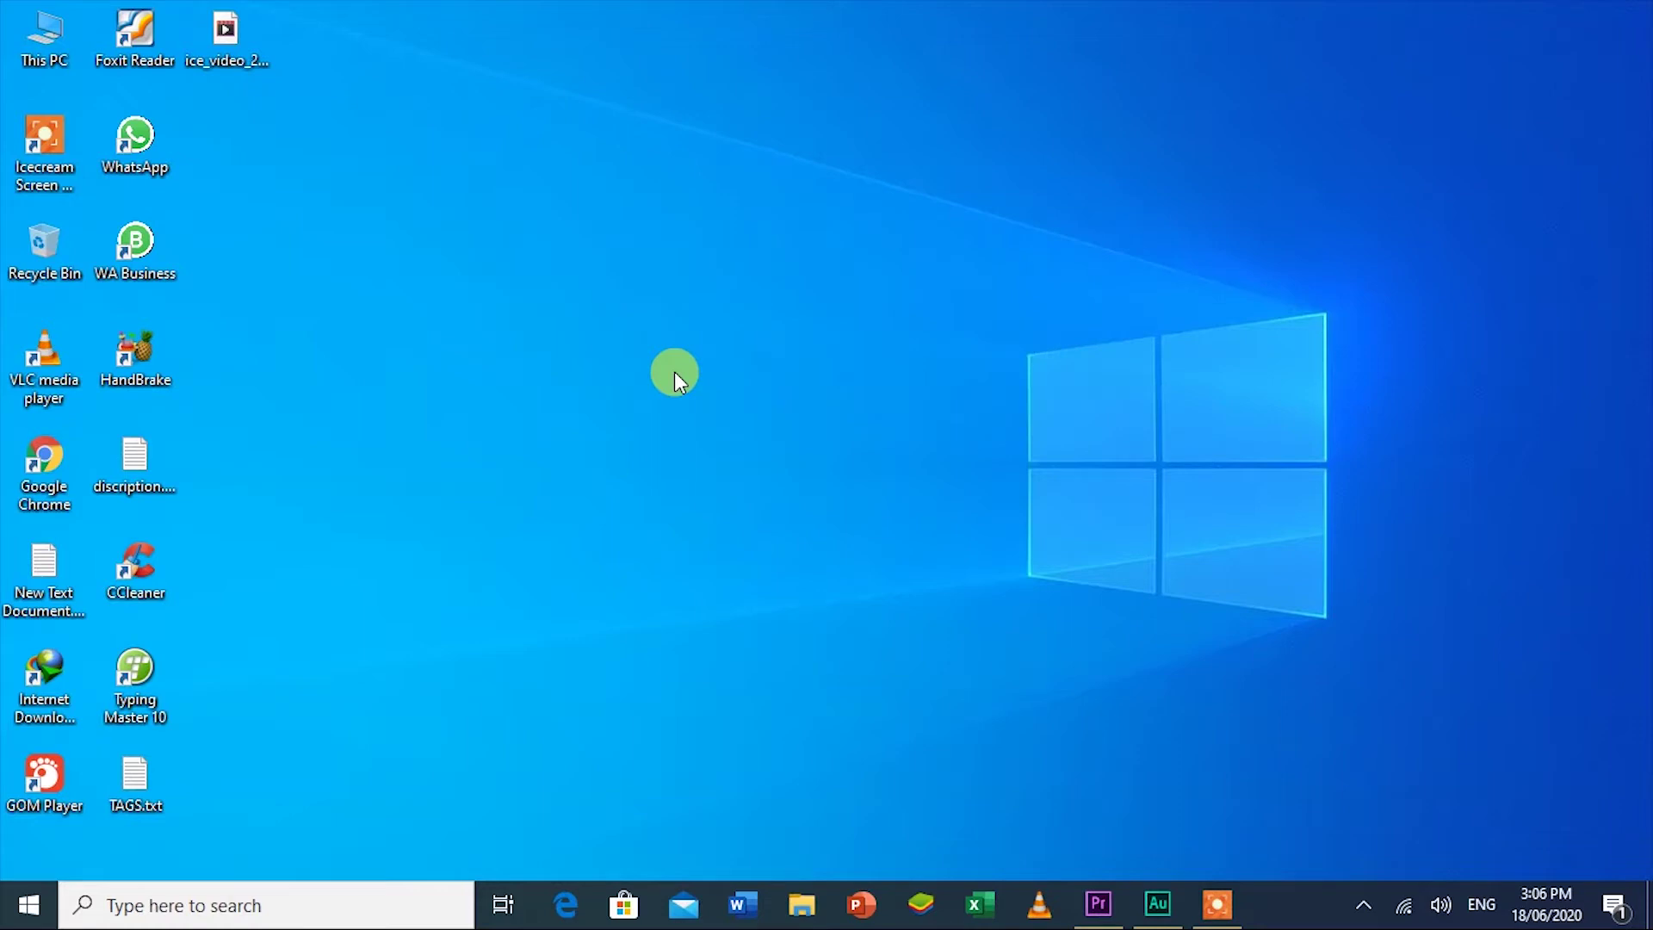
pyautogui.rightClick(1486, 7)
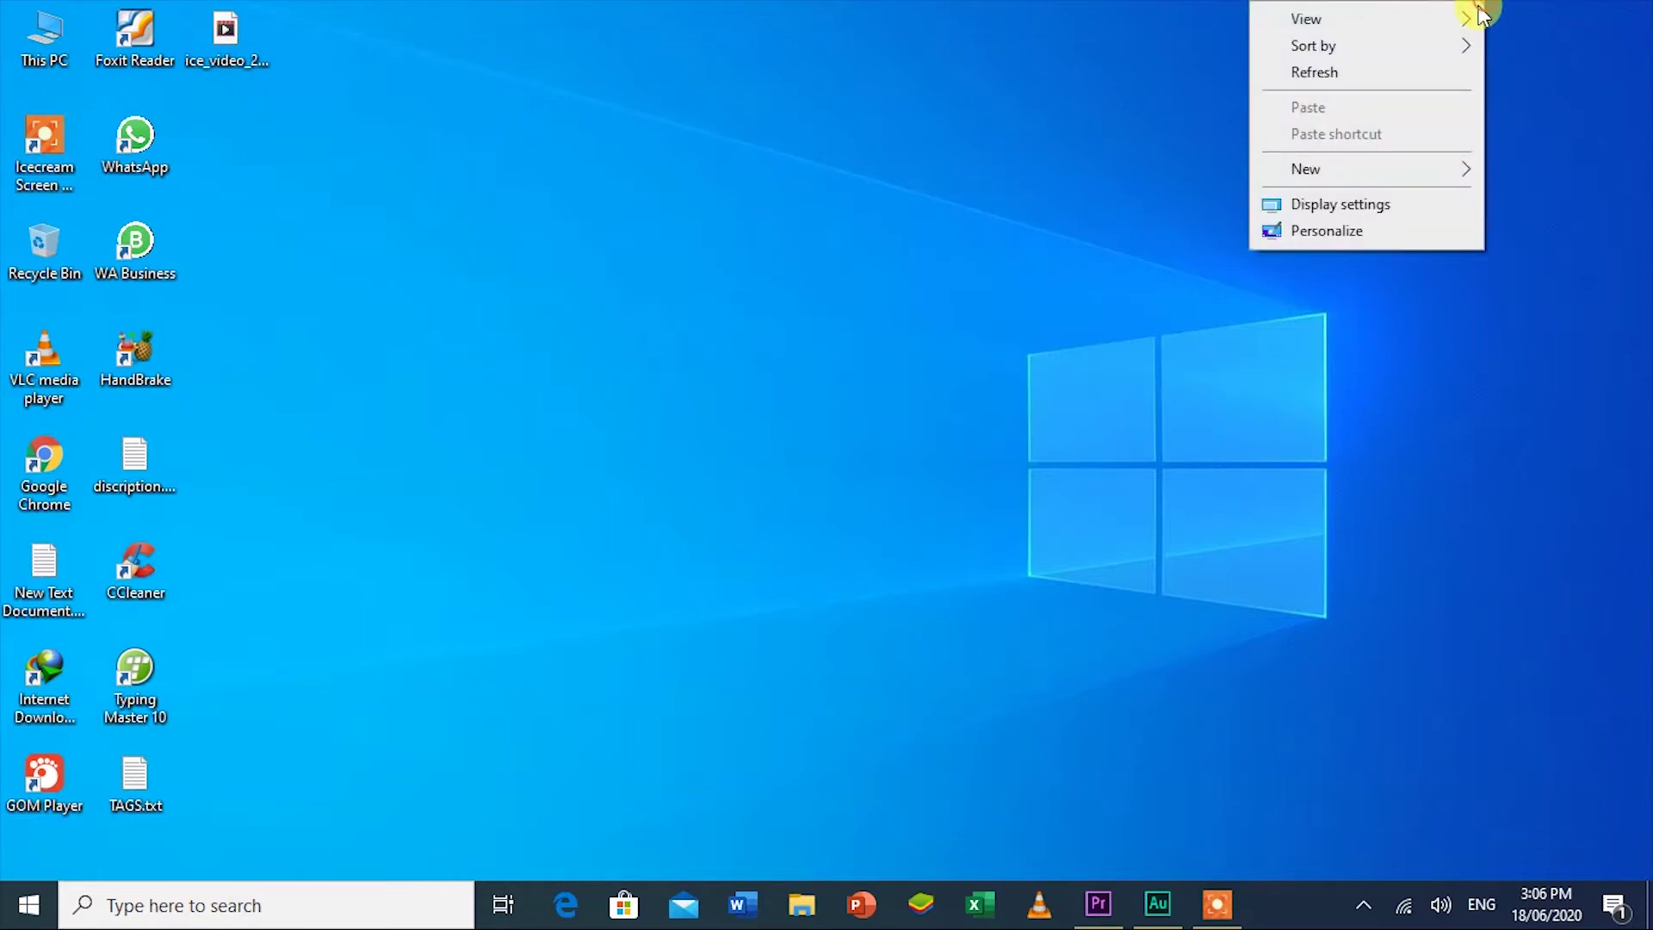
pyautogui.click(1383, 76)
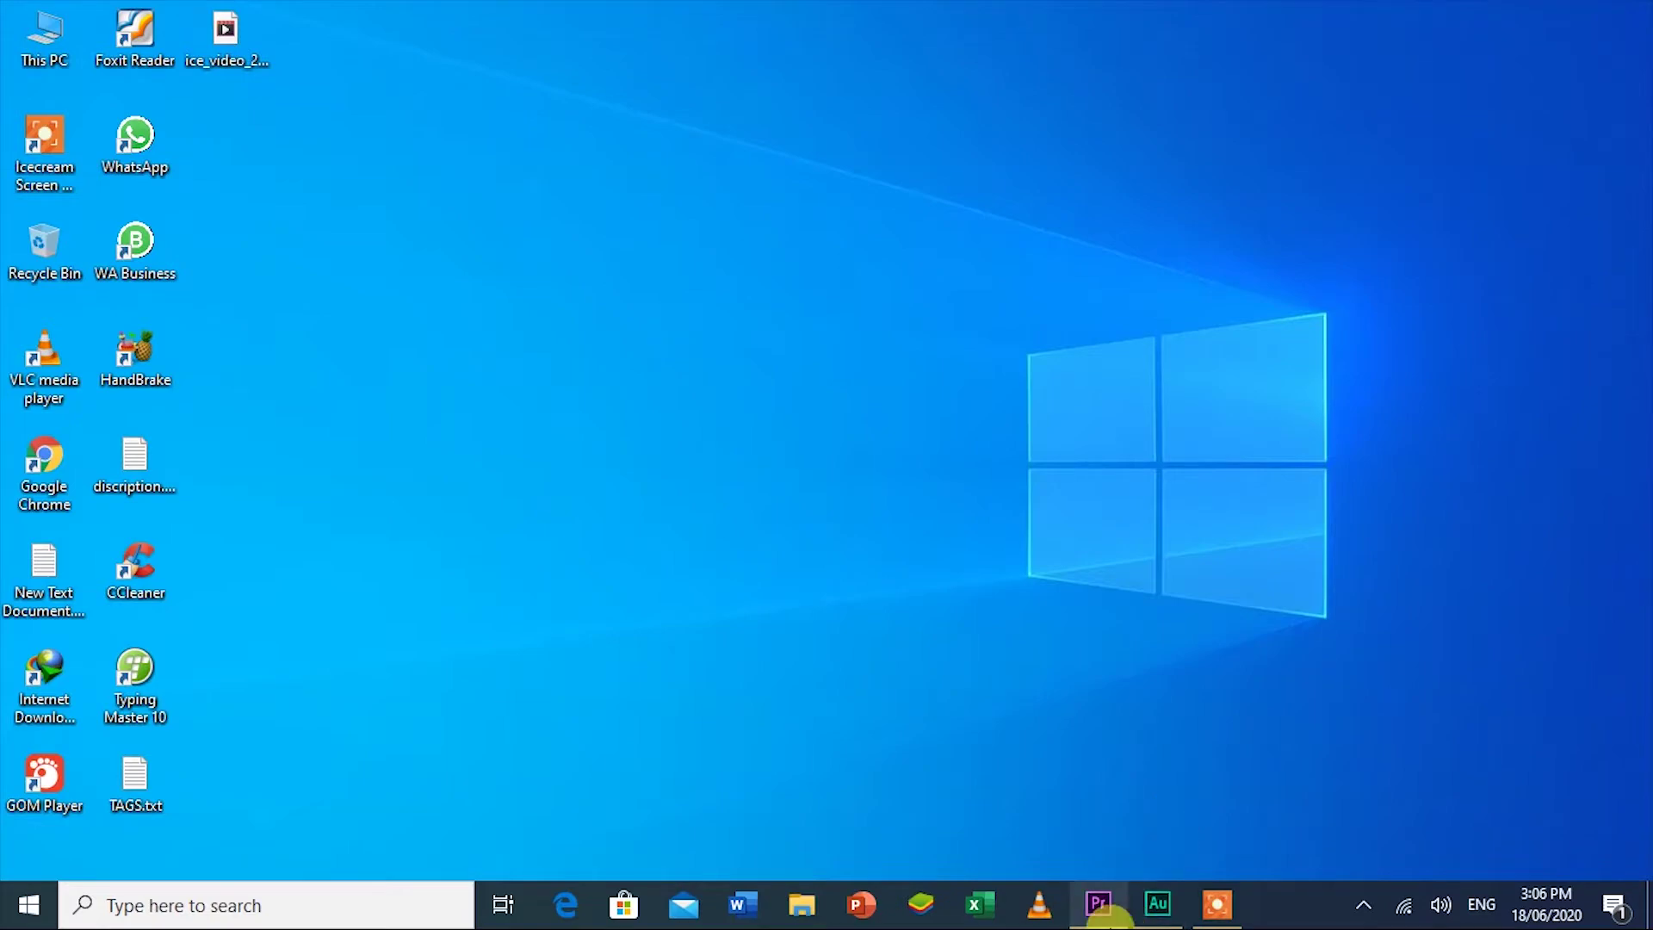
# Step: Switch to Adobe Premiere Pro and create a legacy title named Title 01 with the default video settings
pyautogui.click(1097, 914)
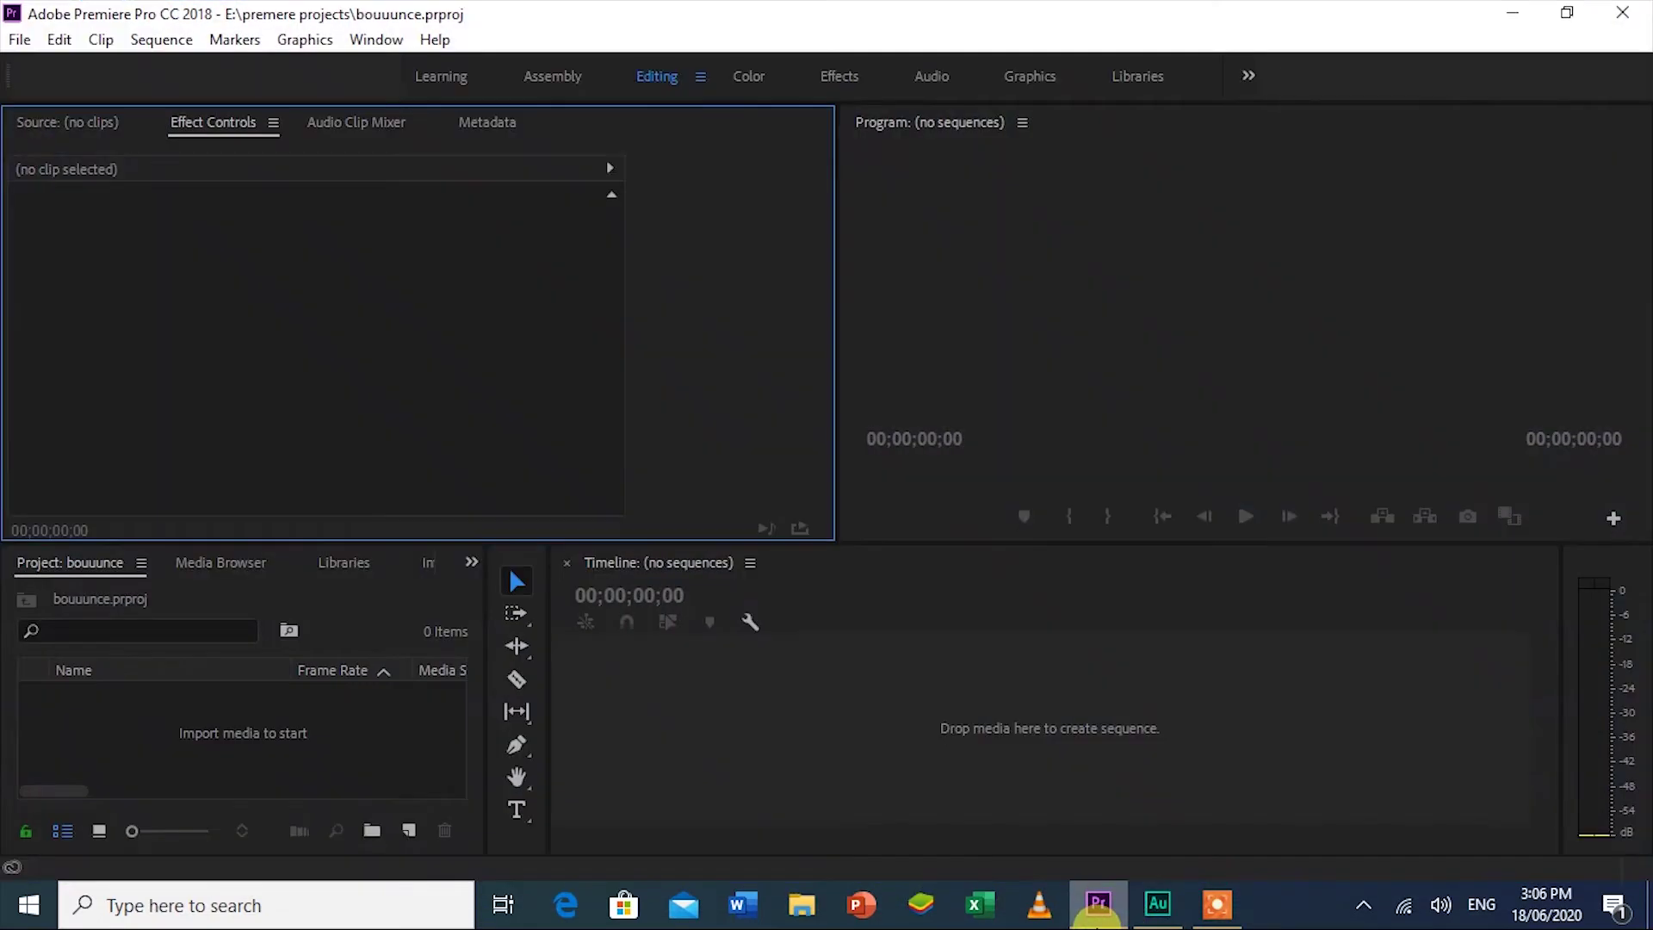
pyautogui.click(27, 39)
pyautogui.moveTo(34, 66)
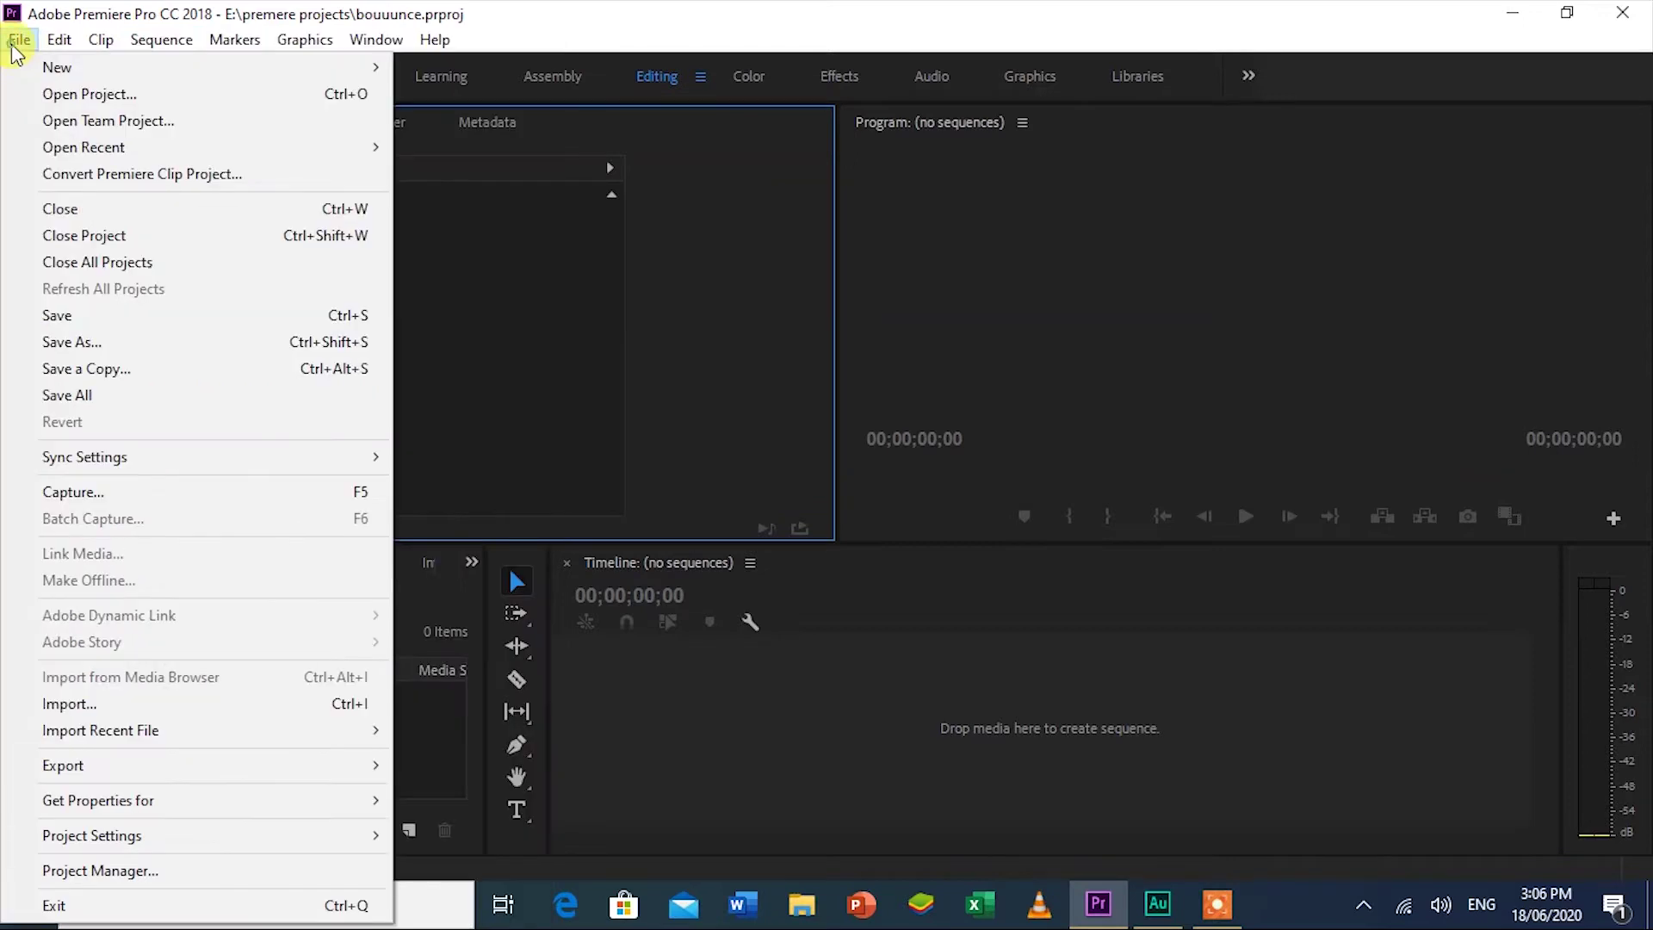
pyautogui.moveTo(193, 65)
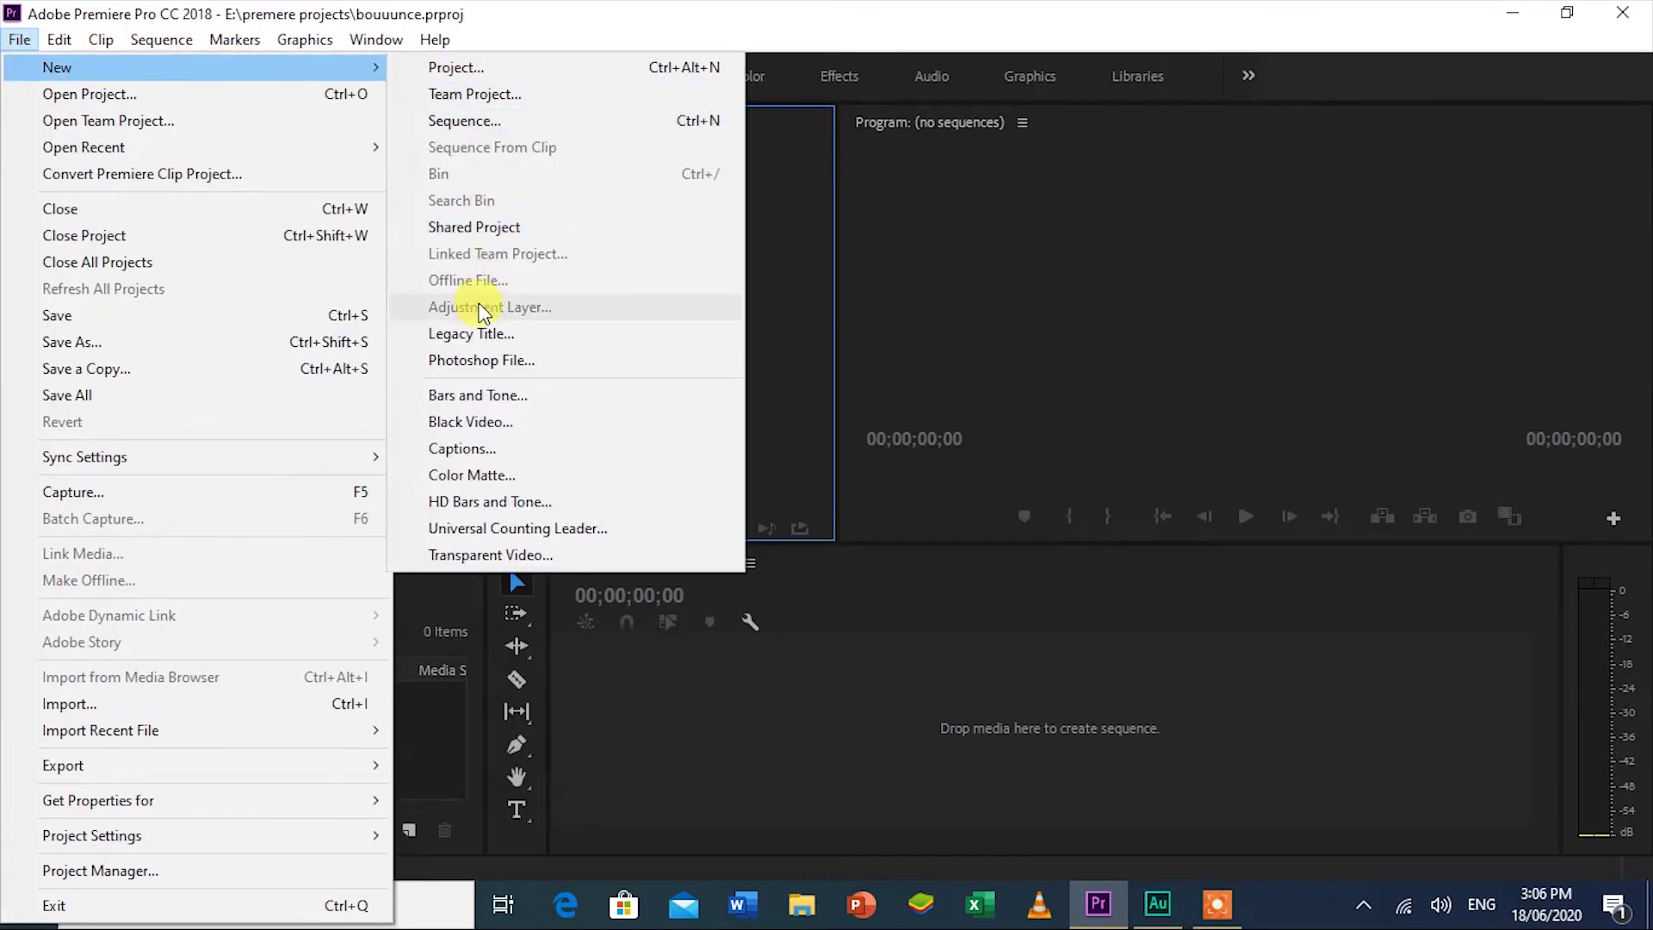
pyautogui.click(478, 336)
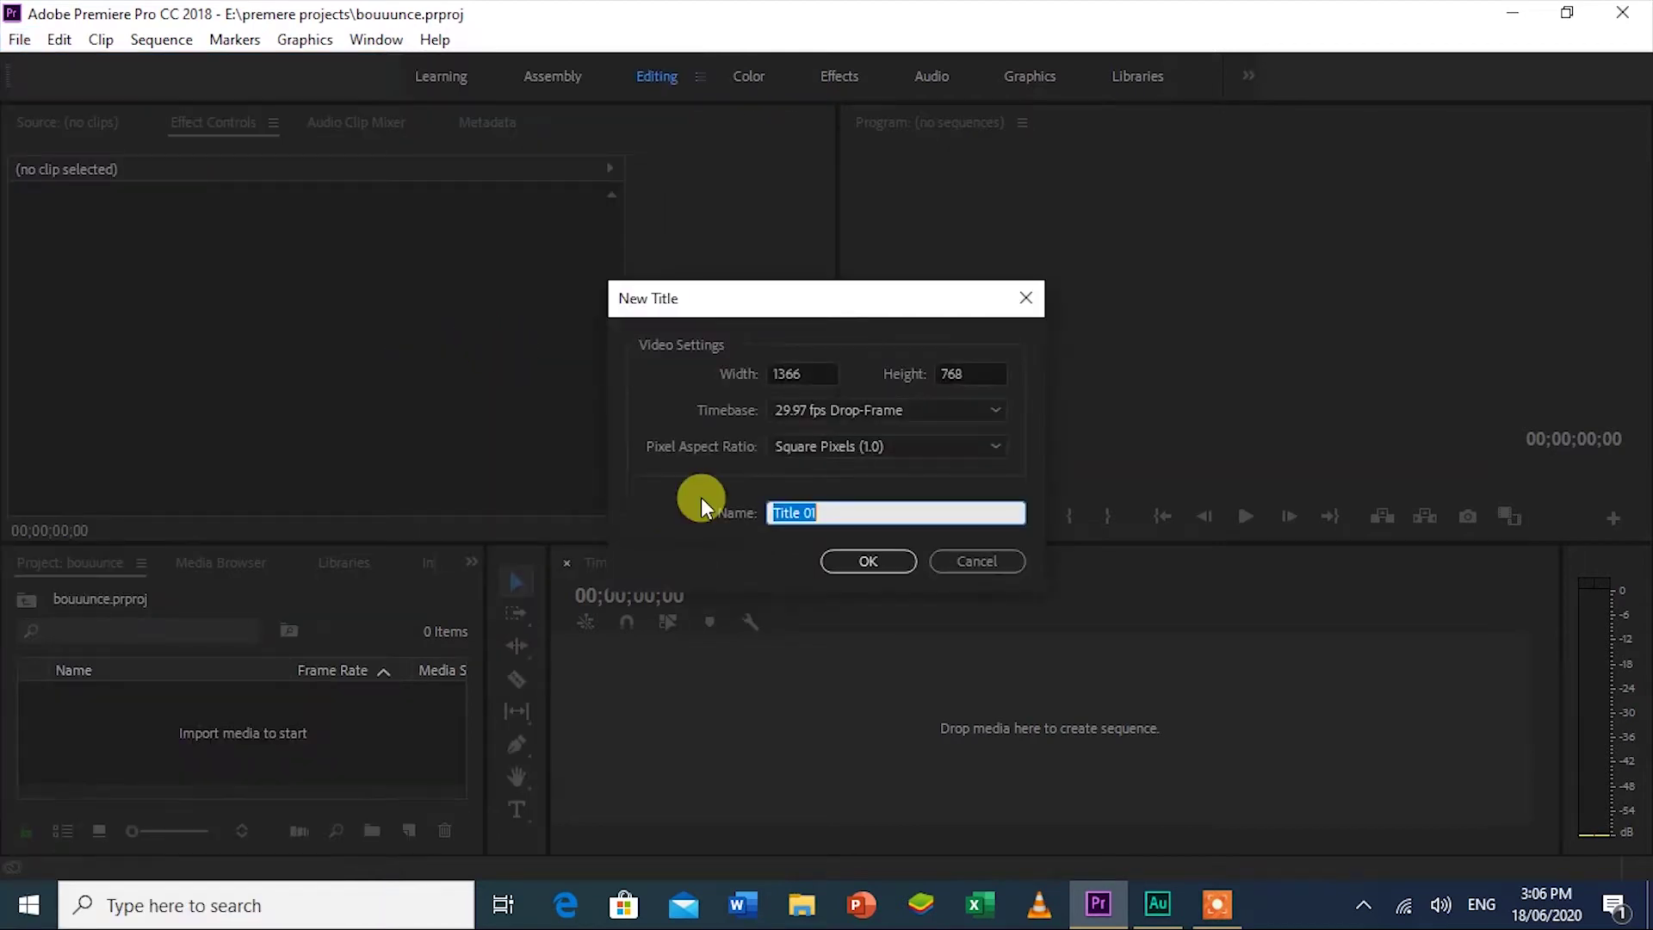
pyautogui.click(835, 561)
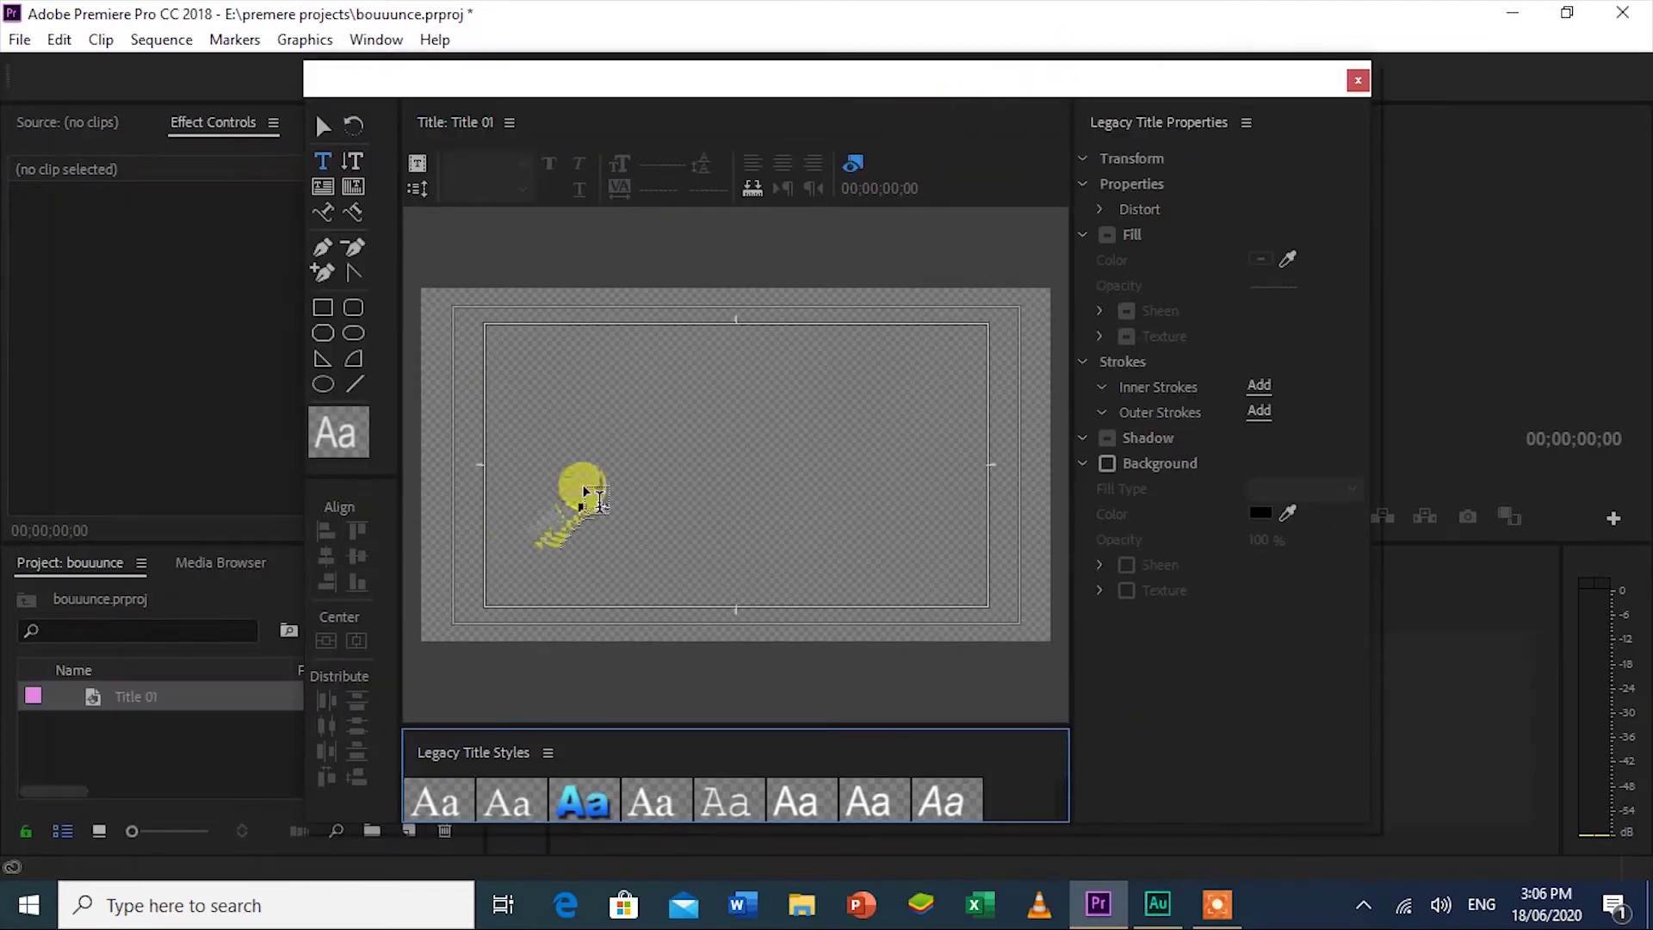
# Step: Add the text AWESOME to the Title 01 canvas
pyautogui.click(554, 466)
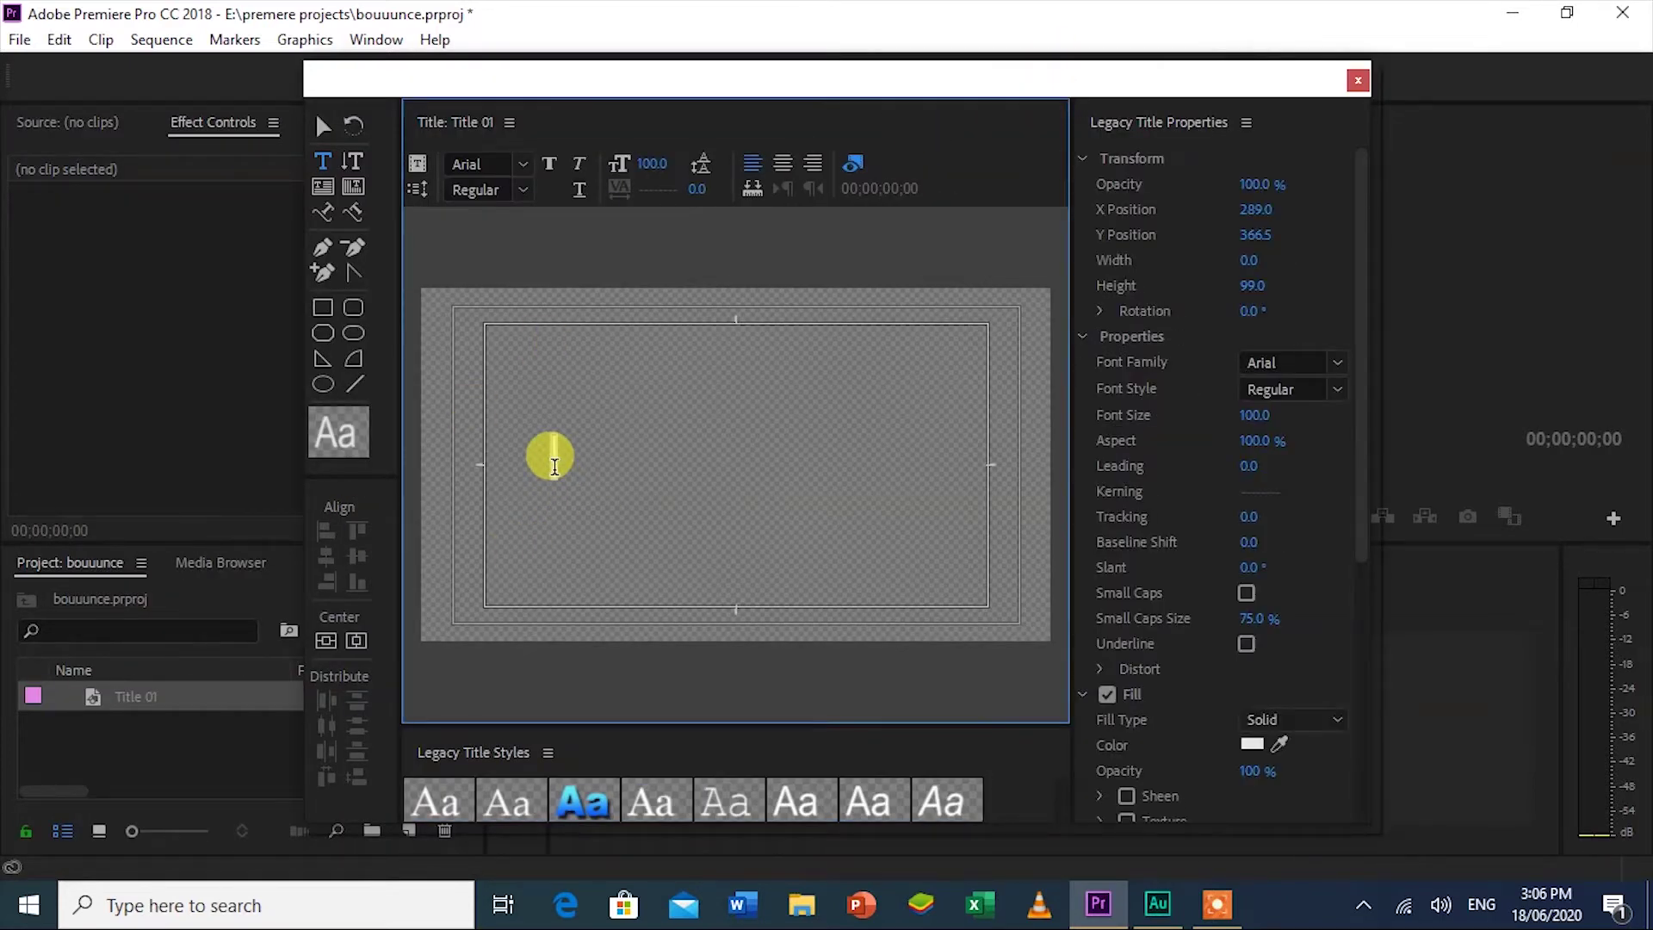
pyautogui.write('A')
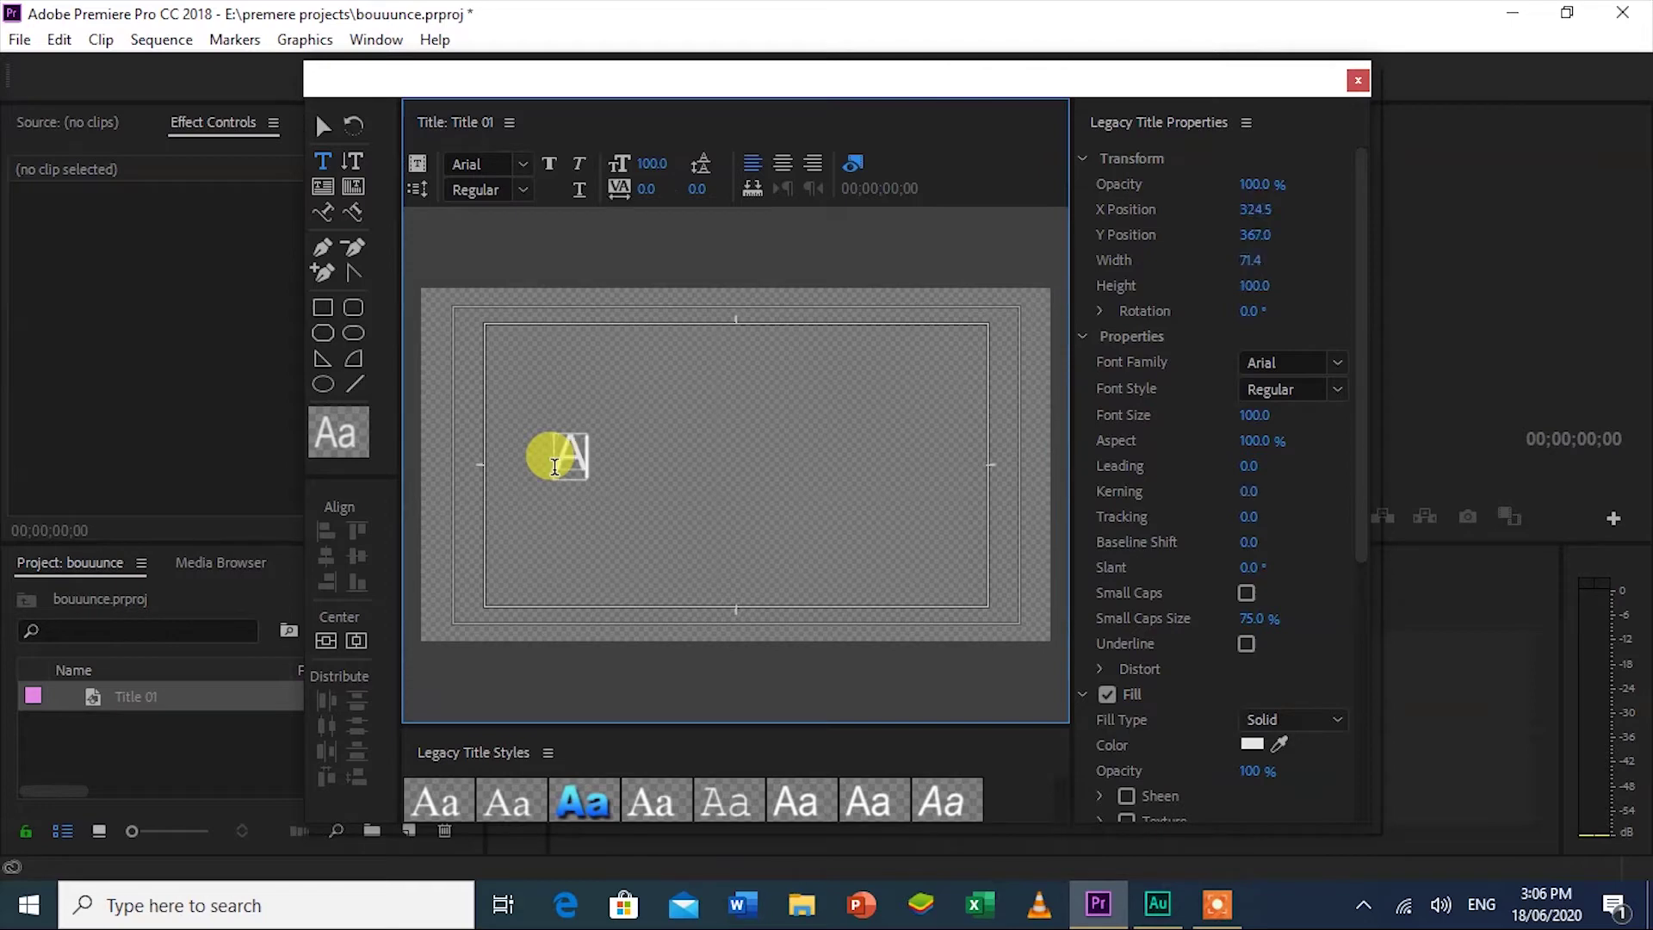
pyautogui.write('WESOME')
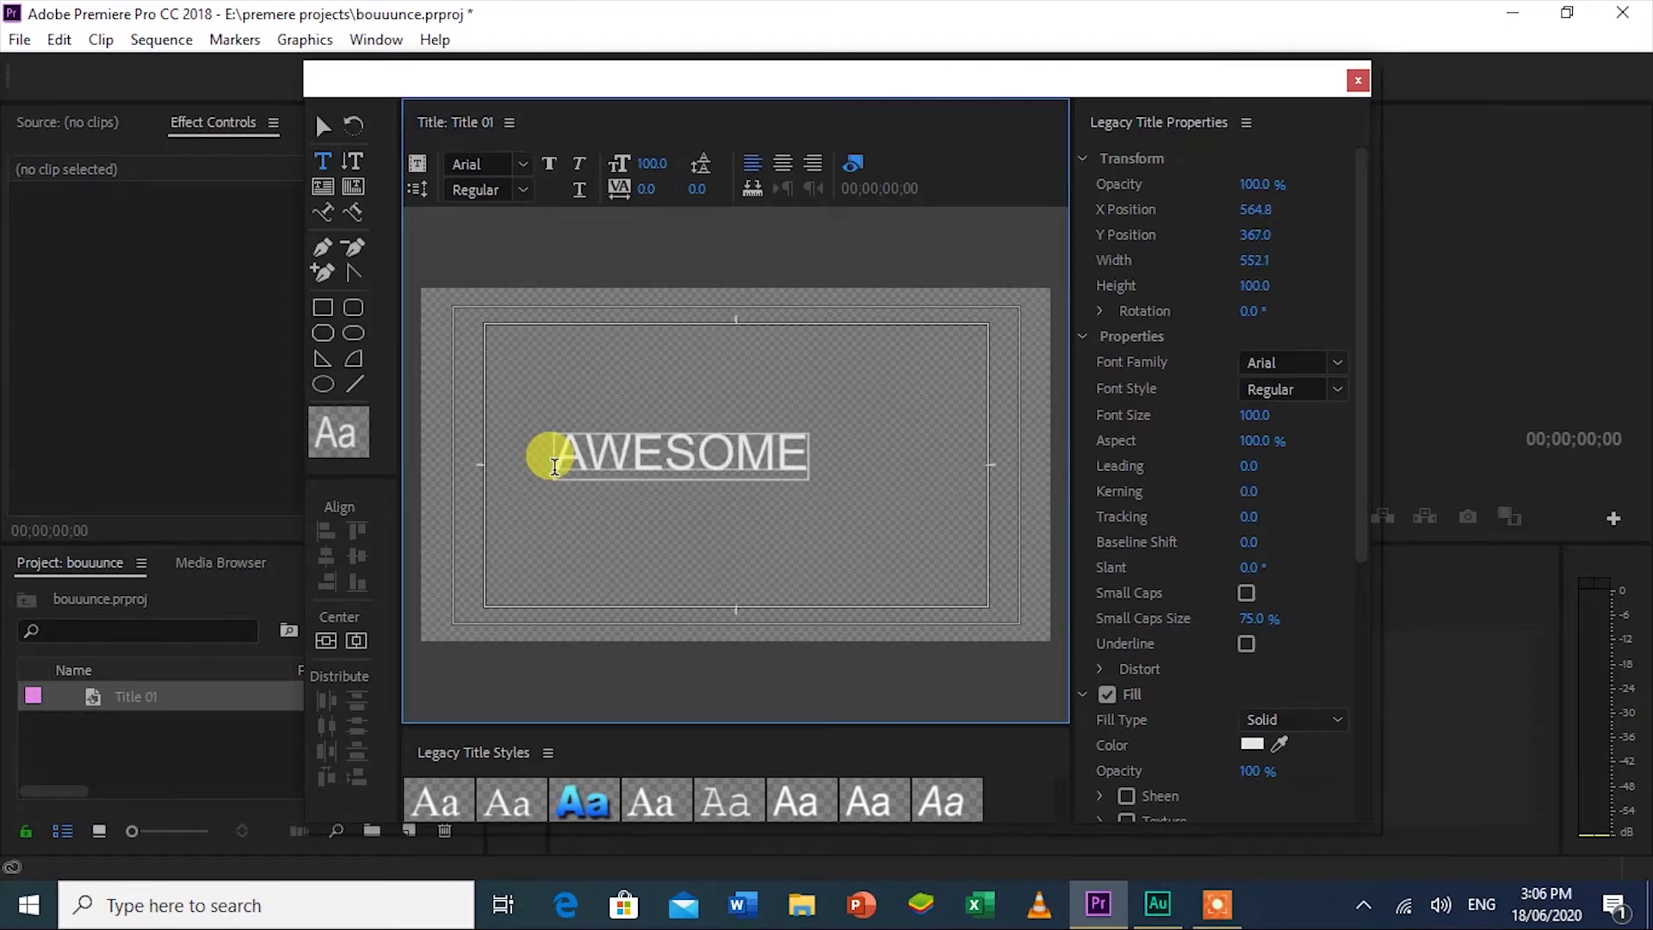
# Step: Make the AWESOME text bold and set its font size to 134
pyautogui.click(548, 165)
pyautogui.click(651, 164)
pyautogui.write('12')
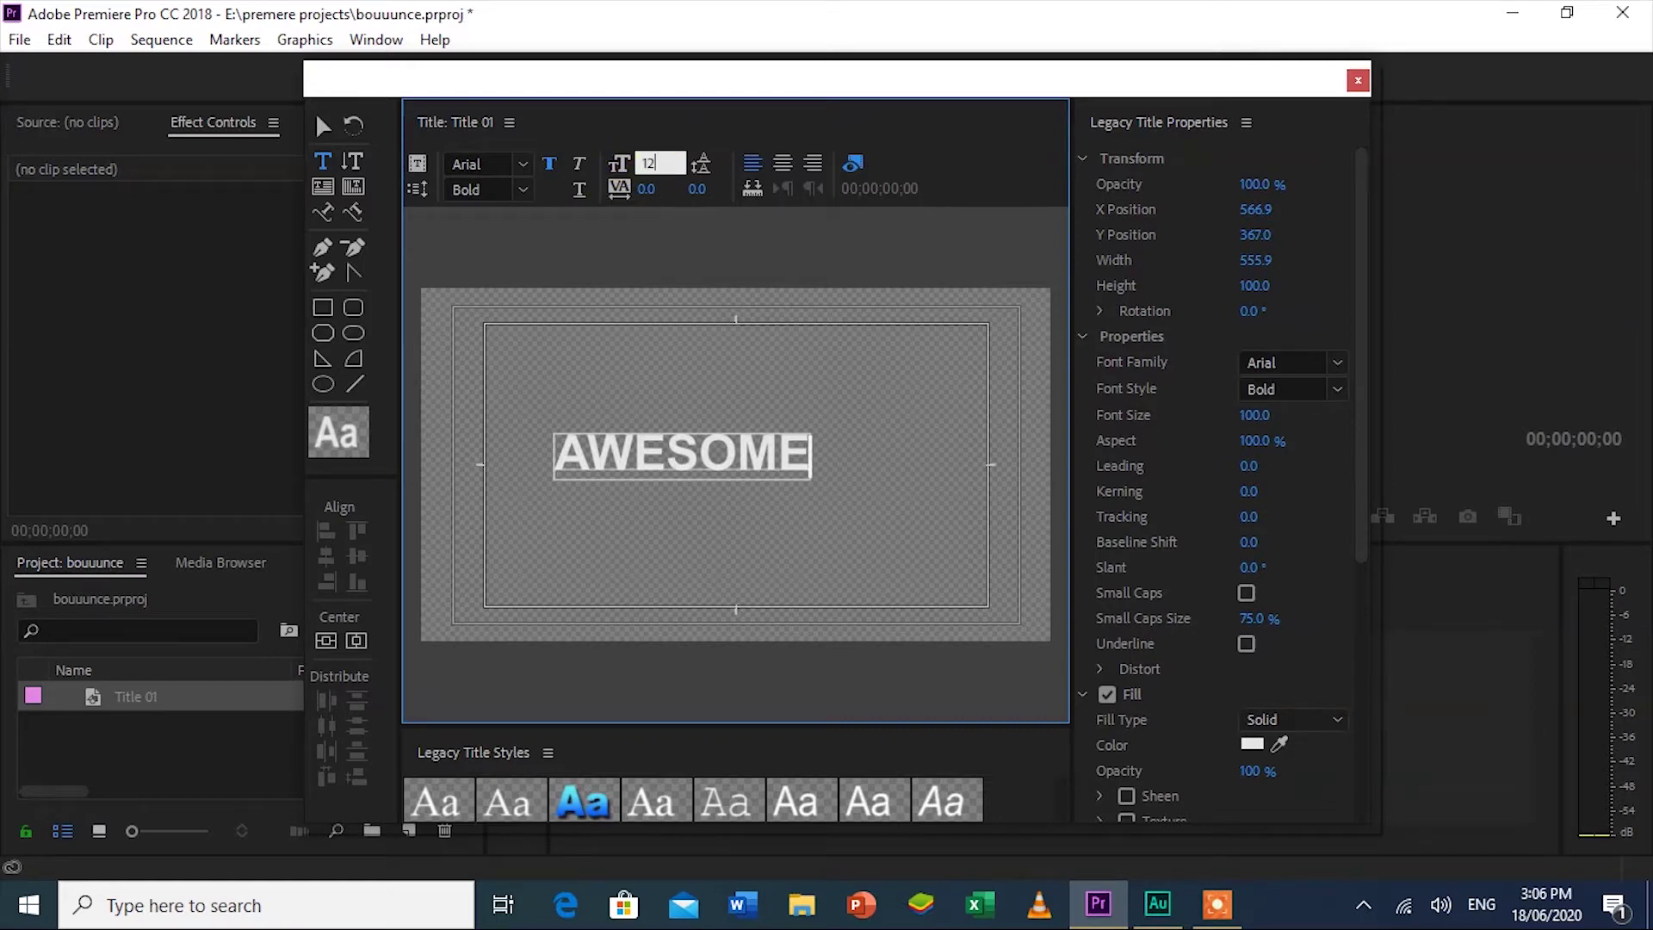
pyautogui.press('Return')
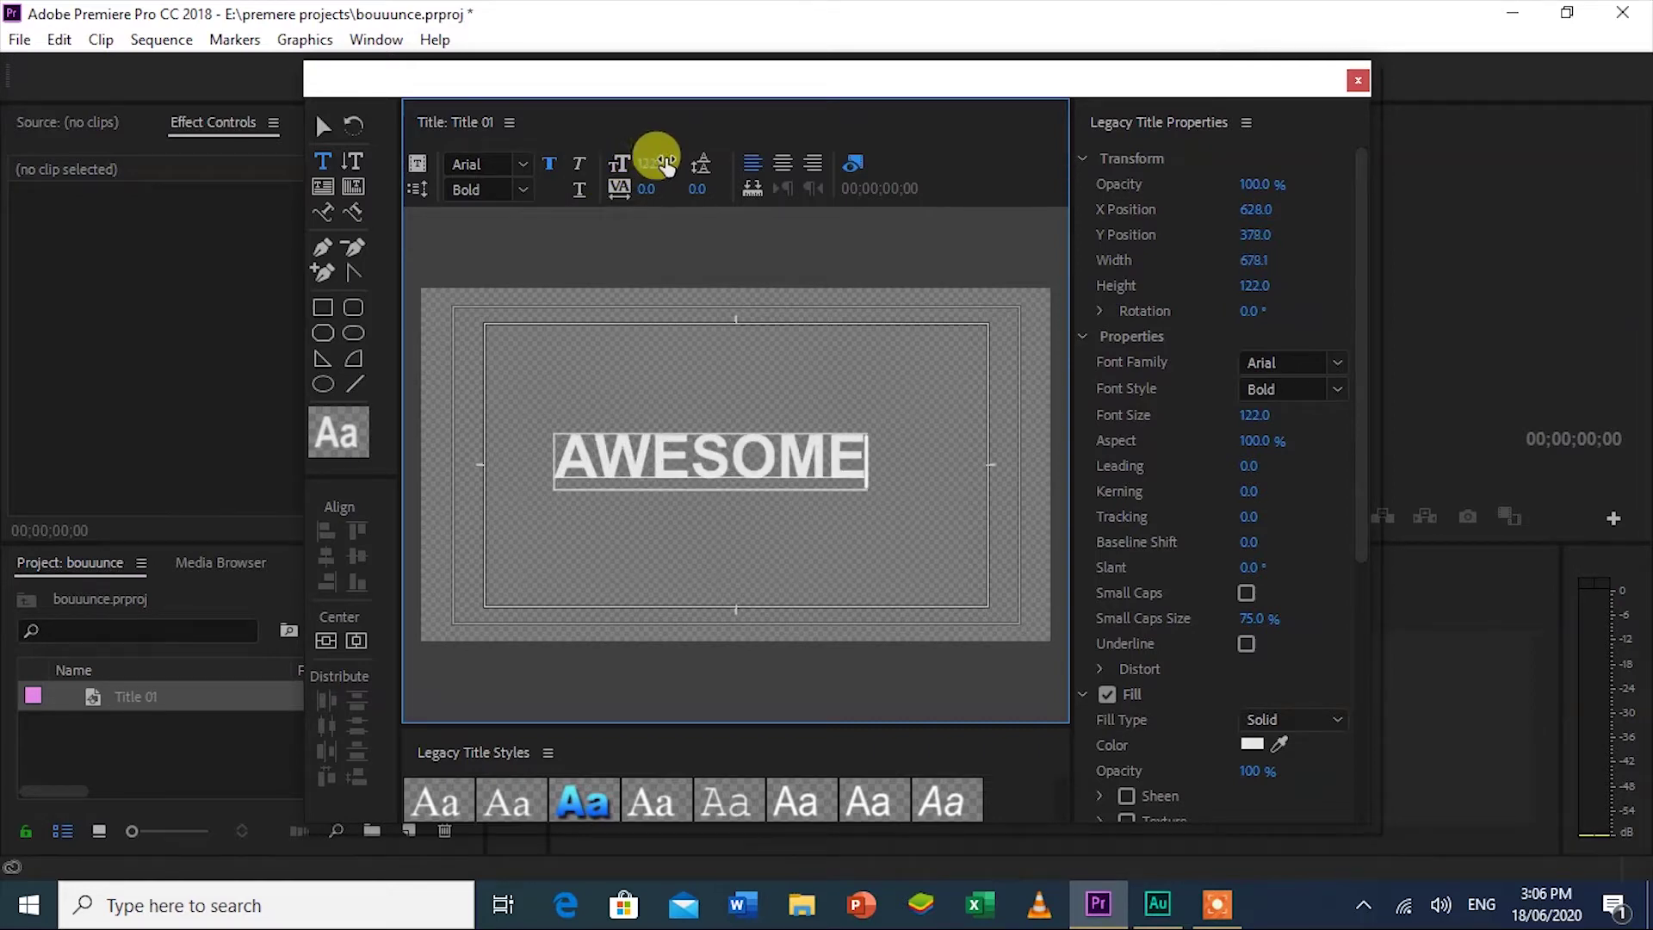
pyautogui.moveTo(658, 166); pyautogui.dragTo(668, 164)
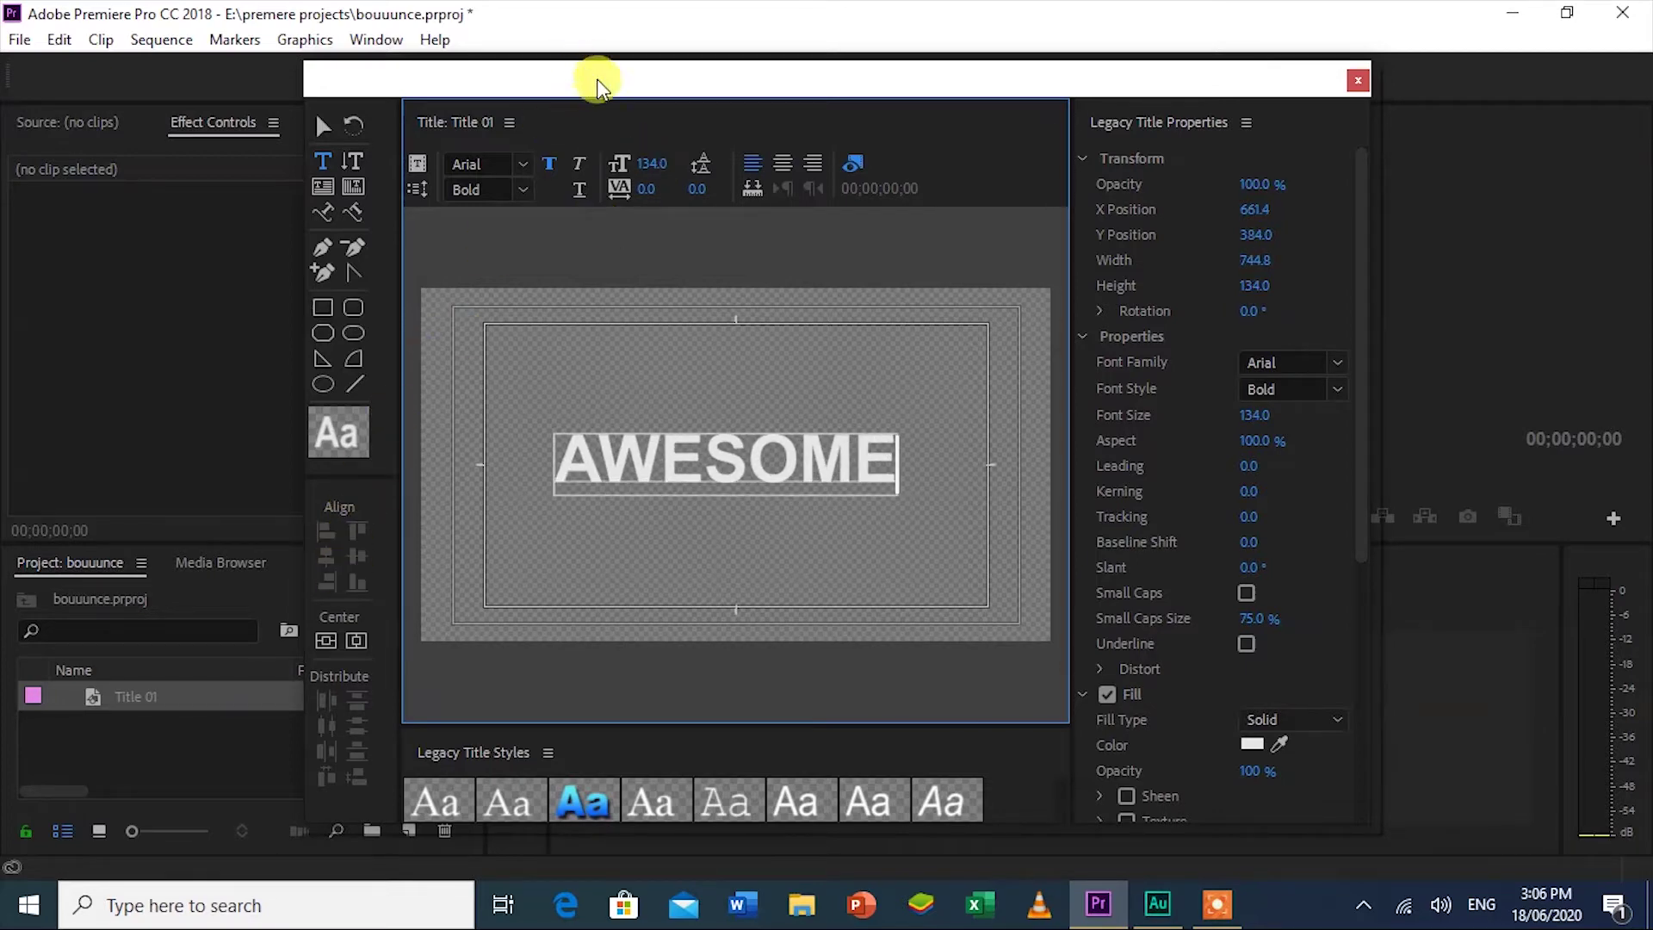
# Step: Centre the AWESOME text horizontally and vertically, and place Title 01 in the empty timeline as a new sequence
pyautogui.doubleClick(581, 469)
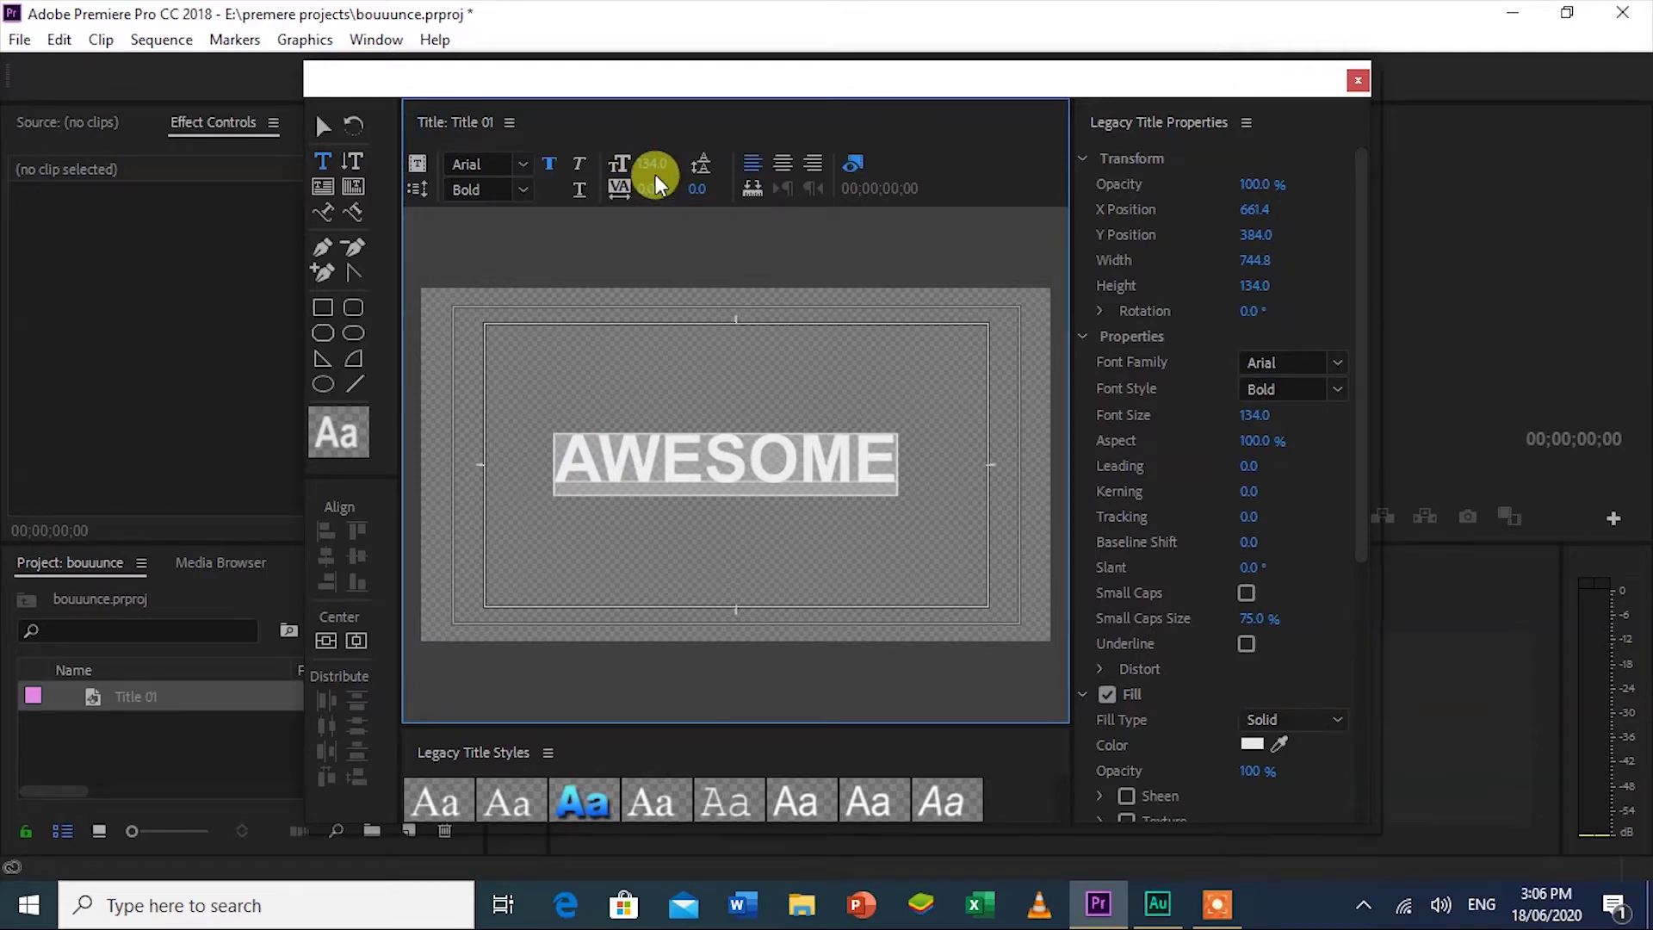
pyautogui.click(331, 642)
pyautogui.click(355, 642)
pyautogui.click(356, 642)
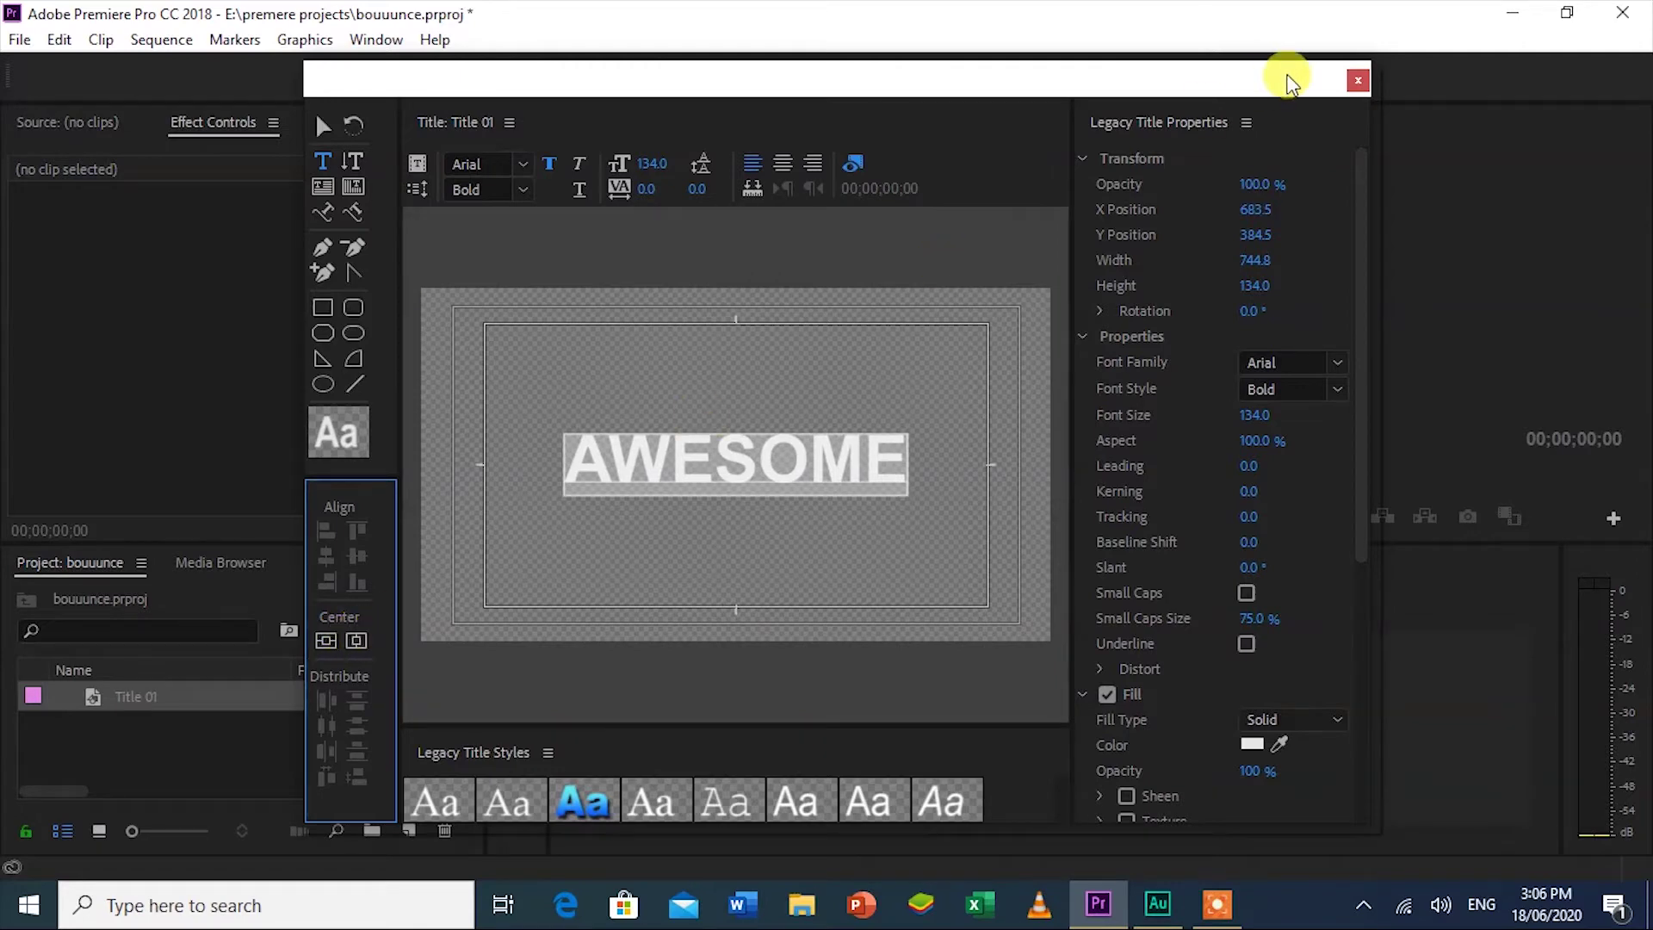
pyautogui.click(1356, 80)
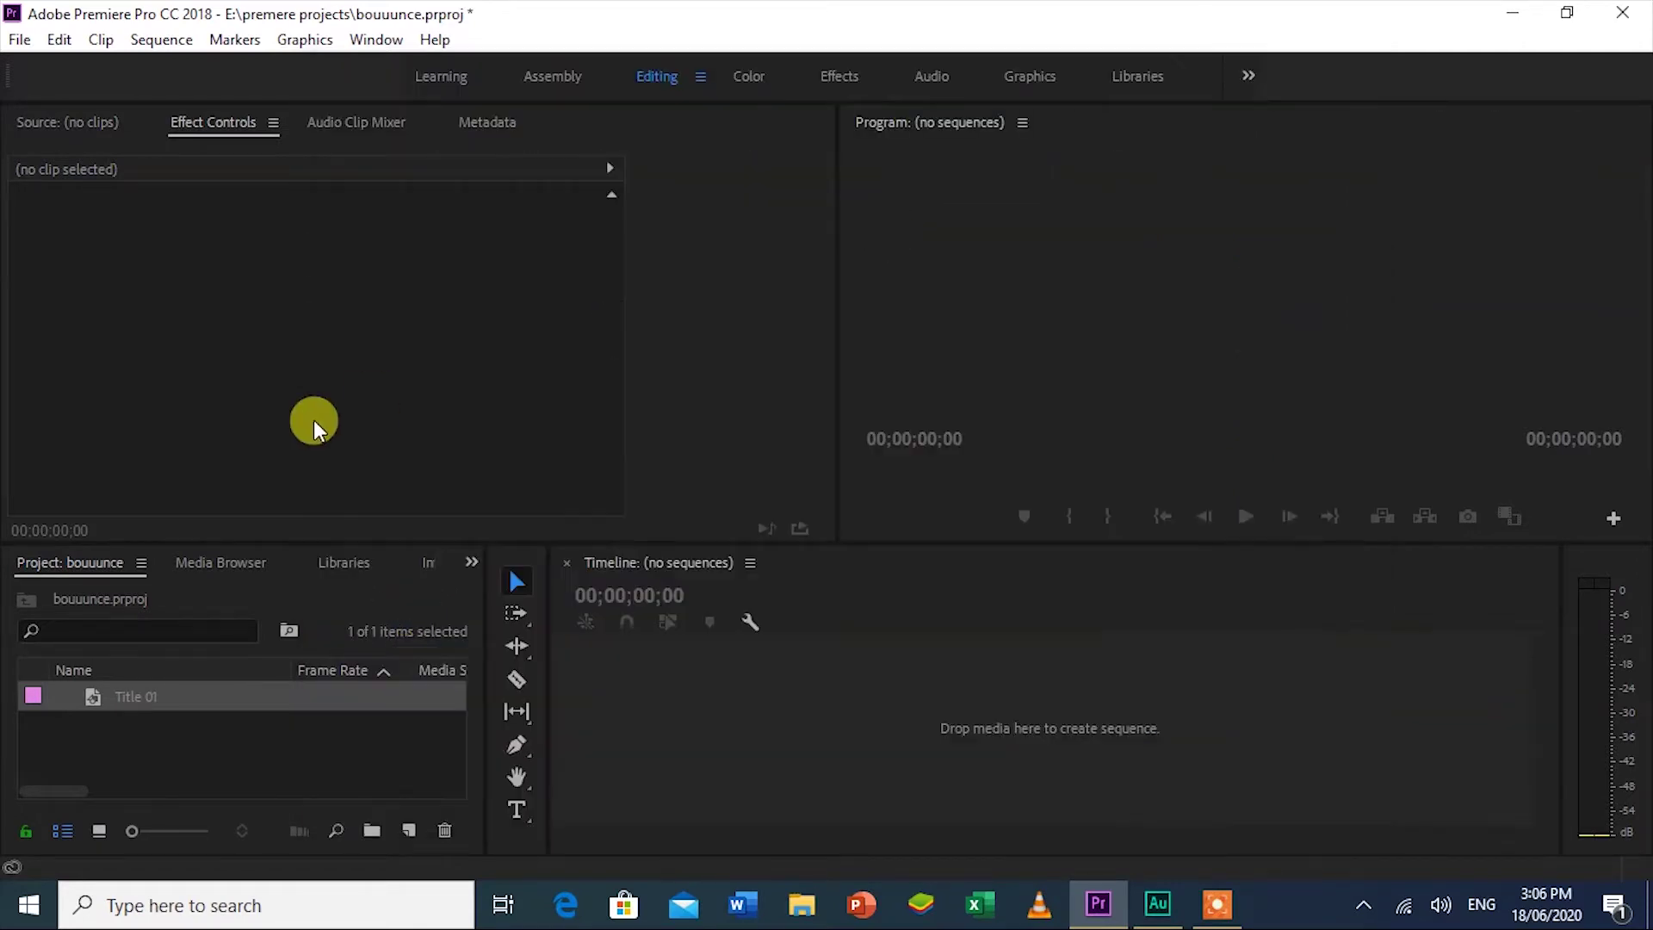
pyautogui.moveTo(95, 699); pyautogui.dragTo(651, 707)
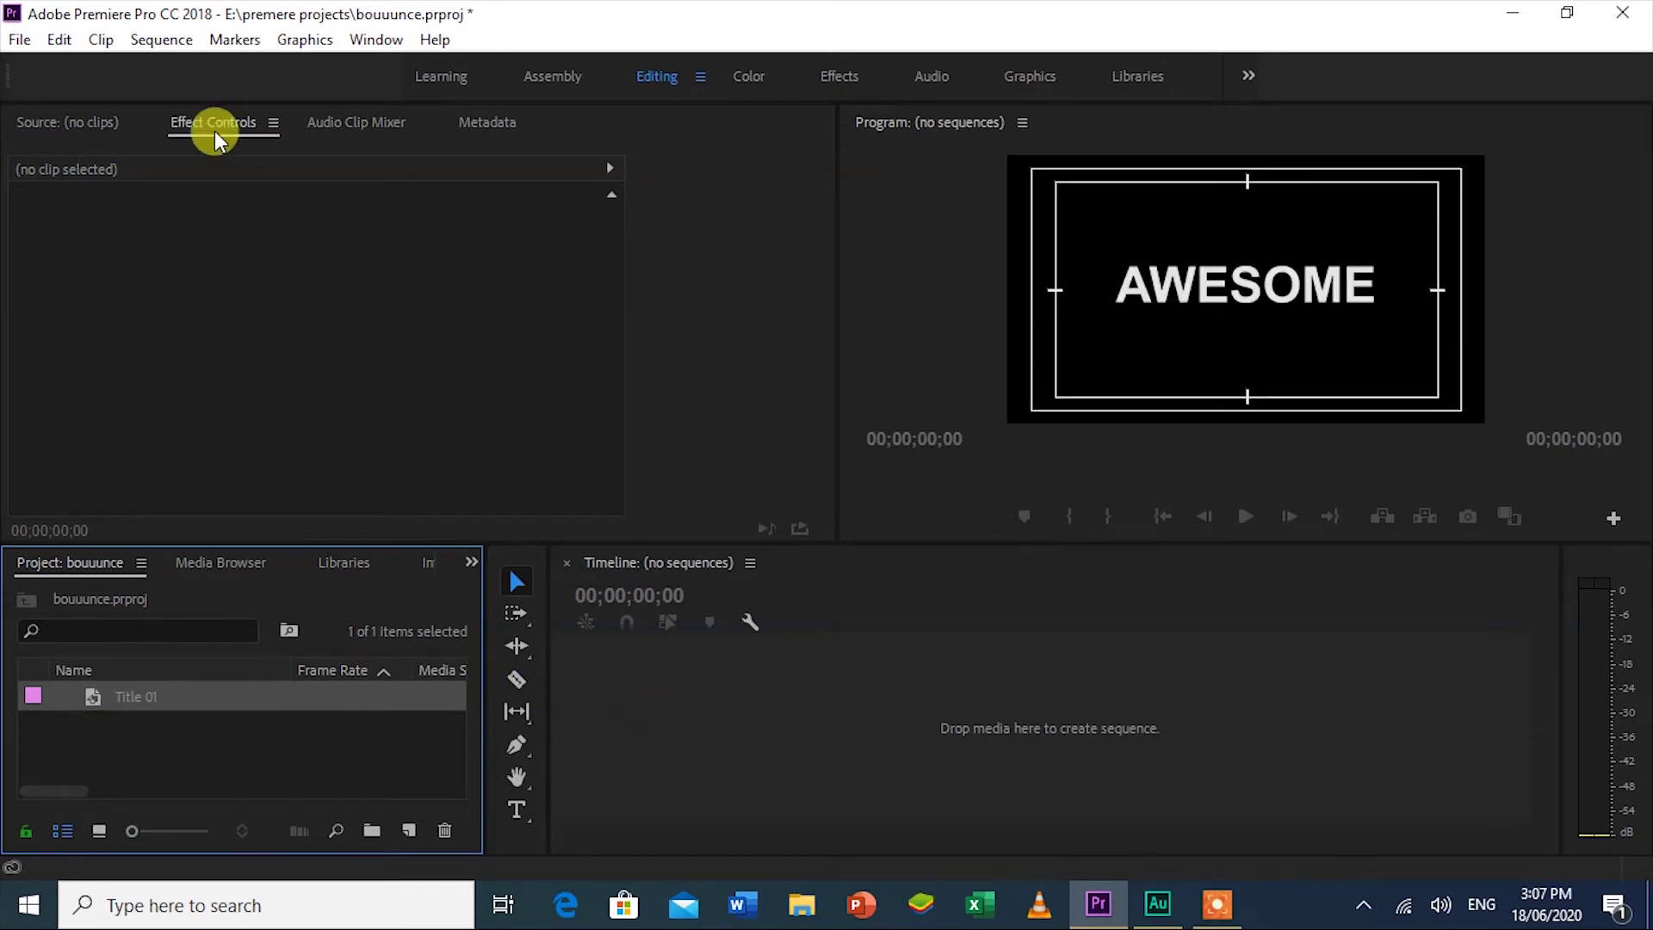
# Step: Create a second legacy title, Title 02, containing the text TITTLE
pyautogui.click(33, 43)
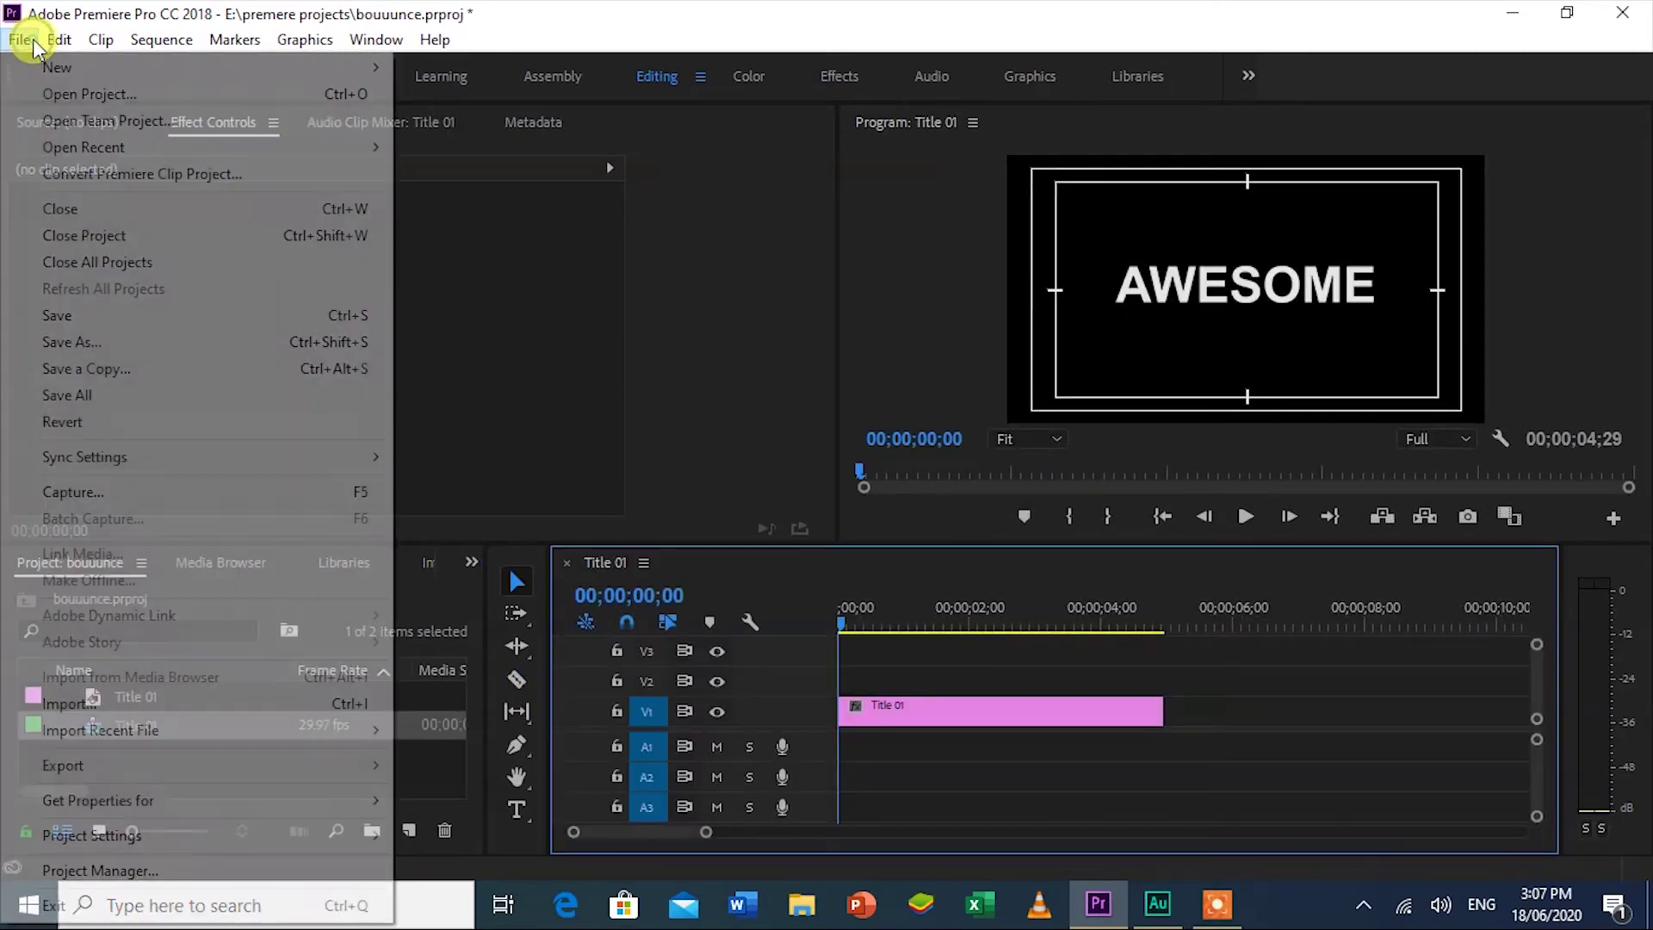
pyautogui.moveTo(37, 67)
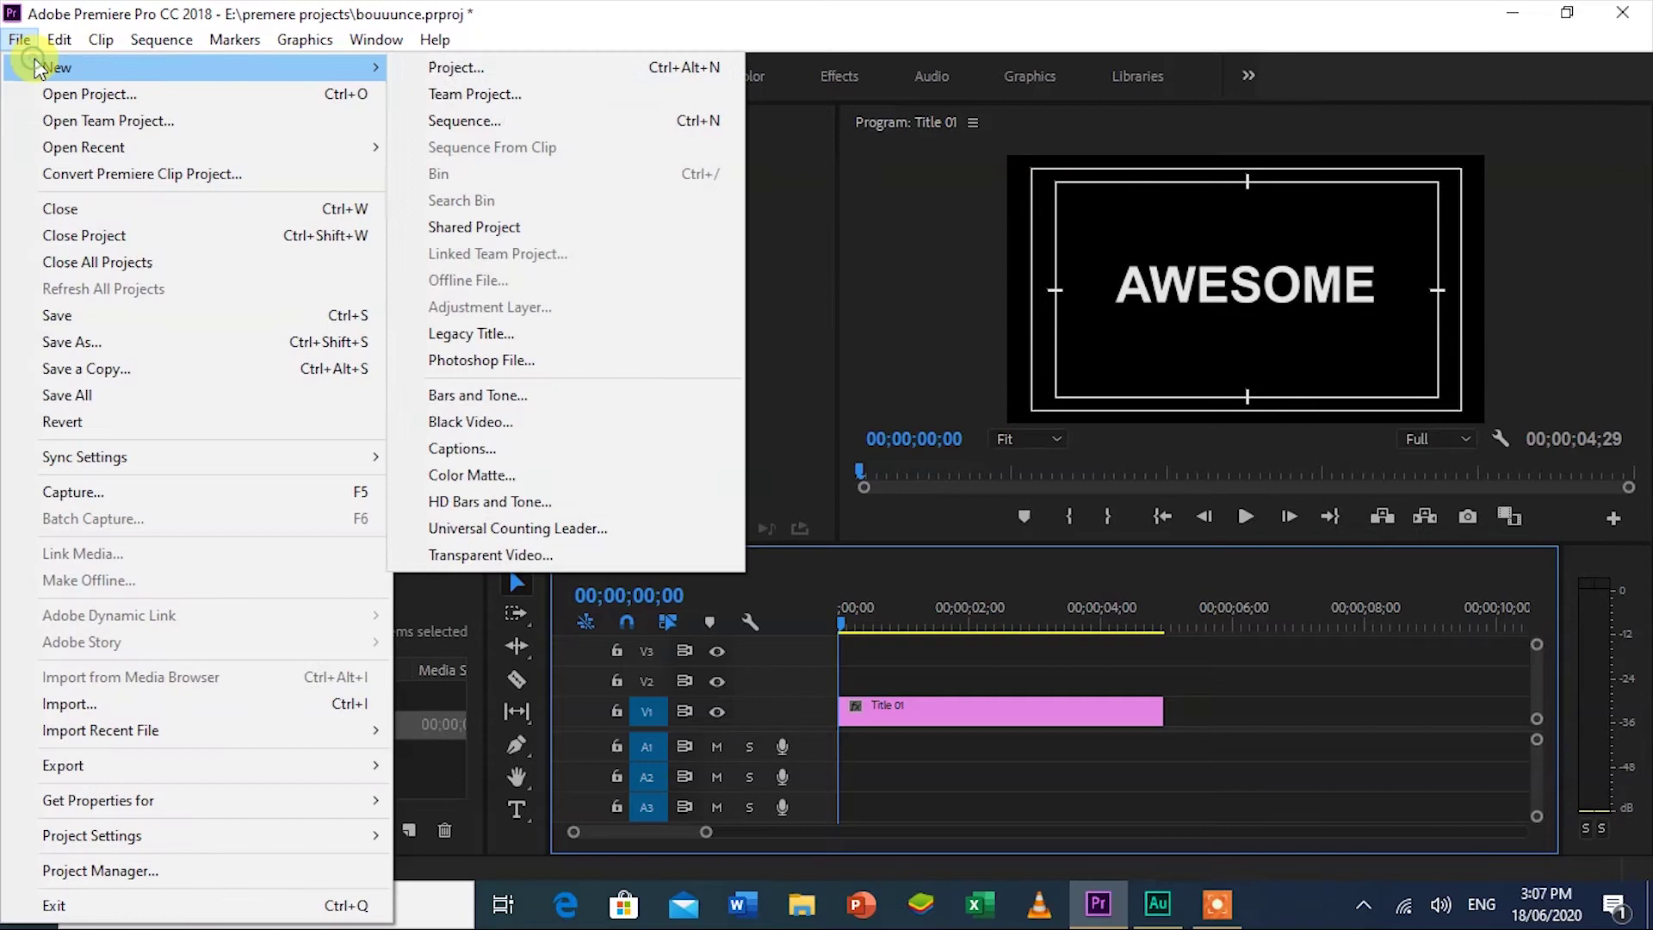
pyautogui.click(508, 332)
pyautogui.press('Return')
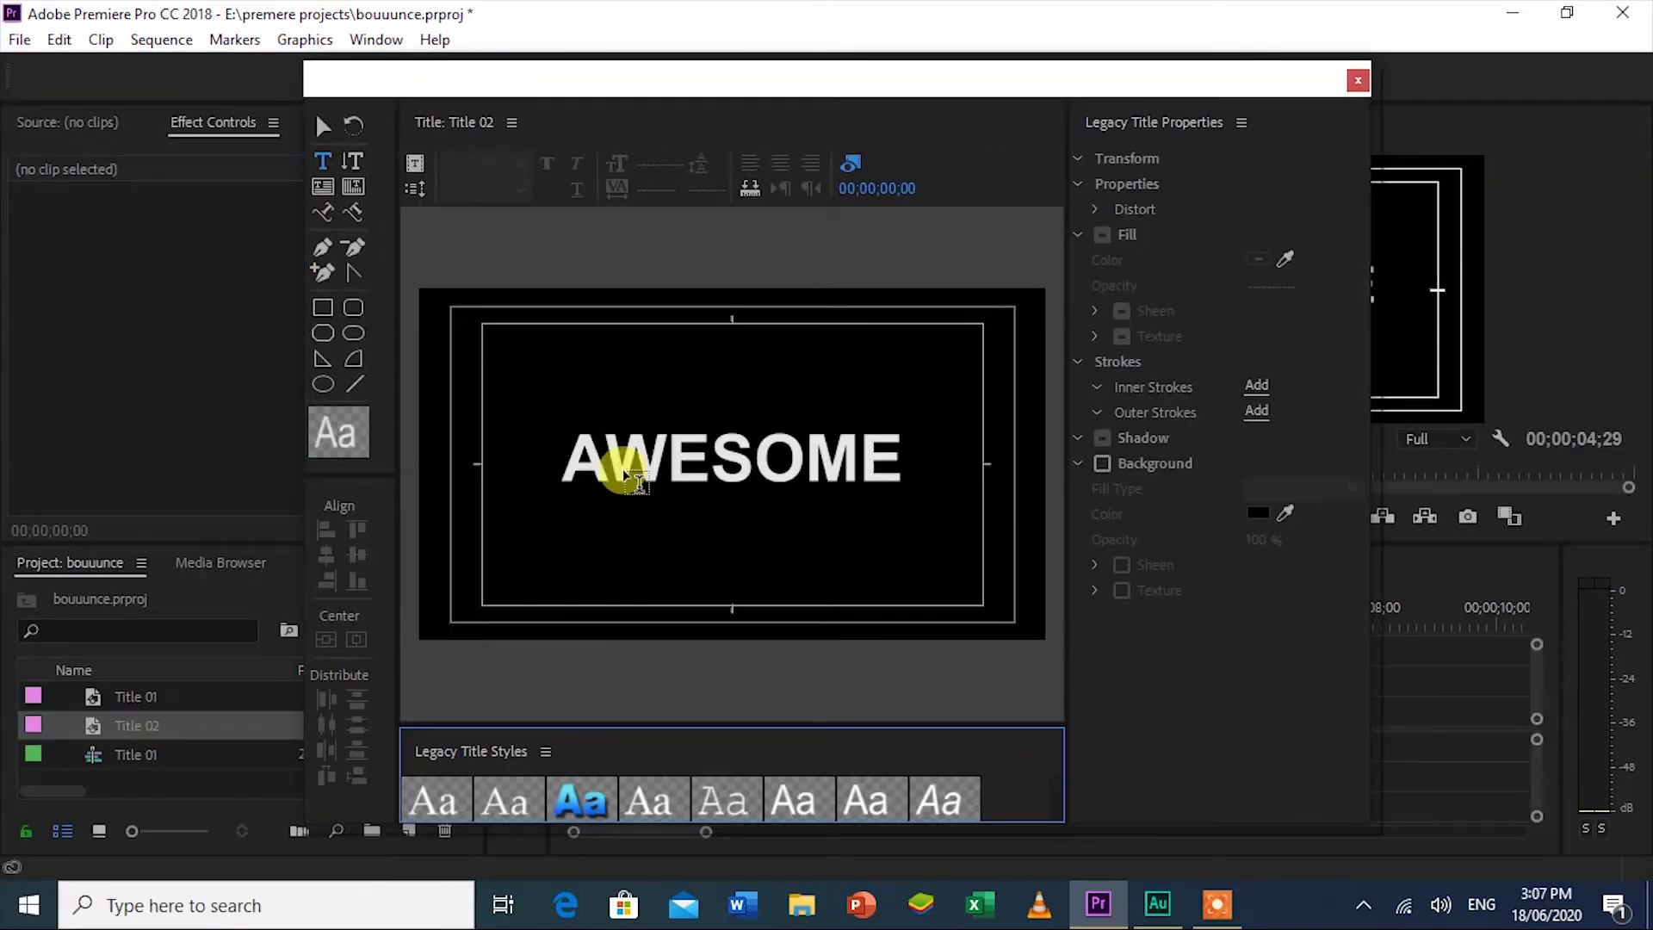
pyautogui.click(575, 454)
pyautogui.write('TITLE')
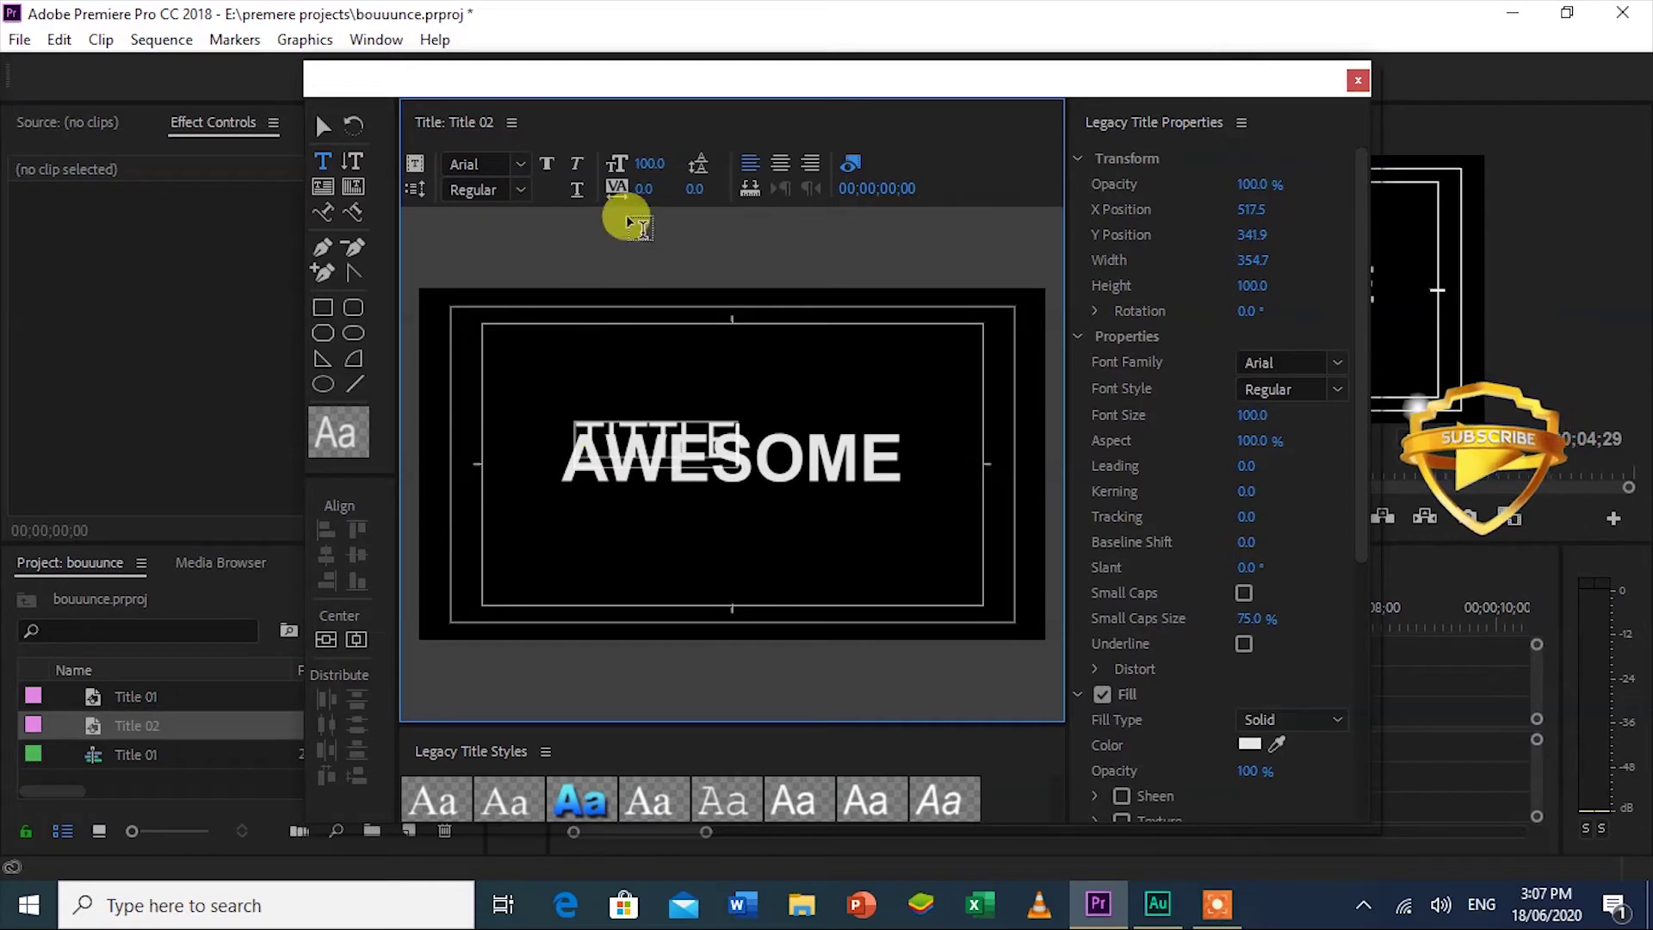
# Step: Make the TITTLE text bold at font size 134 and centre it horizontally and vertically
pyautogui.click(551, 163)
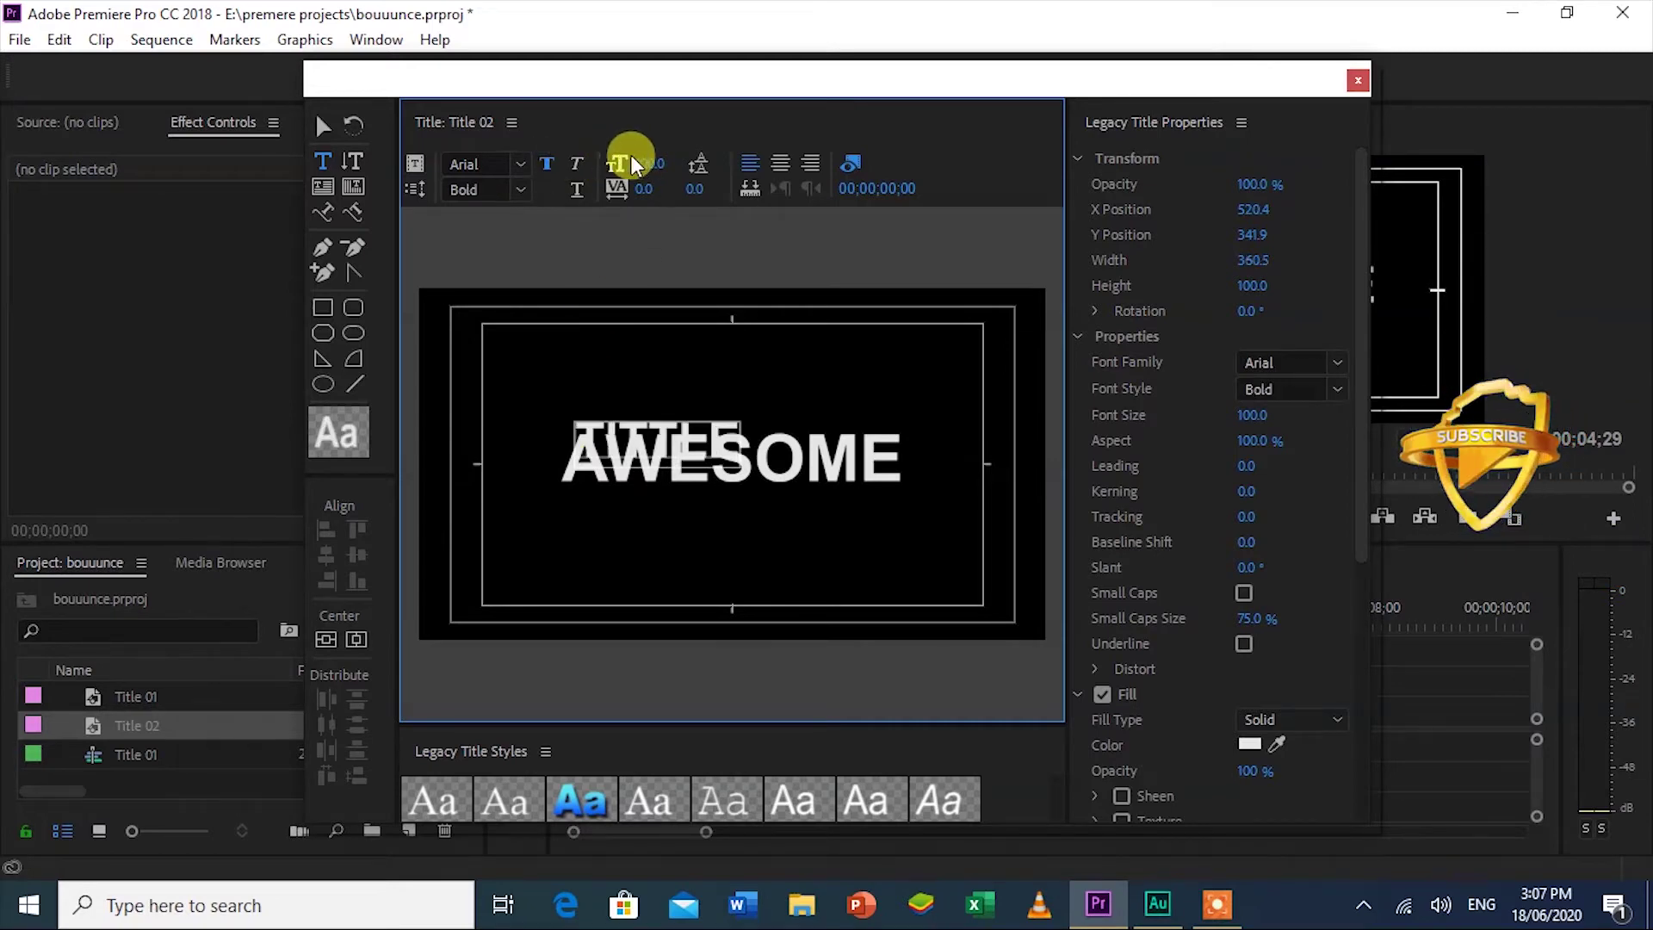
pyautogui.click(658, 153)
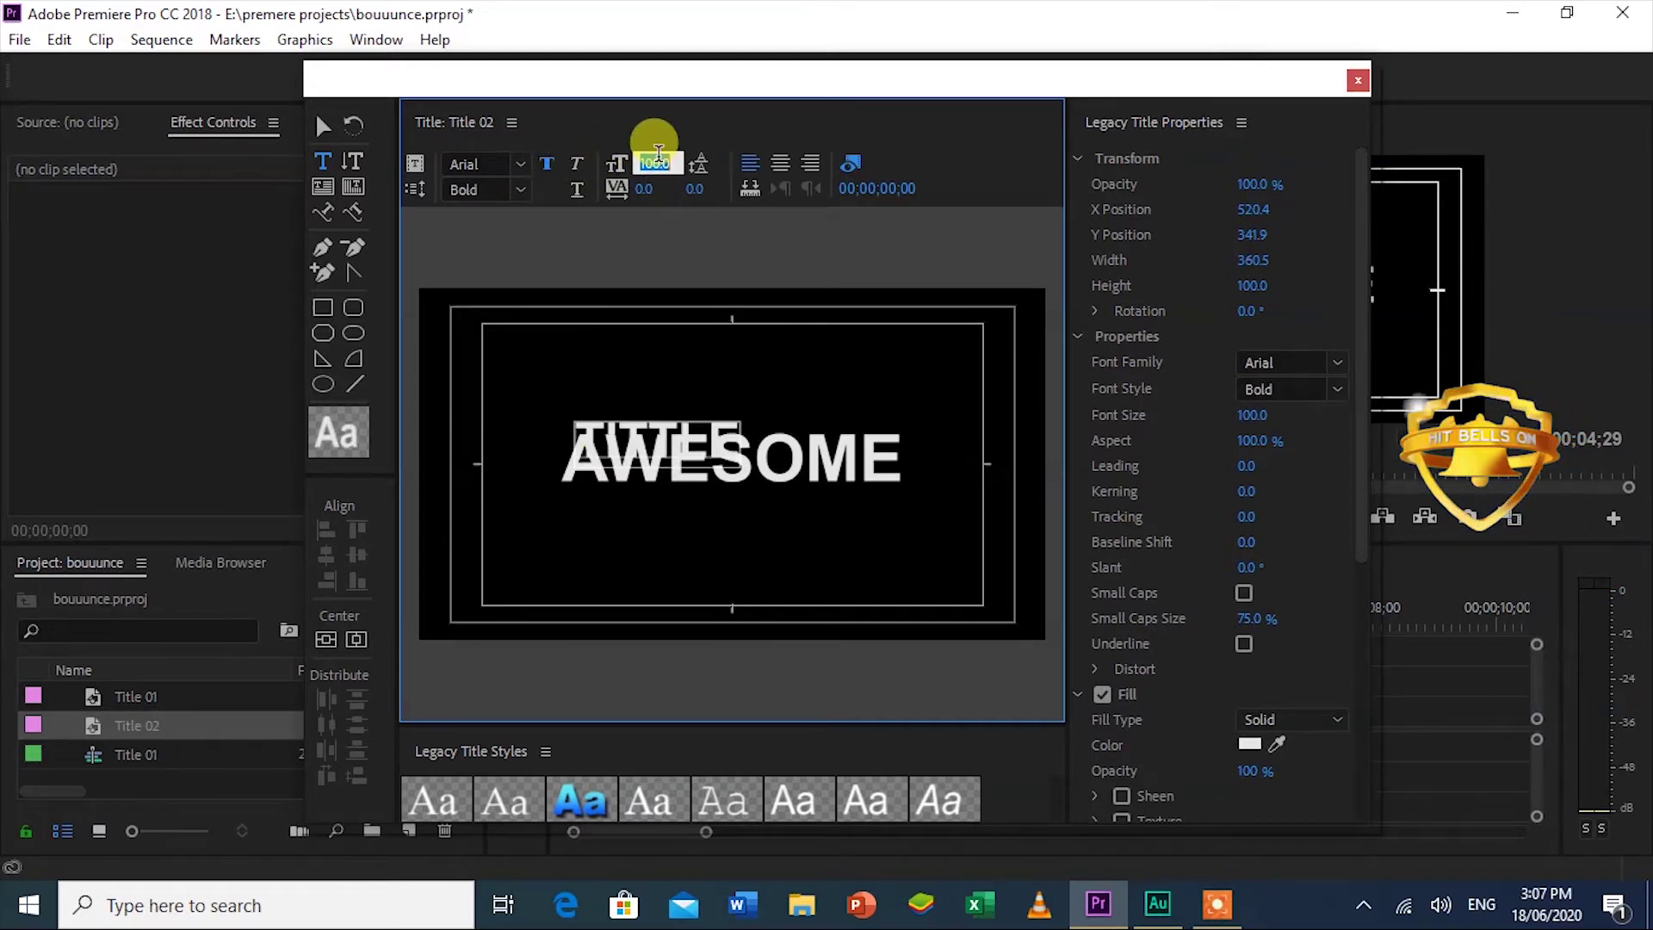
pyautogui.write('134')
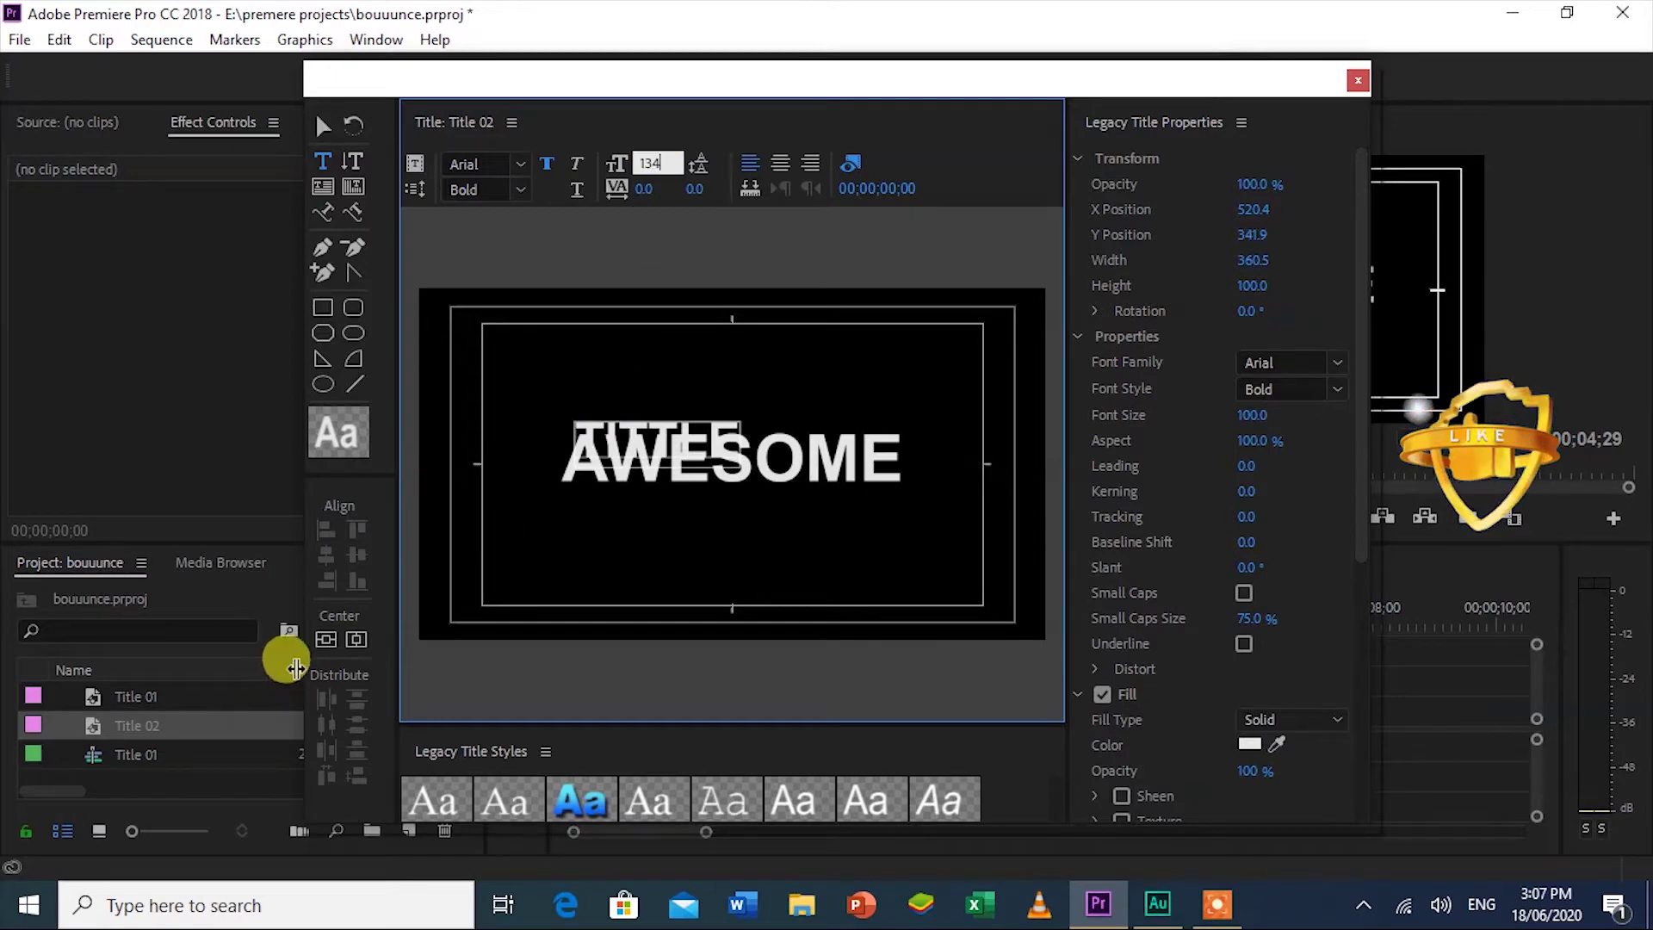
pyautogui.click(325, 653)
pyautogui.click(357, 641)
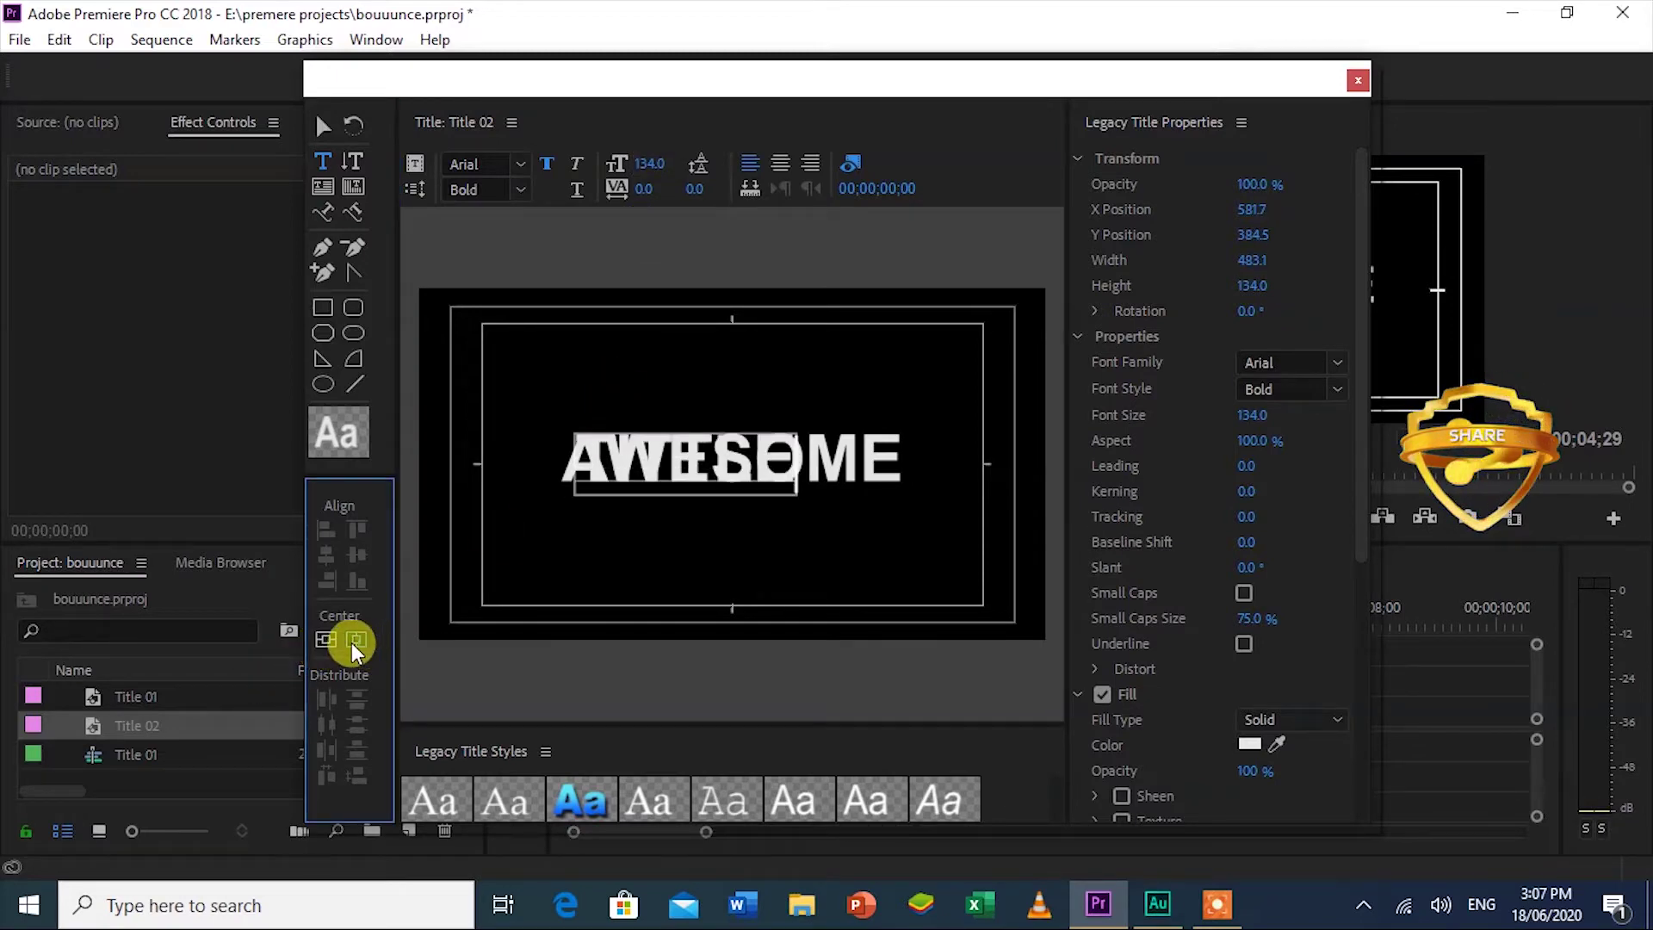
# Step: Close the title editor and place Title 02 directly after the Title 01 clip on track V1
pyautogui.click(1358, 80)
pyautogui.moveTo(93, 725); pyautogui.dragTo(1144, 706)
pyautogui.moveTo(706, 831); pyautogui.dragTo(878, 831)
# Step: Create a third legacy title, Title 03, containing the text EFFECT
pyautogui.click(19, 40)
pyautogui.moveTo(57, 68)
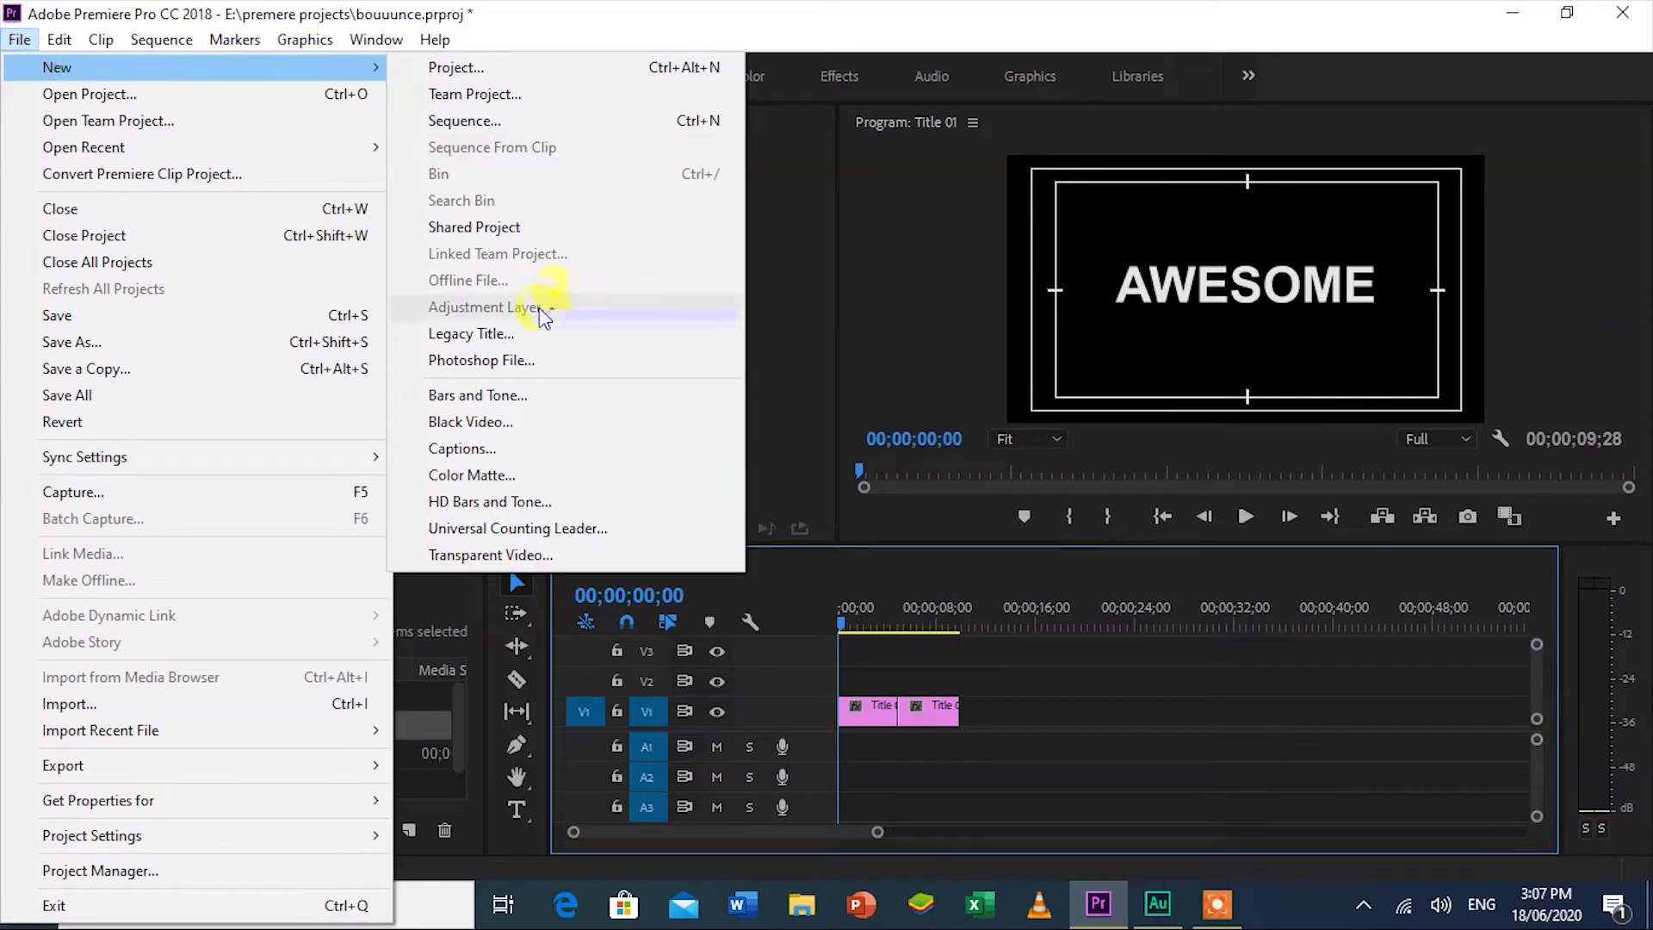
pyautogui.click(528, 330)
pyautogui.press('Return')
pyautogui.click(546, 459)
pyautogui.write('EFFECTS')
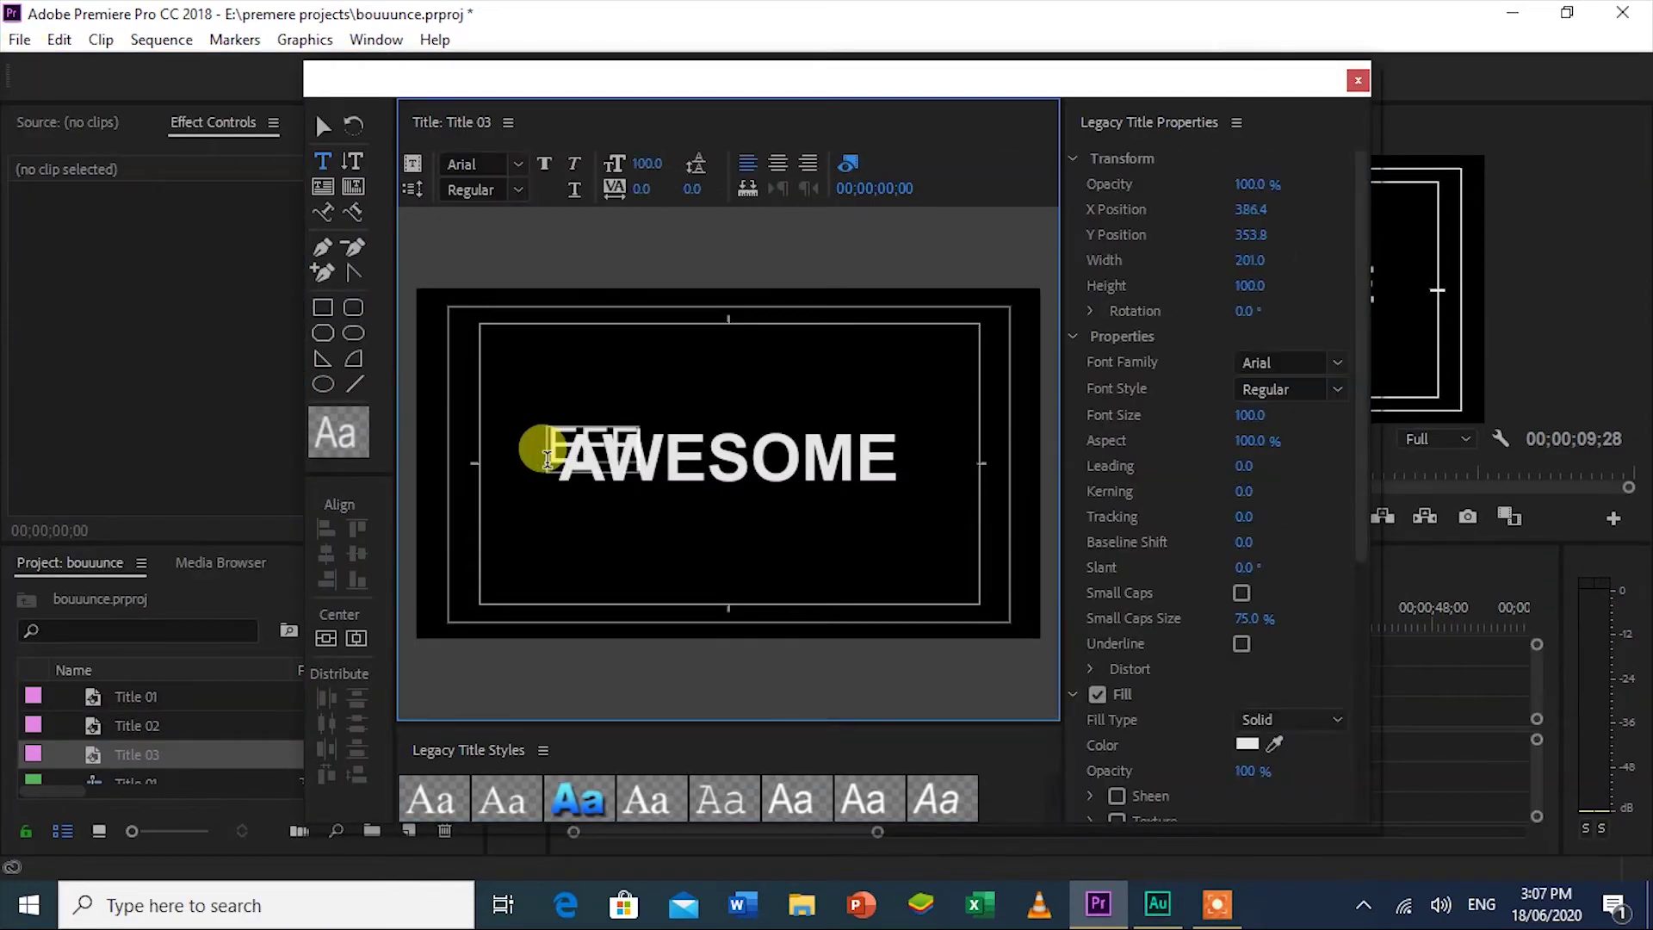
# Step: Make the EFFECT text bold and set its font size to 134
pyautogui.click(544, 164)
pyautogui.click(646, 164)
pyautogui.write('134')
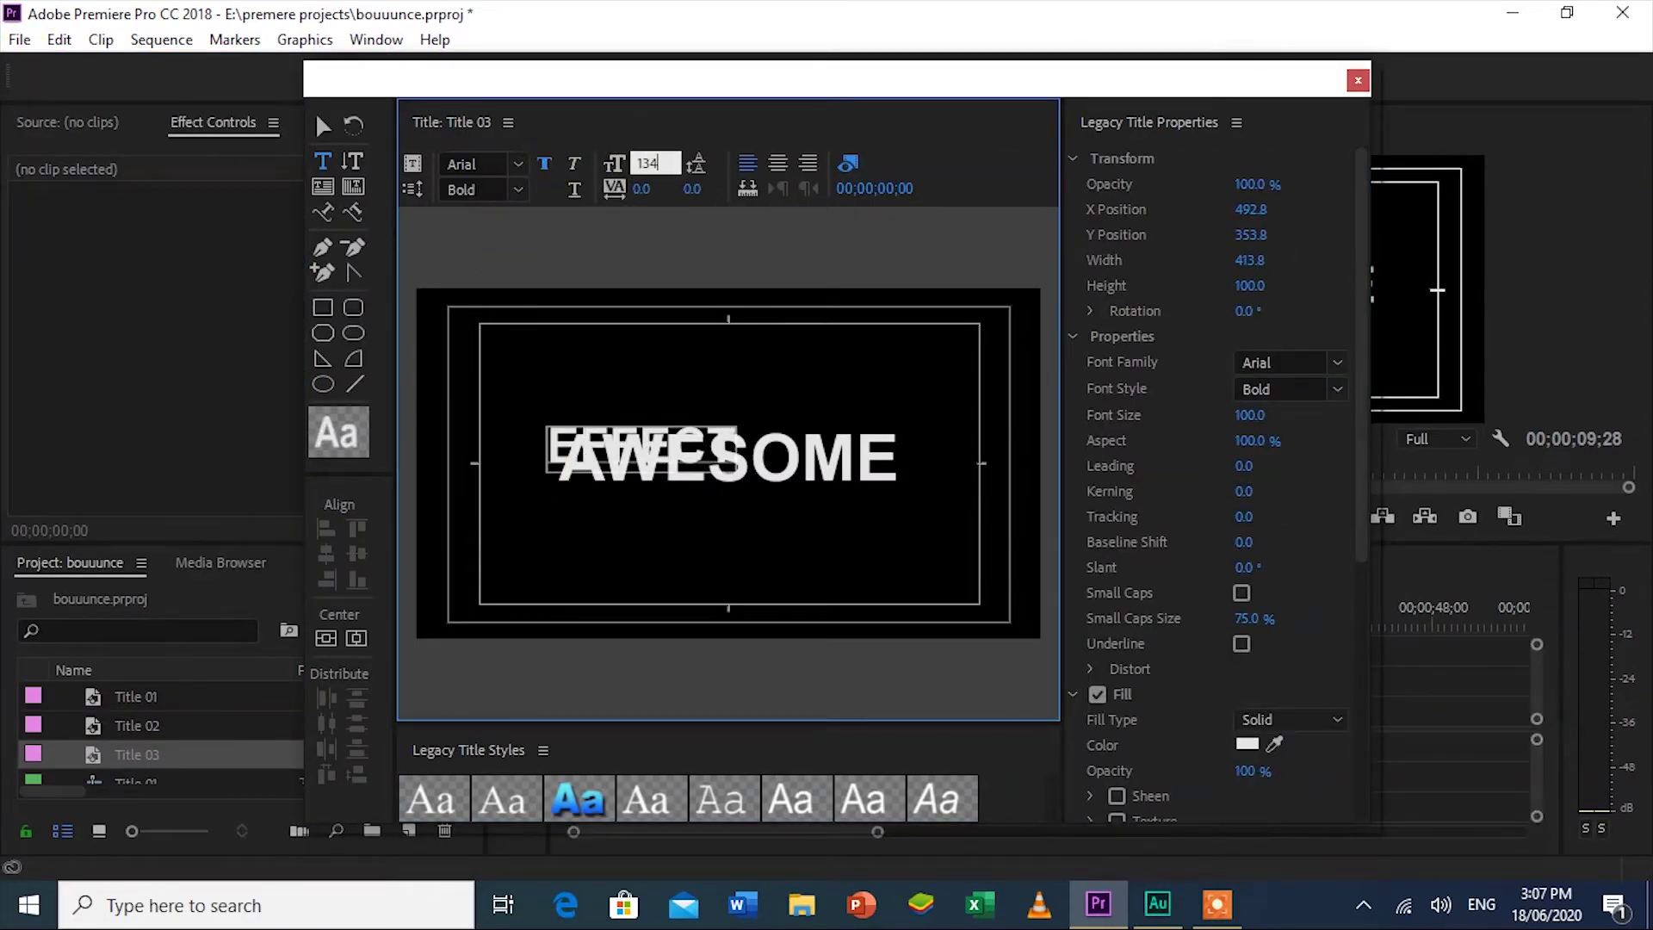
# Step: Centre the EFFECT text in the frame and place Title 03 directly after the Title 02 clip on track V1
pyautogui.click(330, 633)
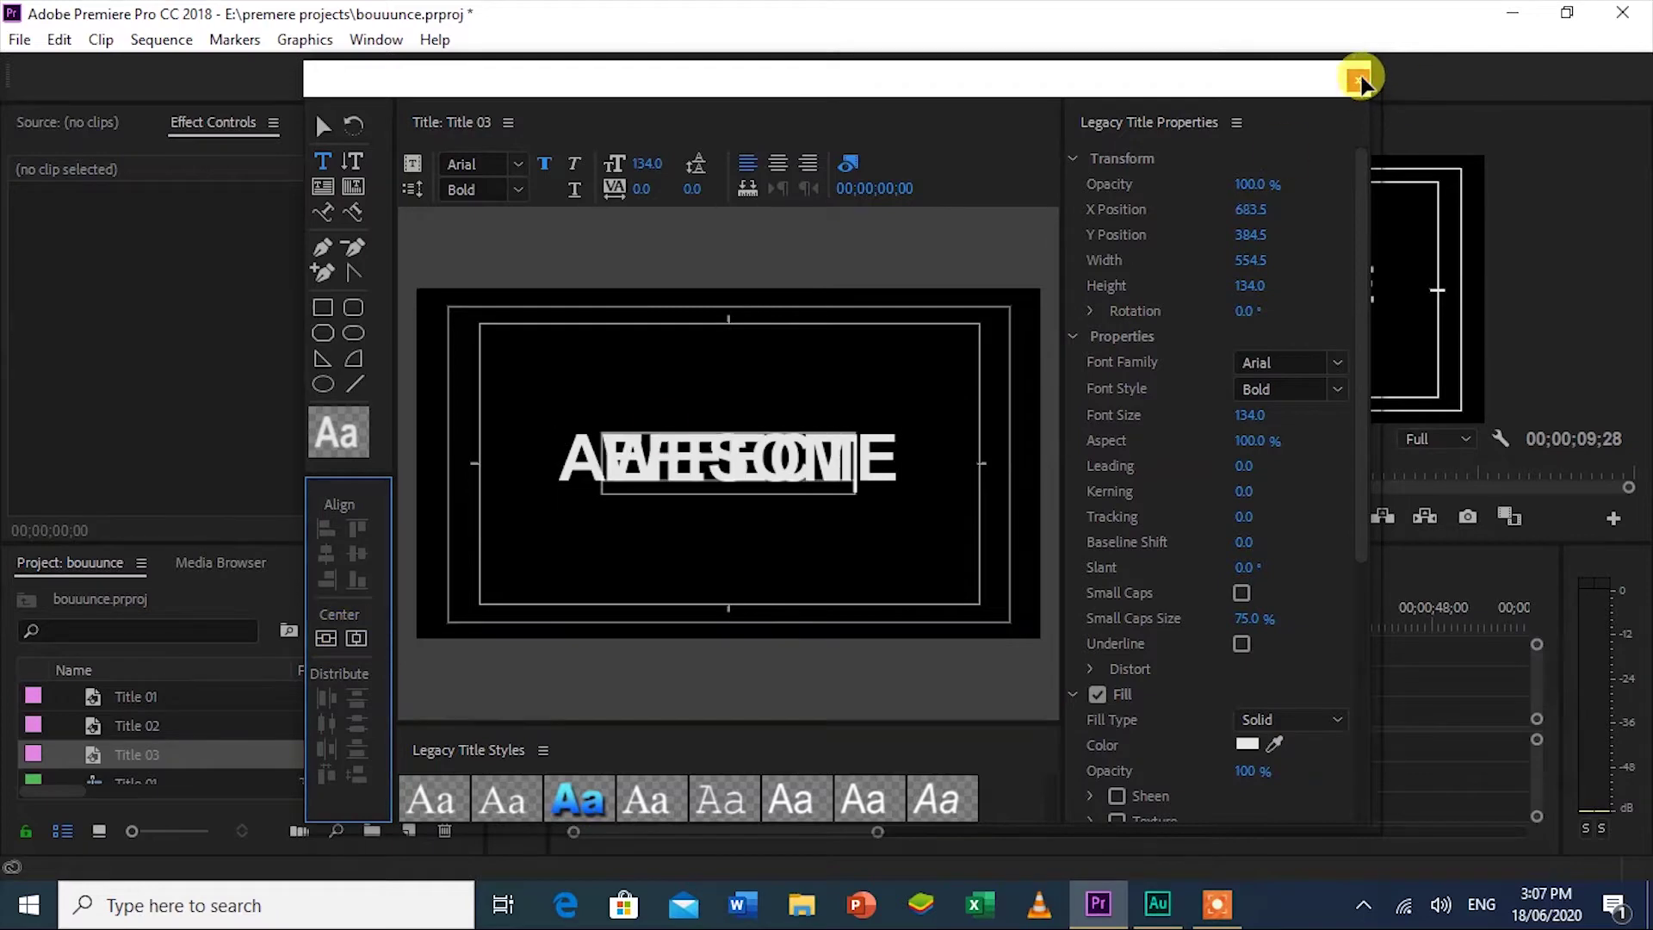
pyautogui.click(1358, 80)
pyautogui.moveTo(81, 754); pyautogui.dragTo(990, 711)
# Step: Create a fourth legacy title, Title 04, containing the text IN PREMIERE
pyautogui.click(19, 40)
pyautogui.moveTo(43, 59)
pyautogui.click(462, 333)
pyautogui.click(857, 562)
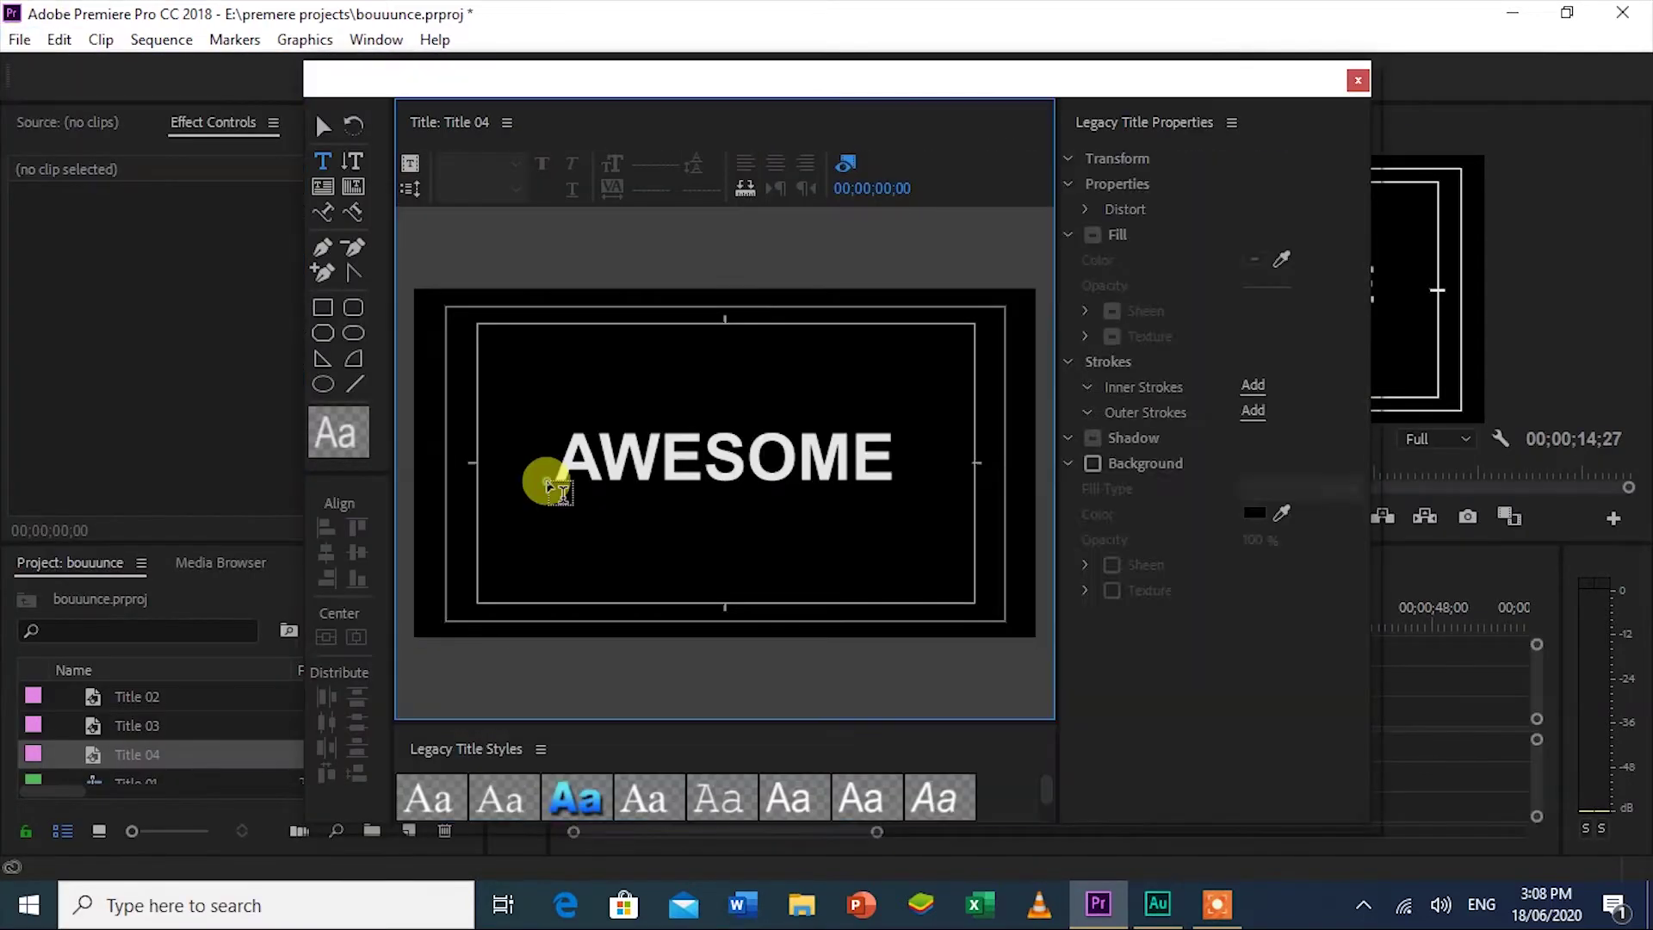
pyautogui.click(548, 477)
pyautogui.write('IN PREM')
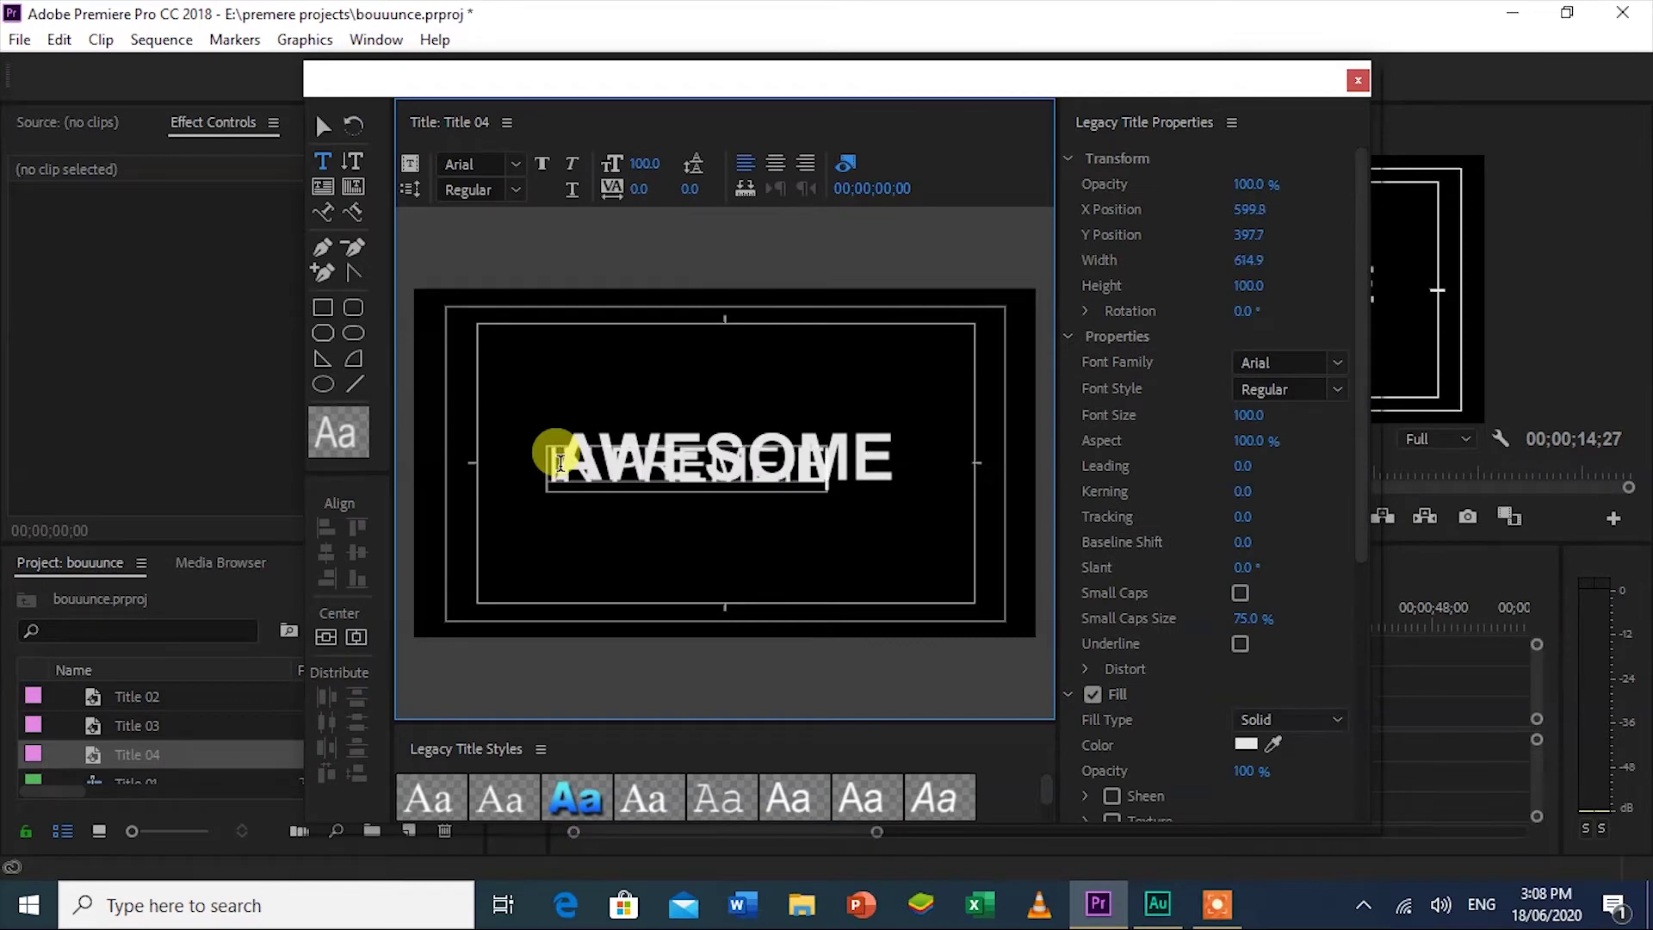
pyautogui.write('IERE')
# Step: Make the IN PREMIERE text bold at font size 134 and centre it vertically and horizontally
pyautogui.click(542, 163)
pyautogui.click(644, 163)
pyautogui.write('134')
pyautogui.click(356, 637)
pyautogui.click(326, 637)
# Step: Close the title editor and place Title 04 directly after the Title 03 clip on track V1
pyautogui.click(1357, 80)
pyautogui.moveTo(93, 756); pyautogui.dragTo(1038, 712)
pyautogui.moveTo(859, 830); pyautogui.dragTo(826, 827)
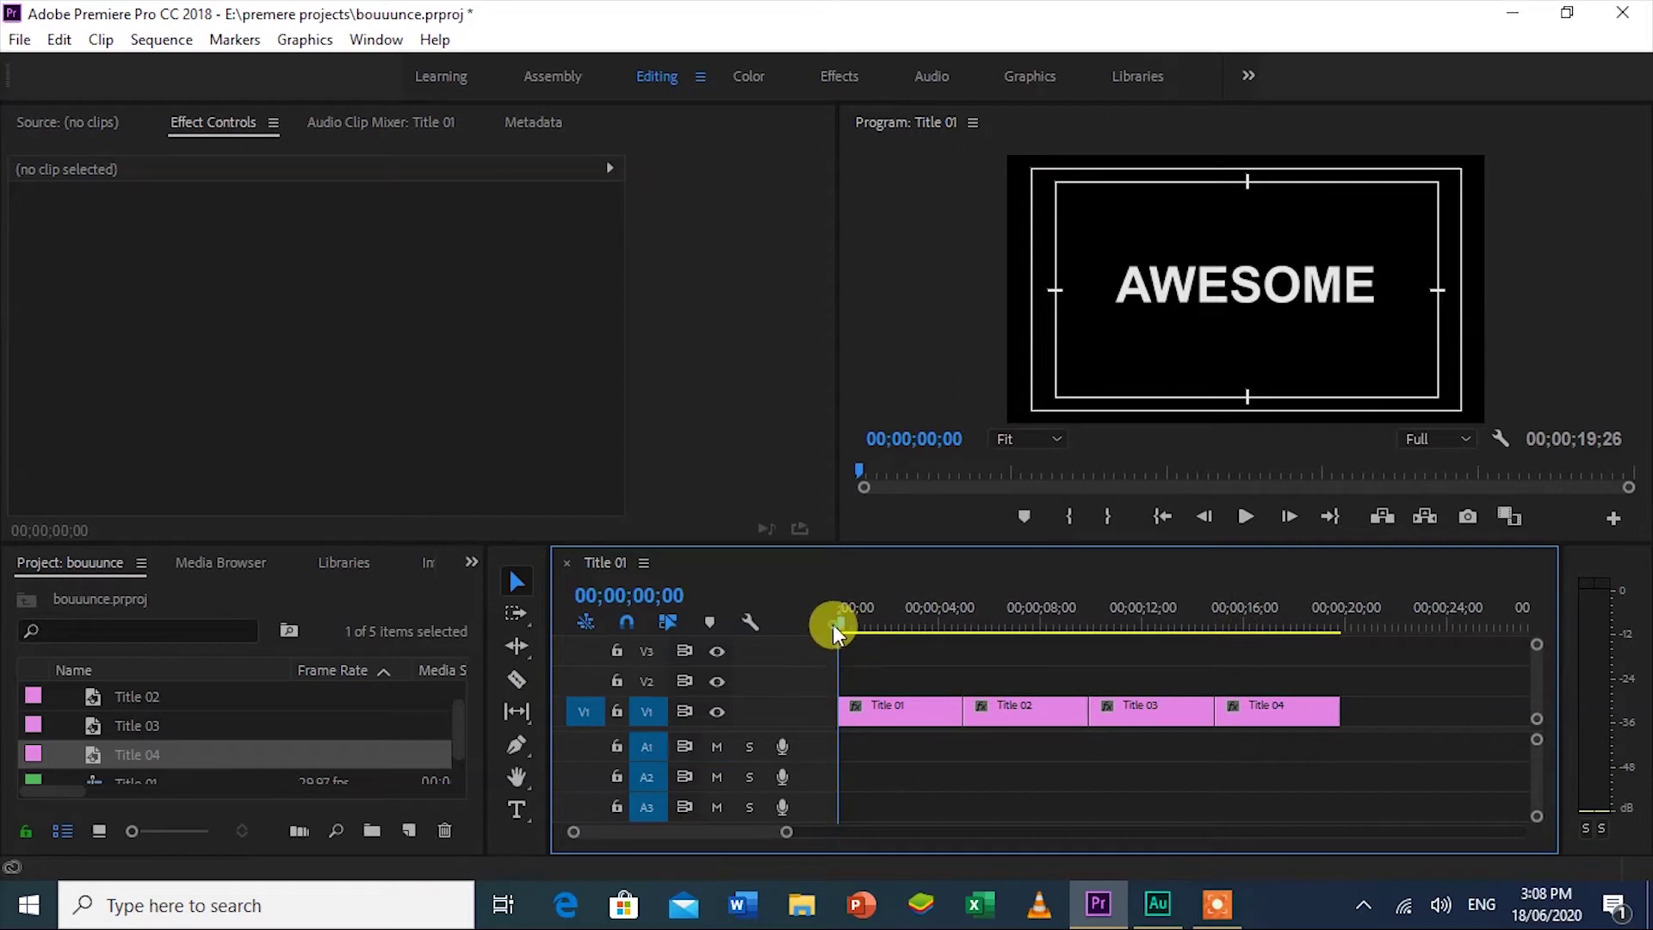
# Step: Enlarge the timeline area and stack the Title 02 clip on V2 and the Title 03 clip on V3 above Title 01
pyautogui.moveTo(845, 621); pyautogui.dragTo(751, 740)
pyautogui.moveTo(950, 544); pyautogui.dragTo(1028, 370)
pyautogui.click(1001, 632)
pyautogui.moveTo(1000, 633); pyautogui.dragTo(878, 586)
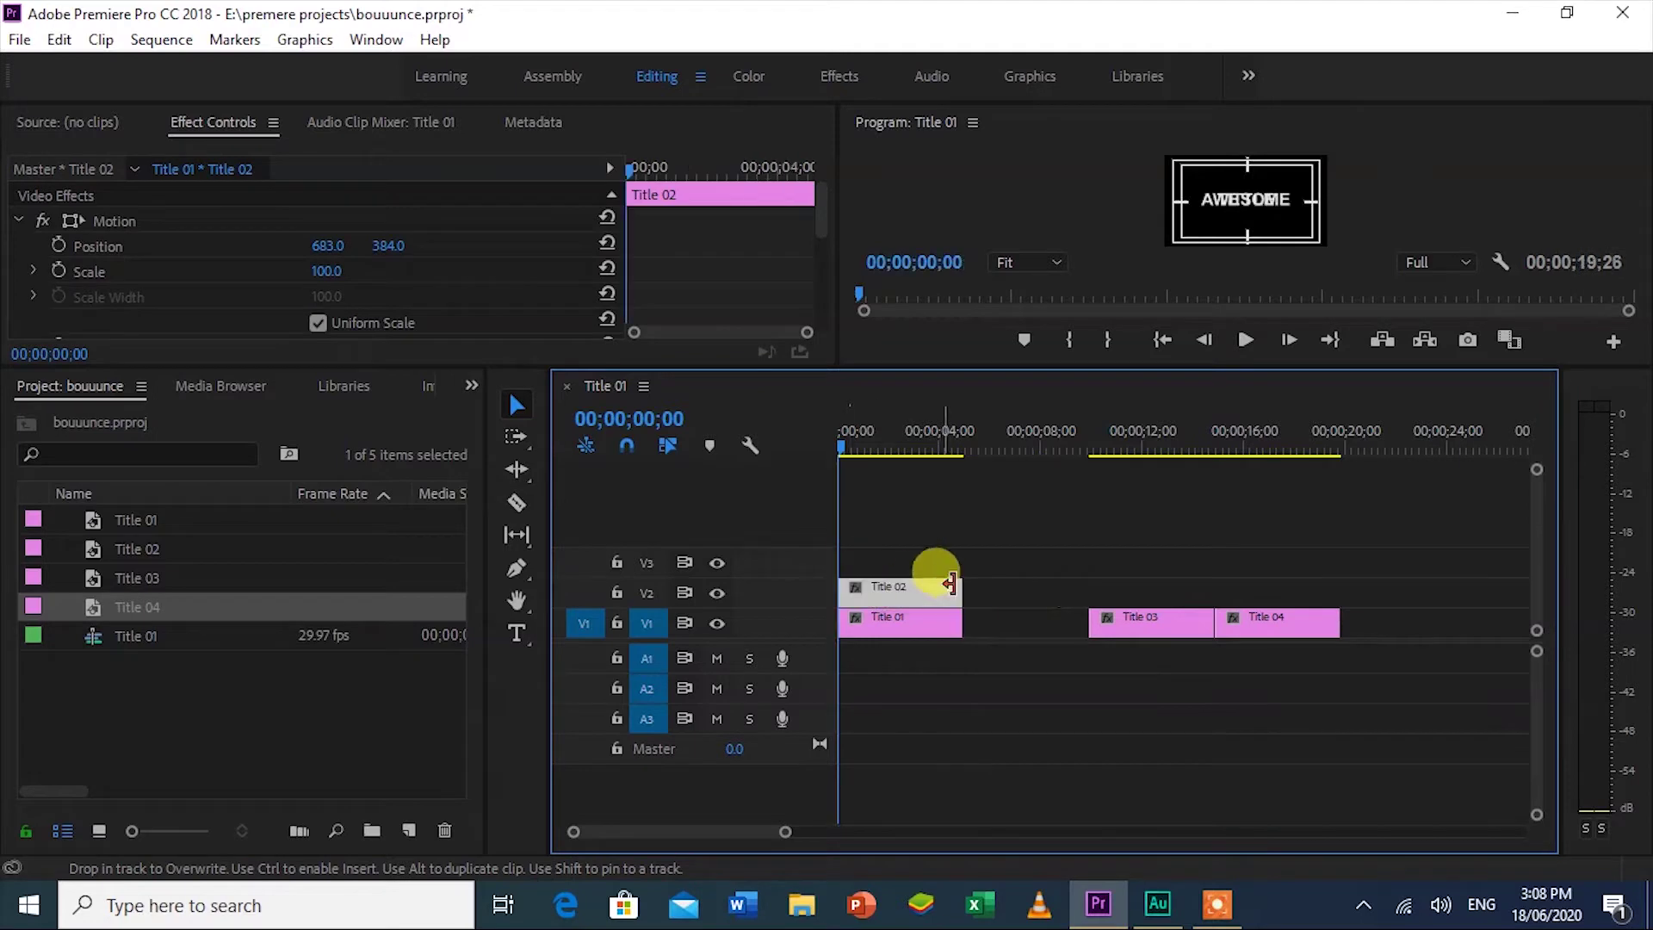
pyautogui.moveTo(1067, 544); pyautogui.dragTo(848, 556)
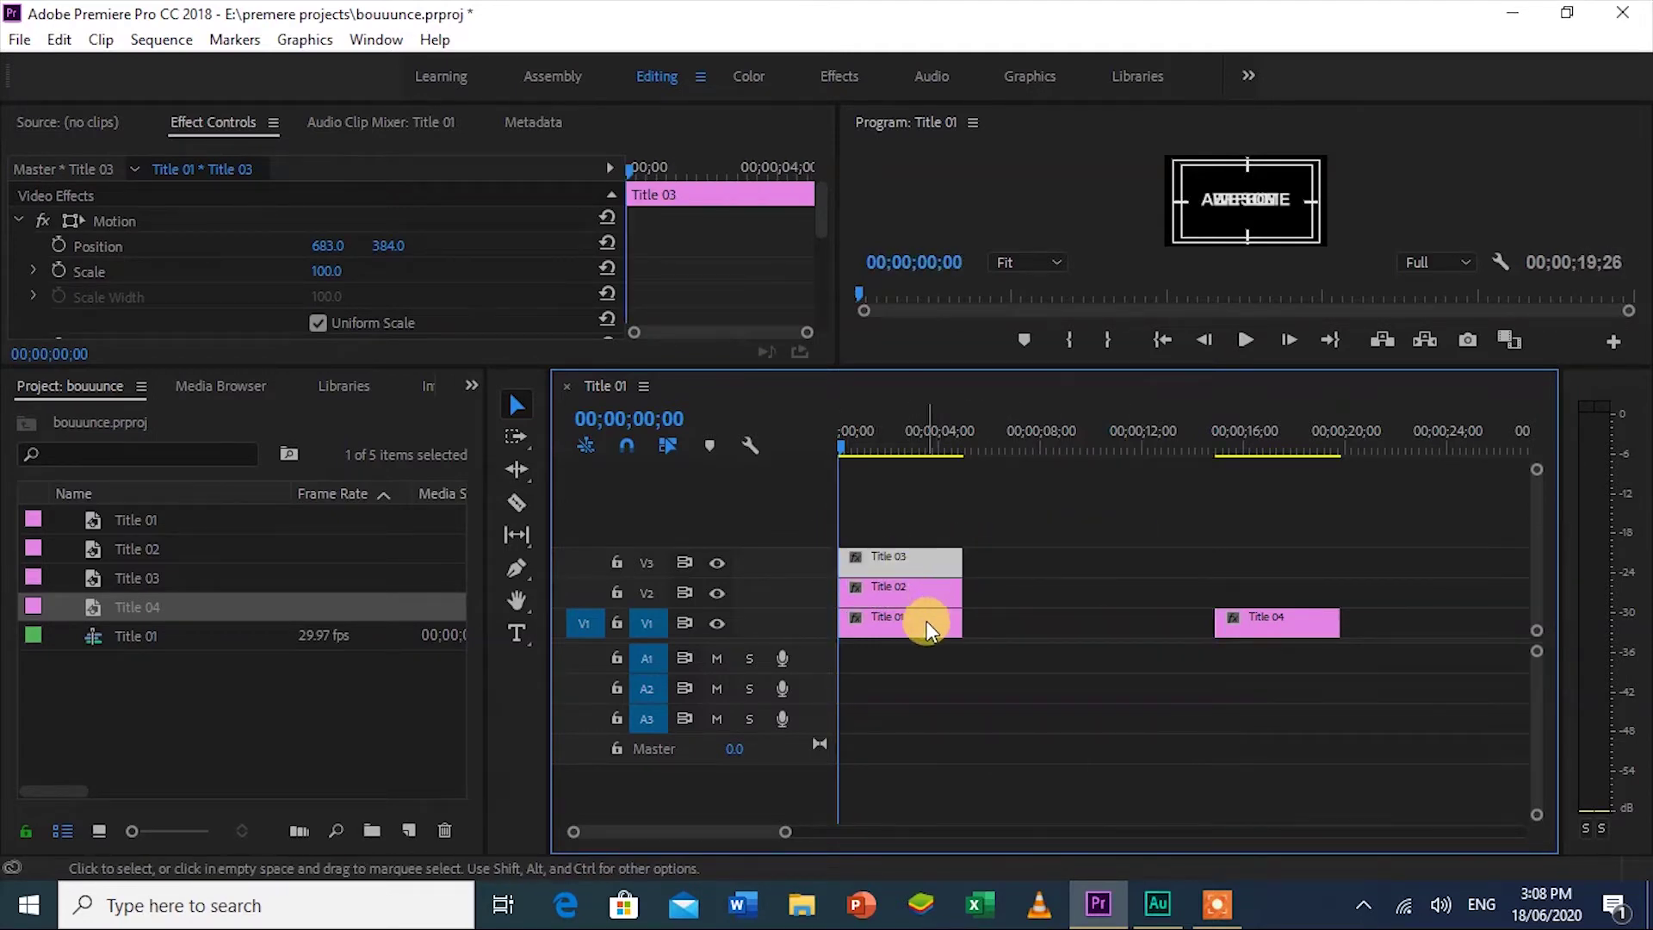
pyautogui.click(926, 622)
pyautogui.click(924, 598)
pyautogui.click(927, 568)
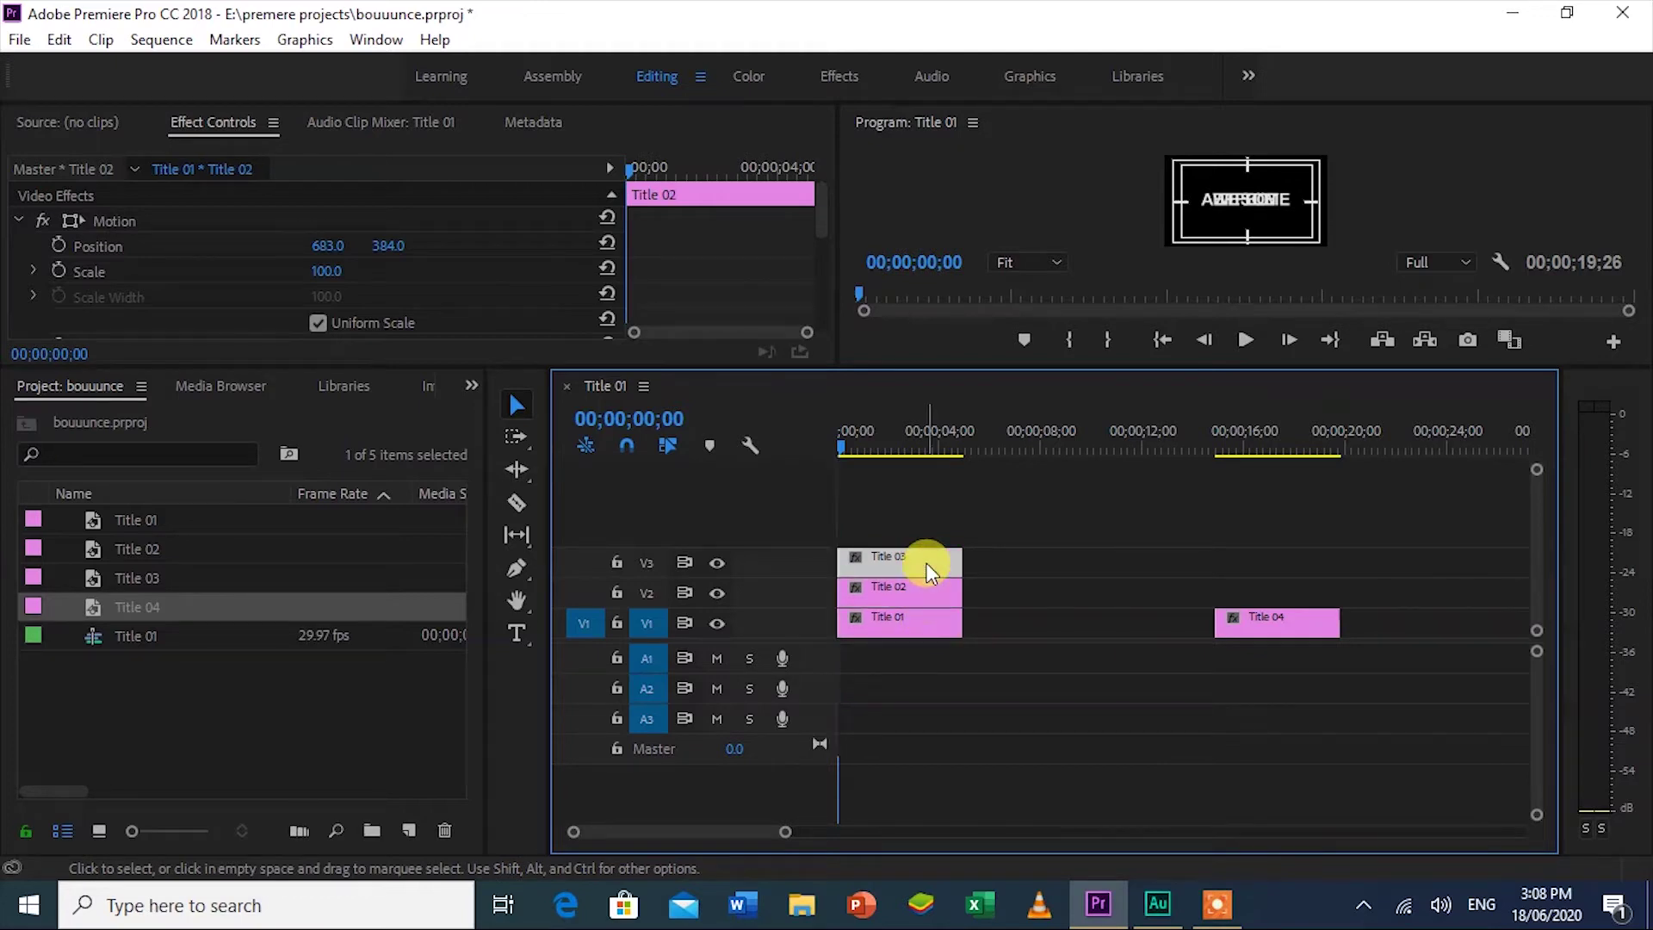
# Step: Move the Title 04 clip to the sequence start on V4, stacked above the other three titles
pyautogui.moveTo(1300, 627); pyautogui.dragTo(631, 573)
pyautogui.hotkey('ctrl', 'z')
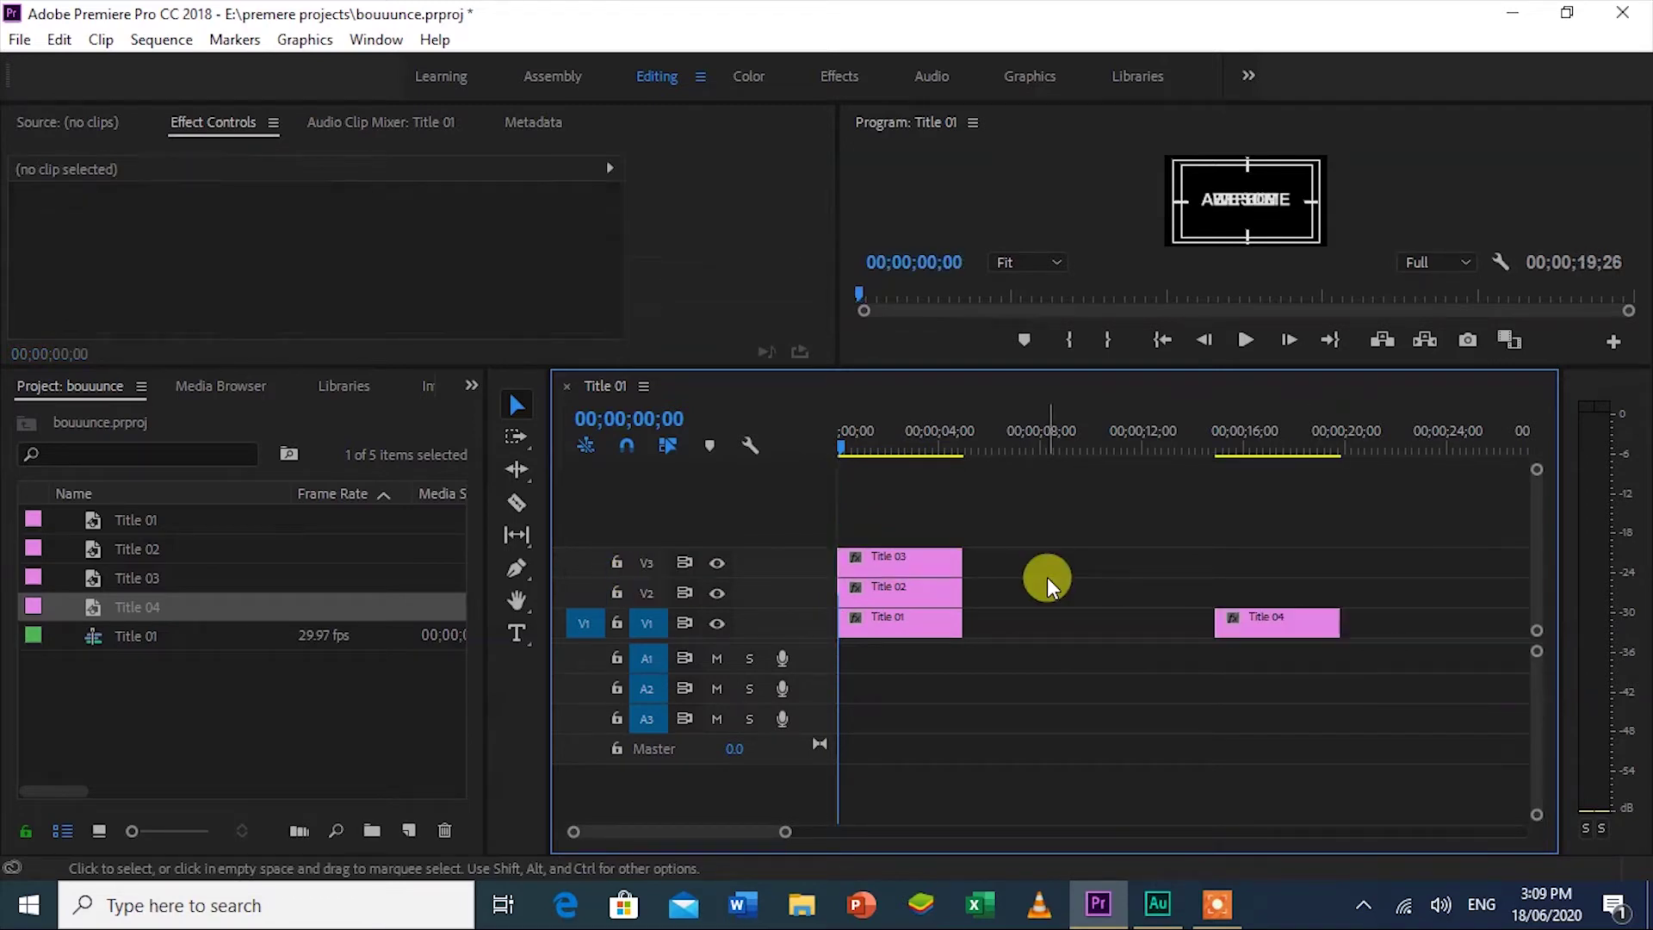
pyautogui.click(1284, 616)
pyautogui.moveTo(1285, 616); pyautogui.dragTo(895, 527)
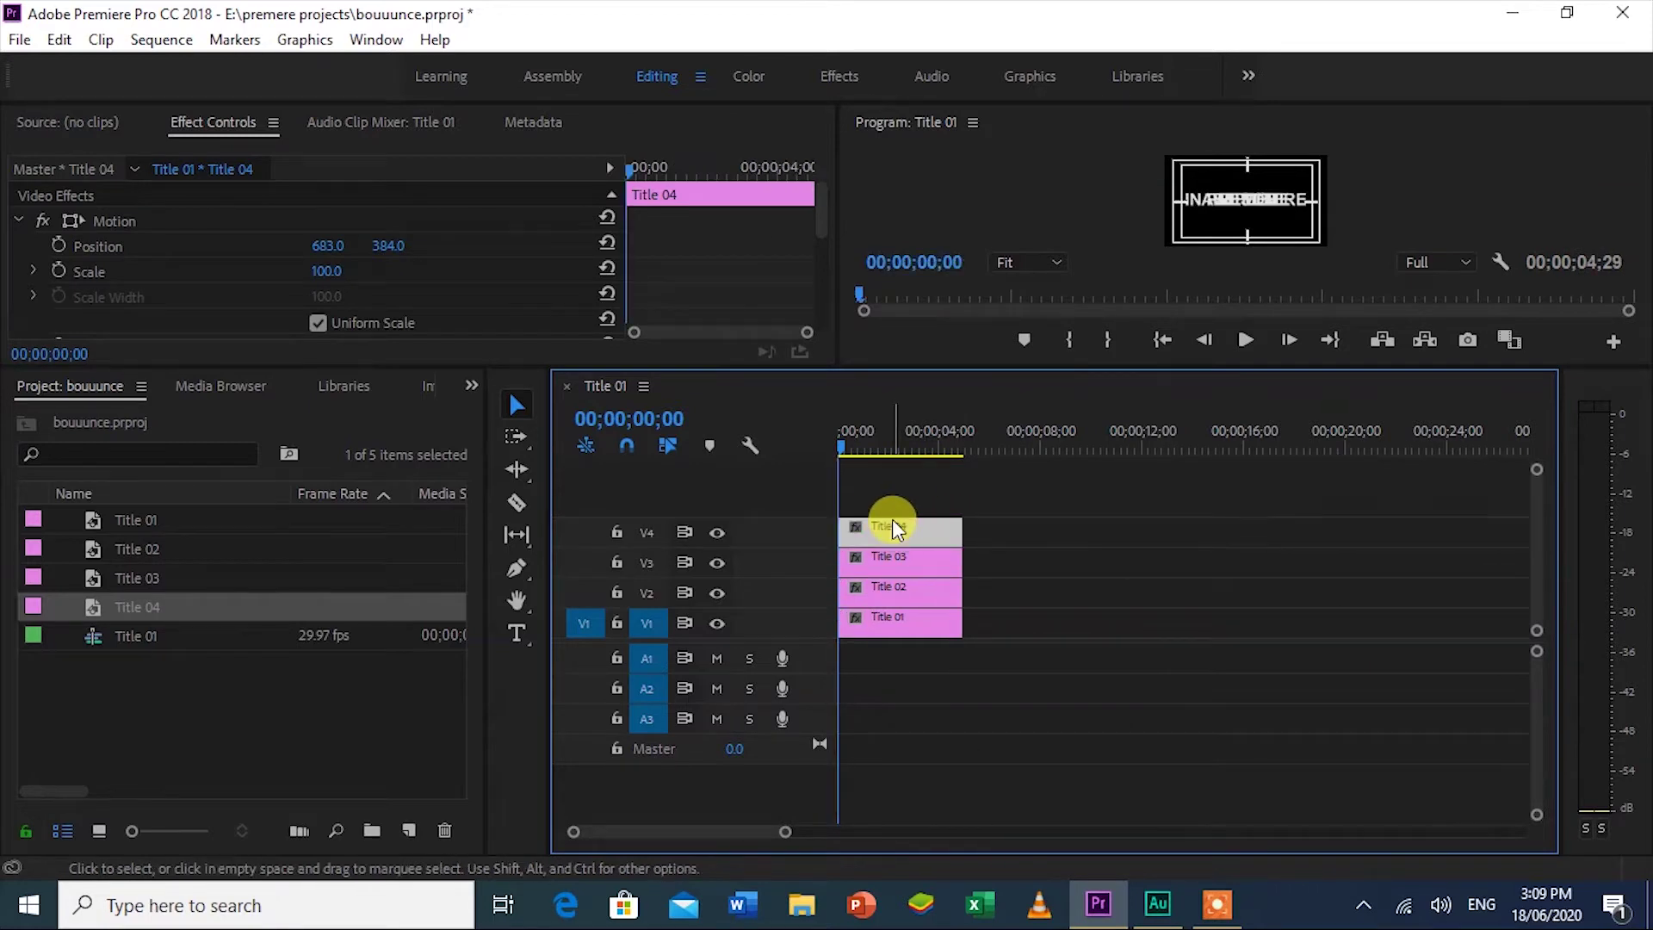
# Step: Cut all four stacked title clips at about two seconds and delete the portions after the cut
pyautogui.click(515, 504)
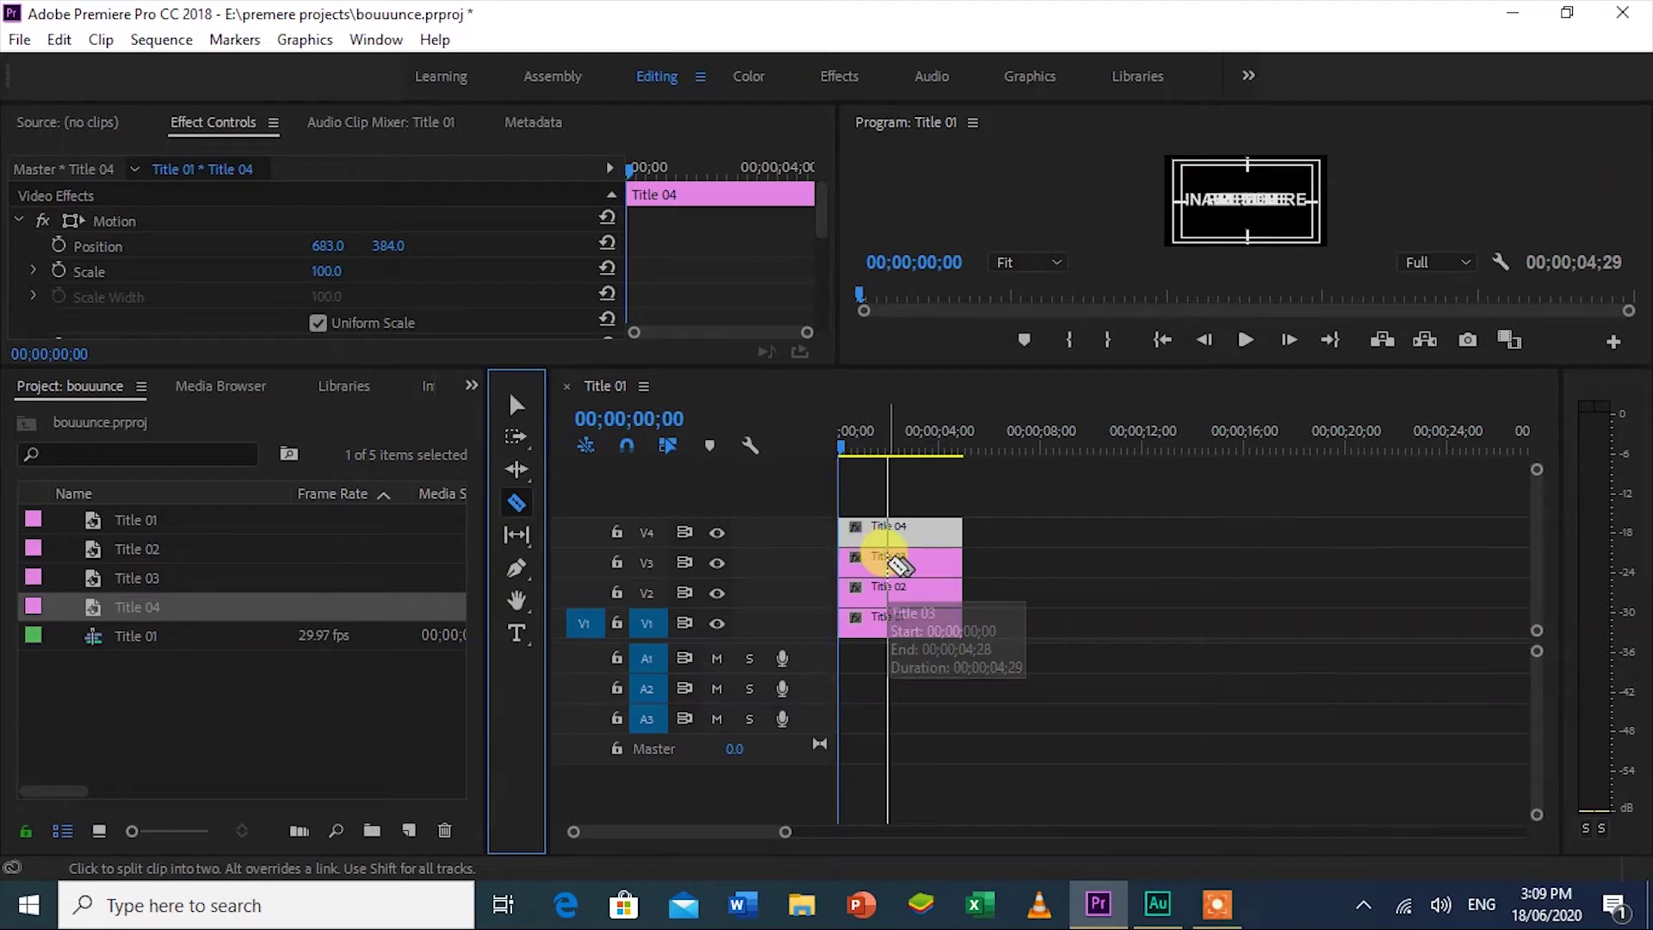
pyautogui.keyDown('shift'); pyautogui.click(886, 556); pyautogui.keyUp('shift')
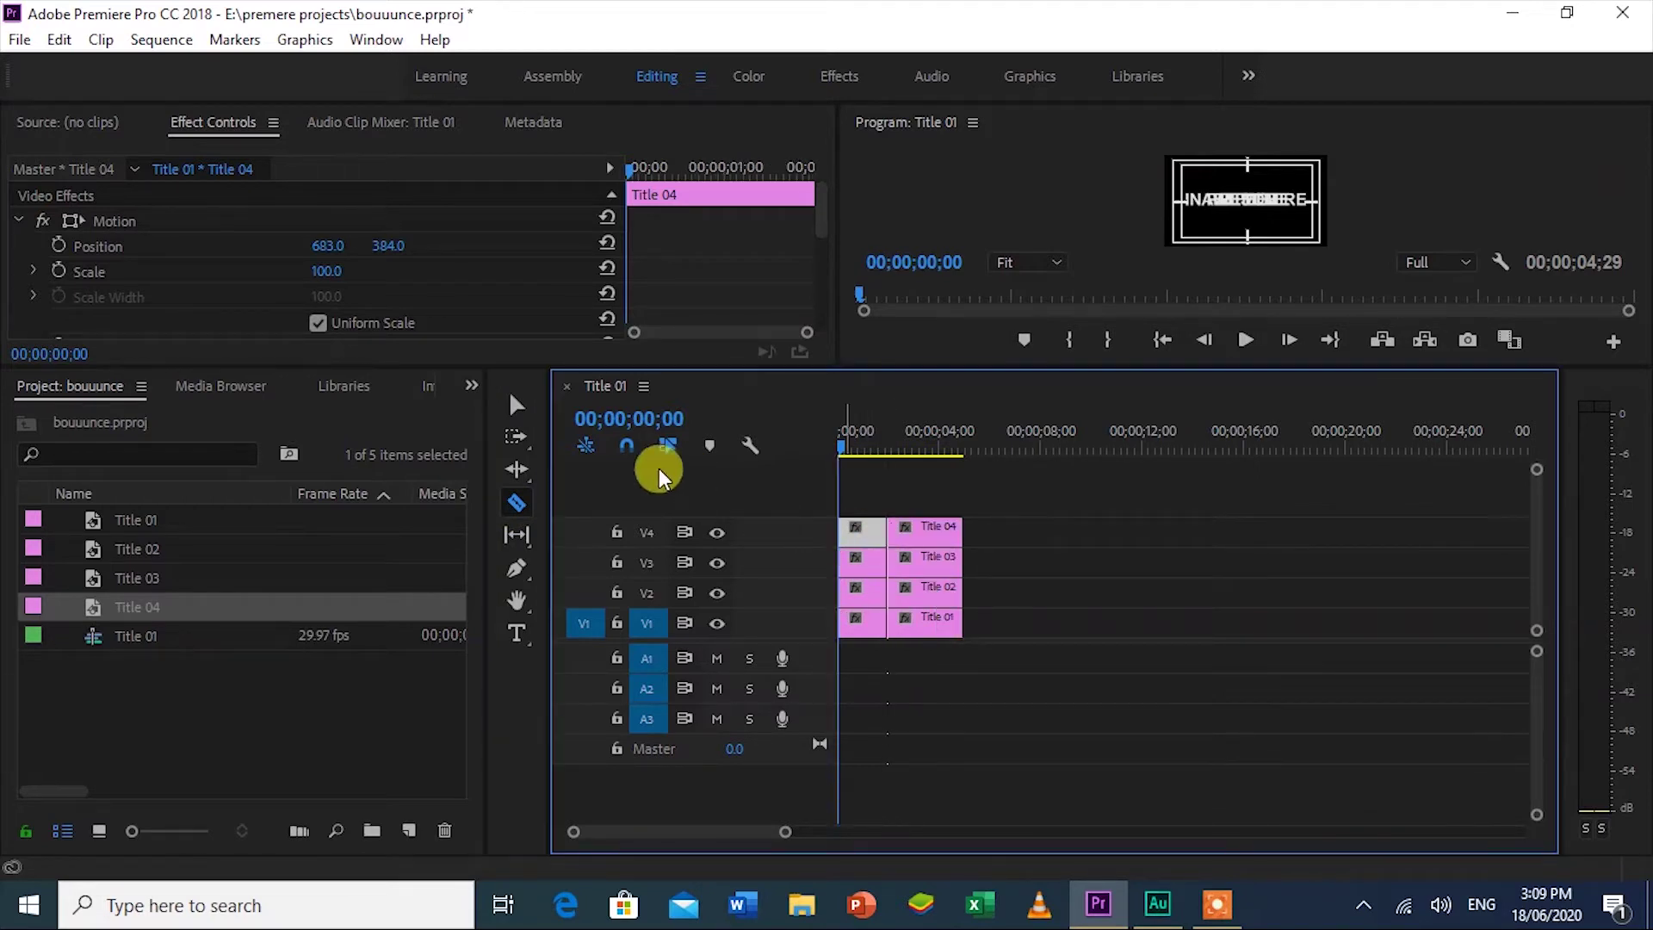
pyautogui.click(516, 406)
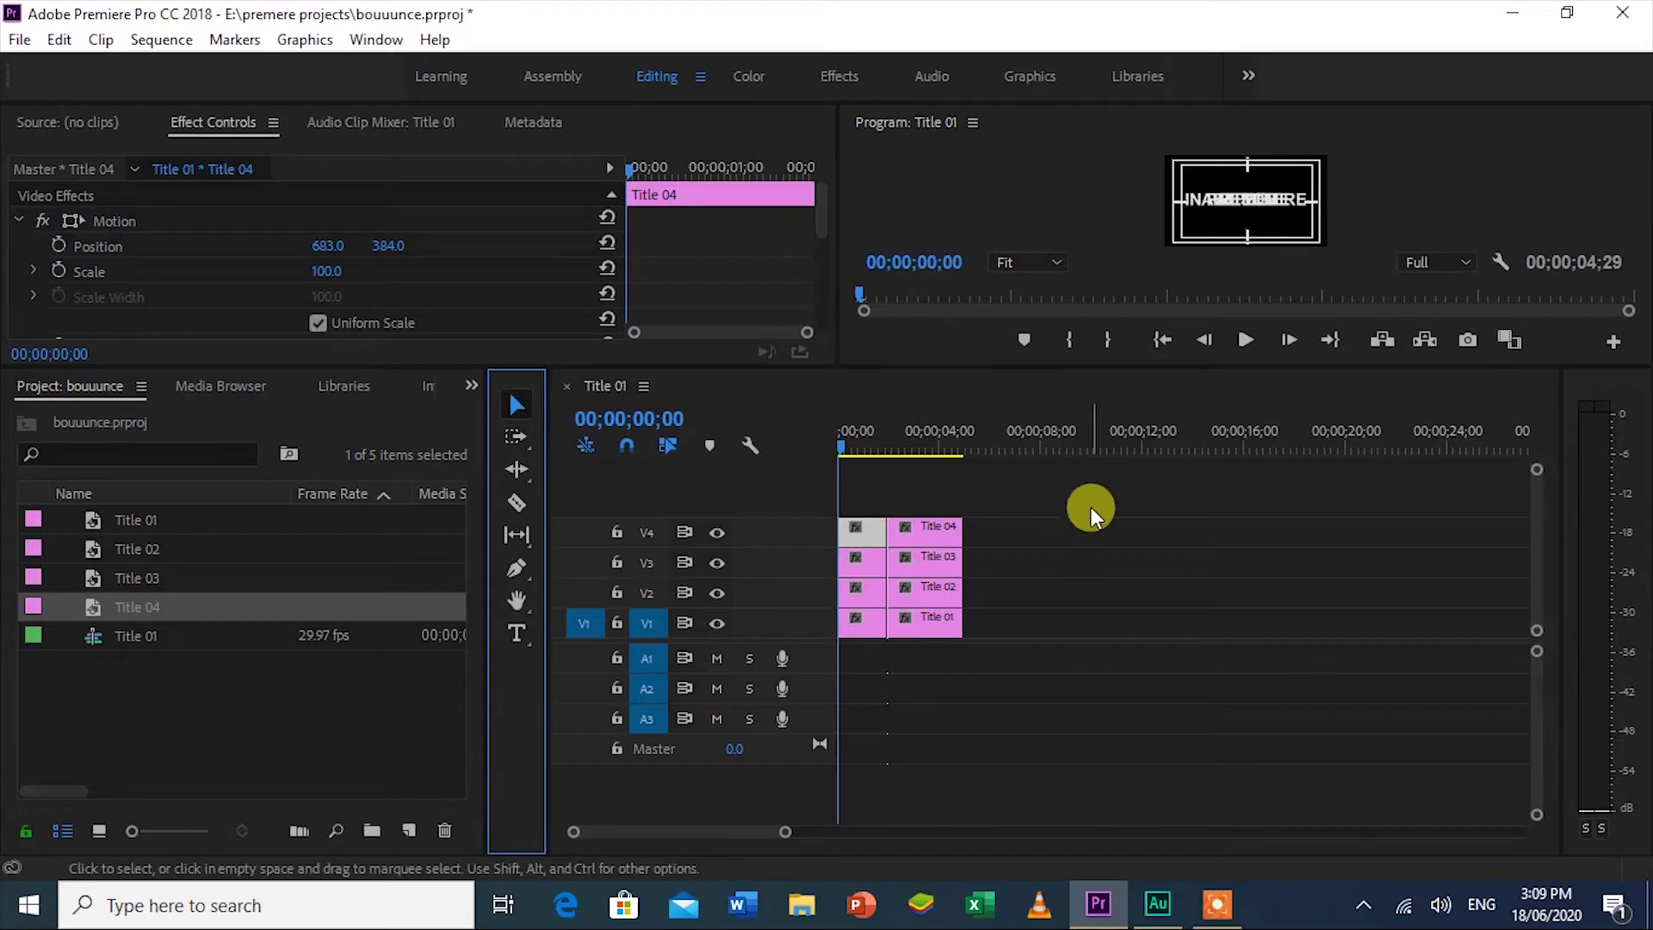
pyautogui.moveTo(953, 495); pyautogui.dragTo(954, 728)
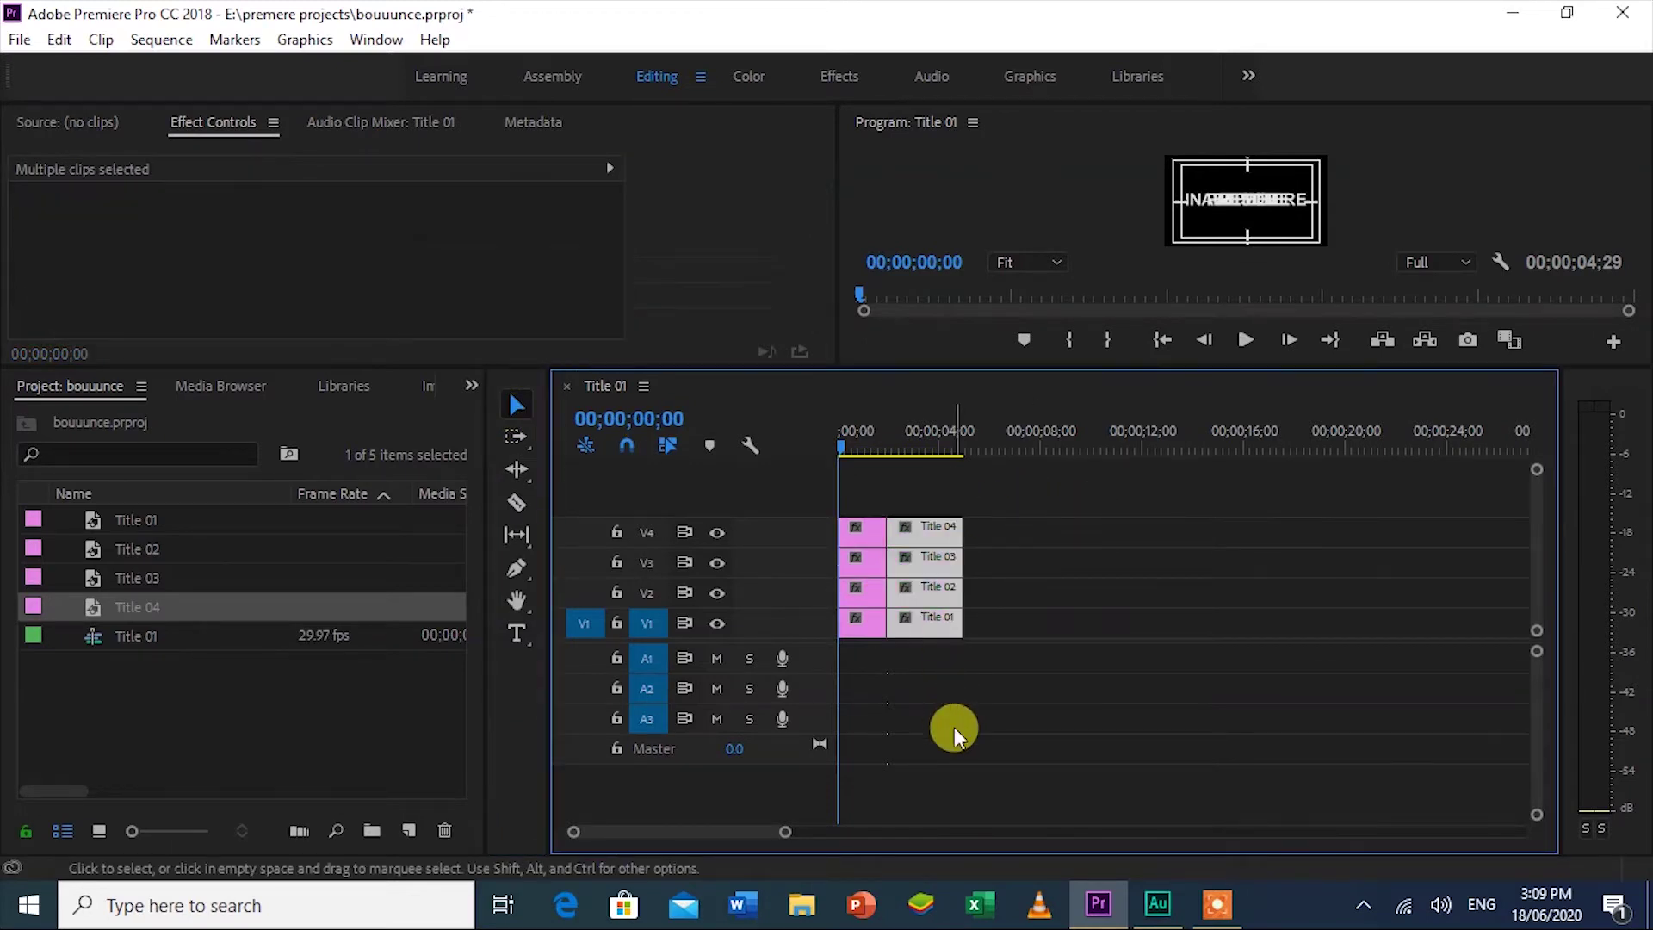
pyautogui.press('Delete')
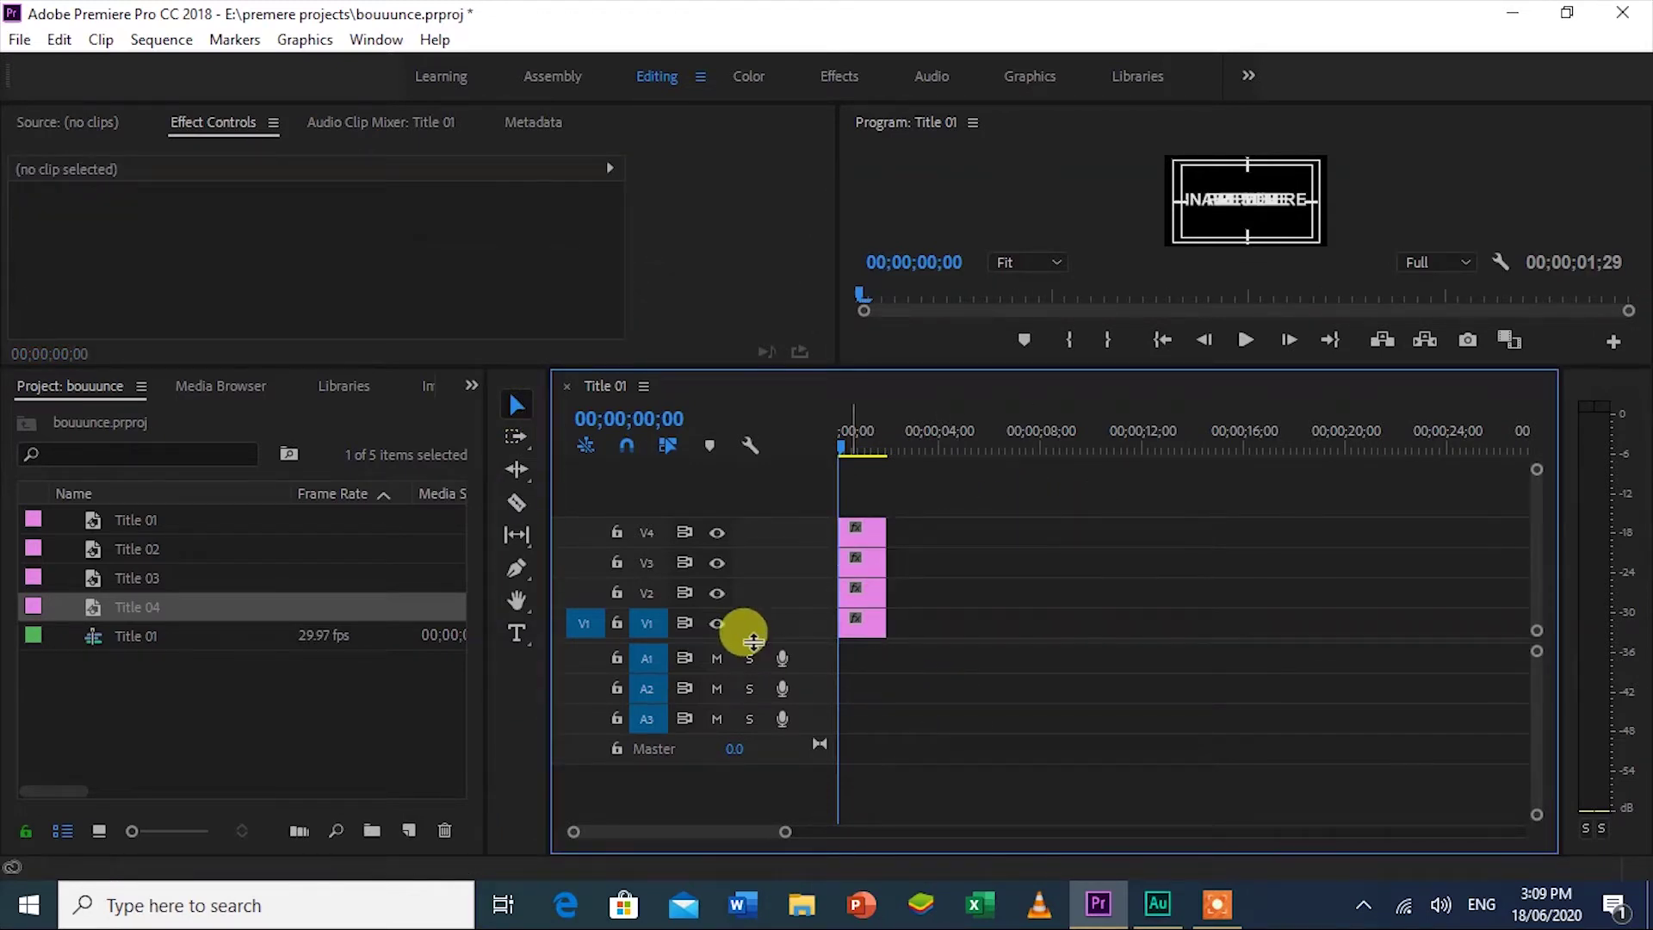
# Step: Enlarge the program preview, stagger the Title 02, 03 and 04 clips end to end on V2 to V4, and play the sequence
pyautogui.moveTo(773, 641); pyautogui.dragTo(757, 778)
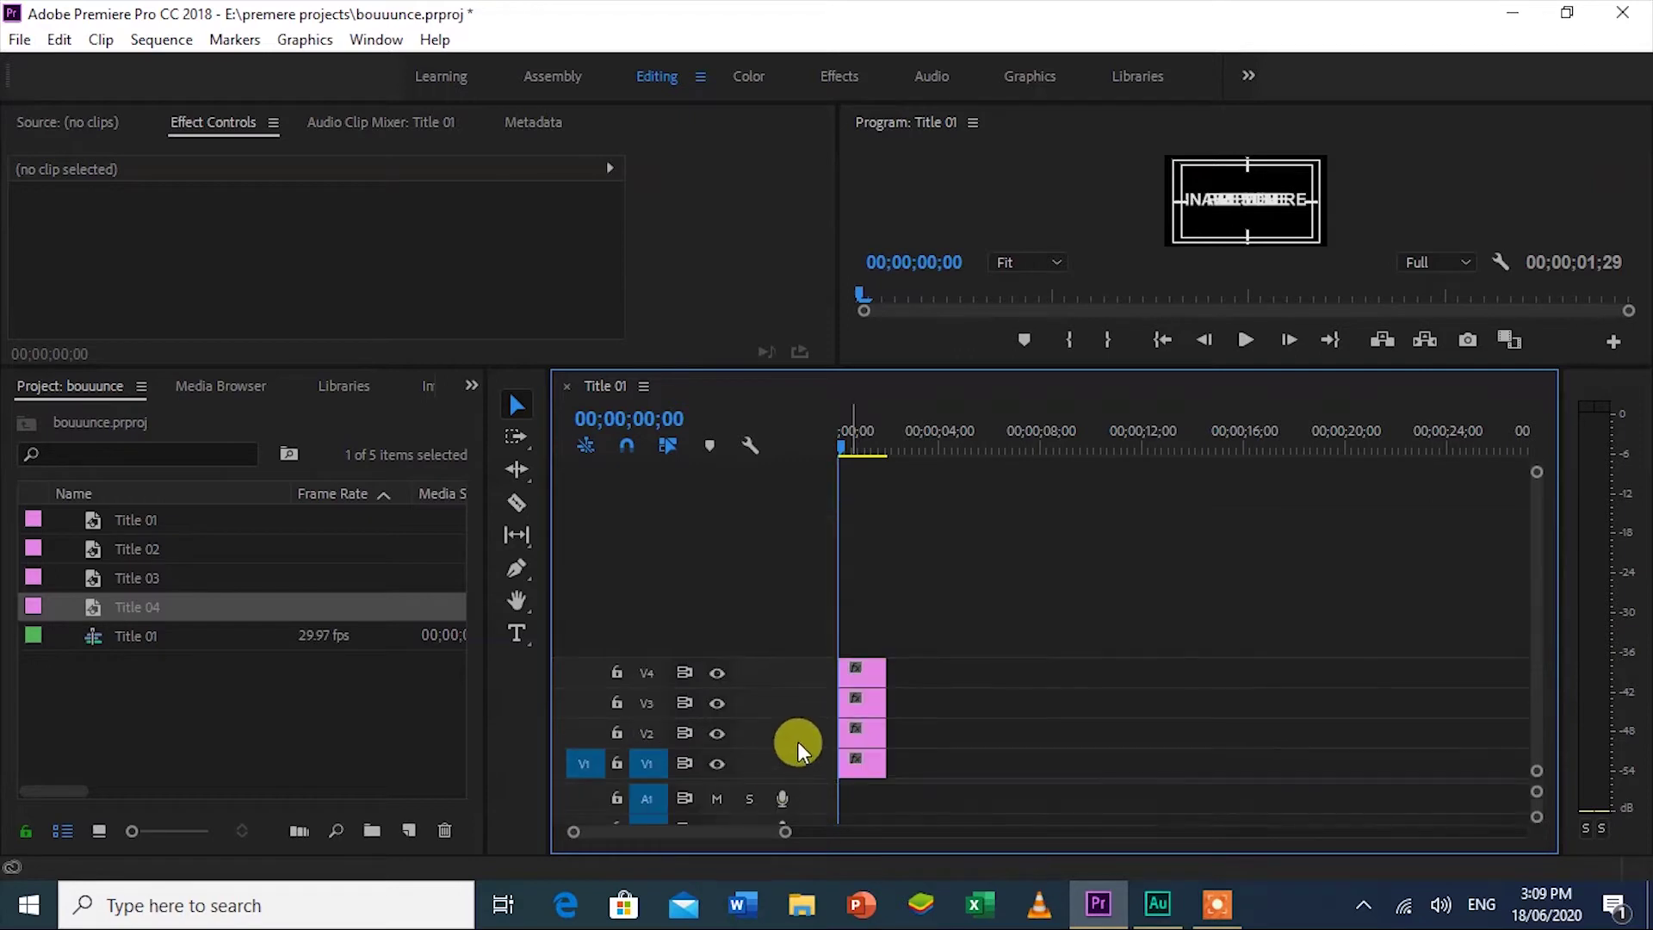
pyautogui.moveTo(923, 369); pyautogui.dragTo(923, 544)
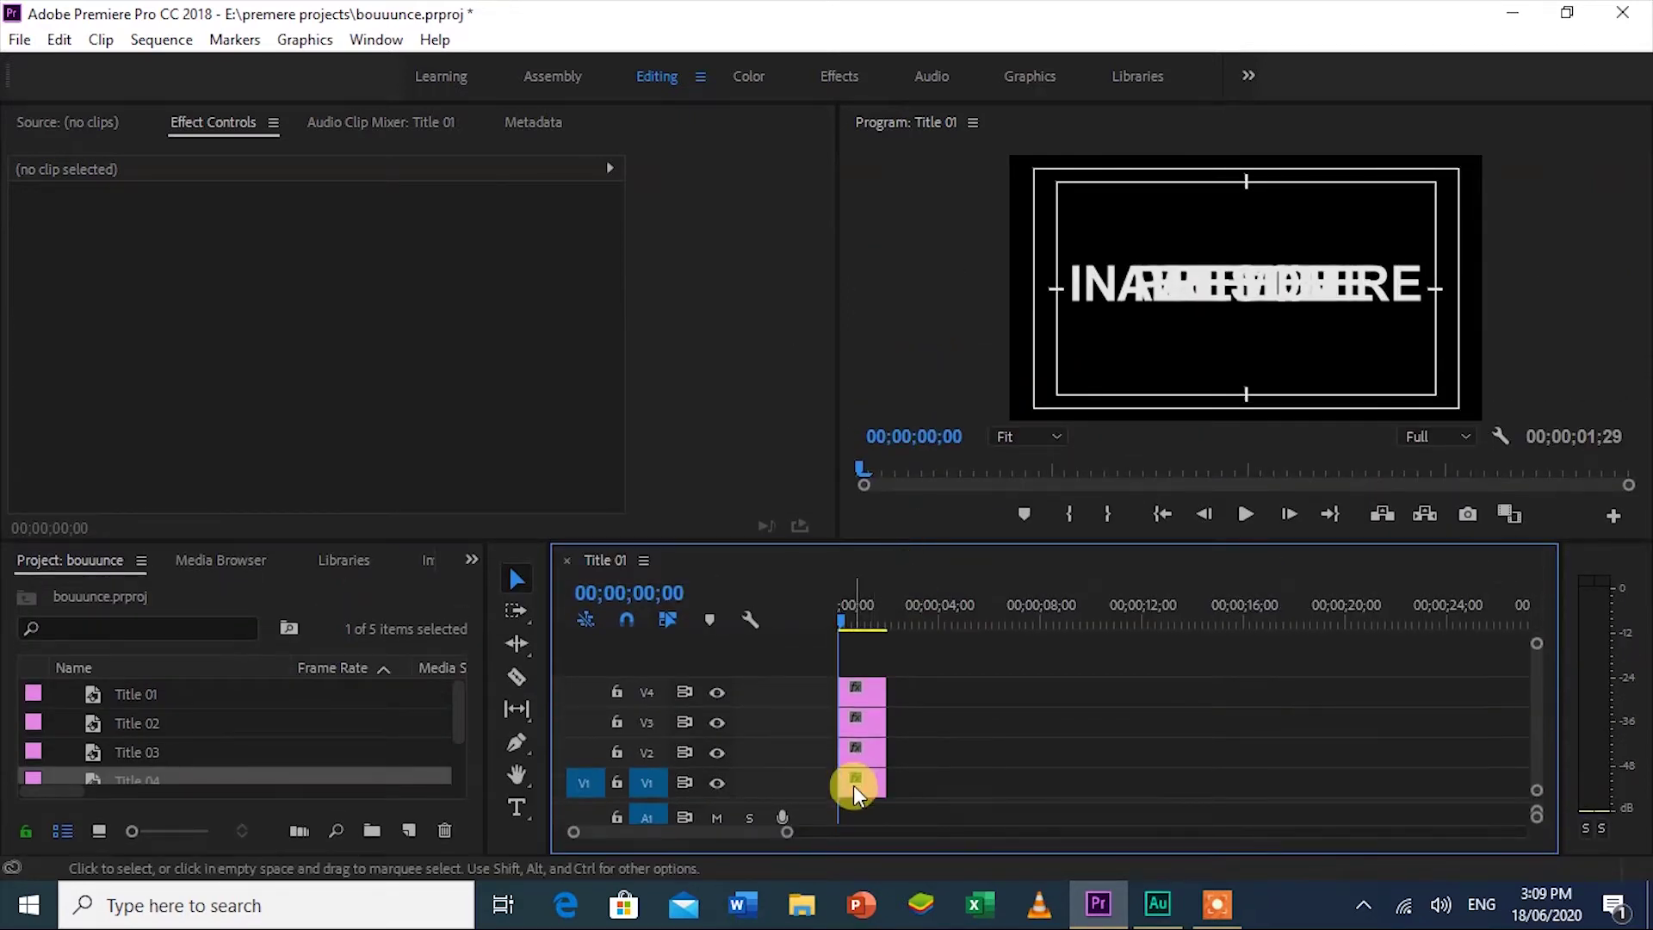
pyautogui.moveTo(862, 746); pyautogui.dragTo(983, 721)
pyautogui.moveTo(865, 690); pyautogui.dragTo(1005, 690)
pyautogui.press('space')
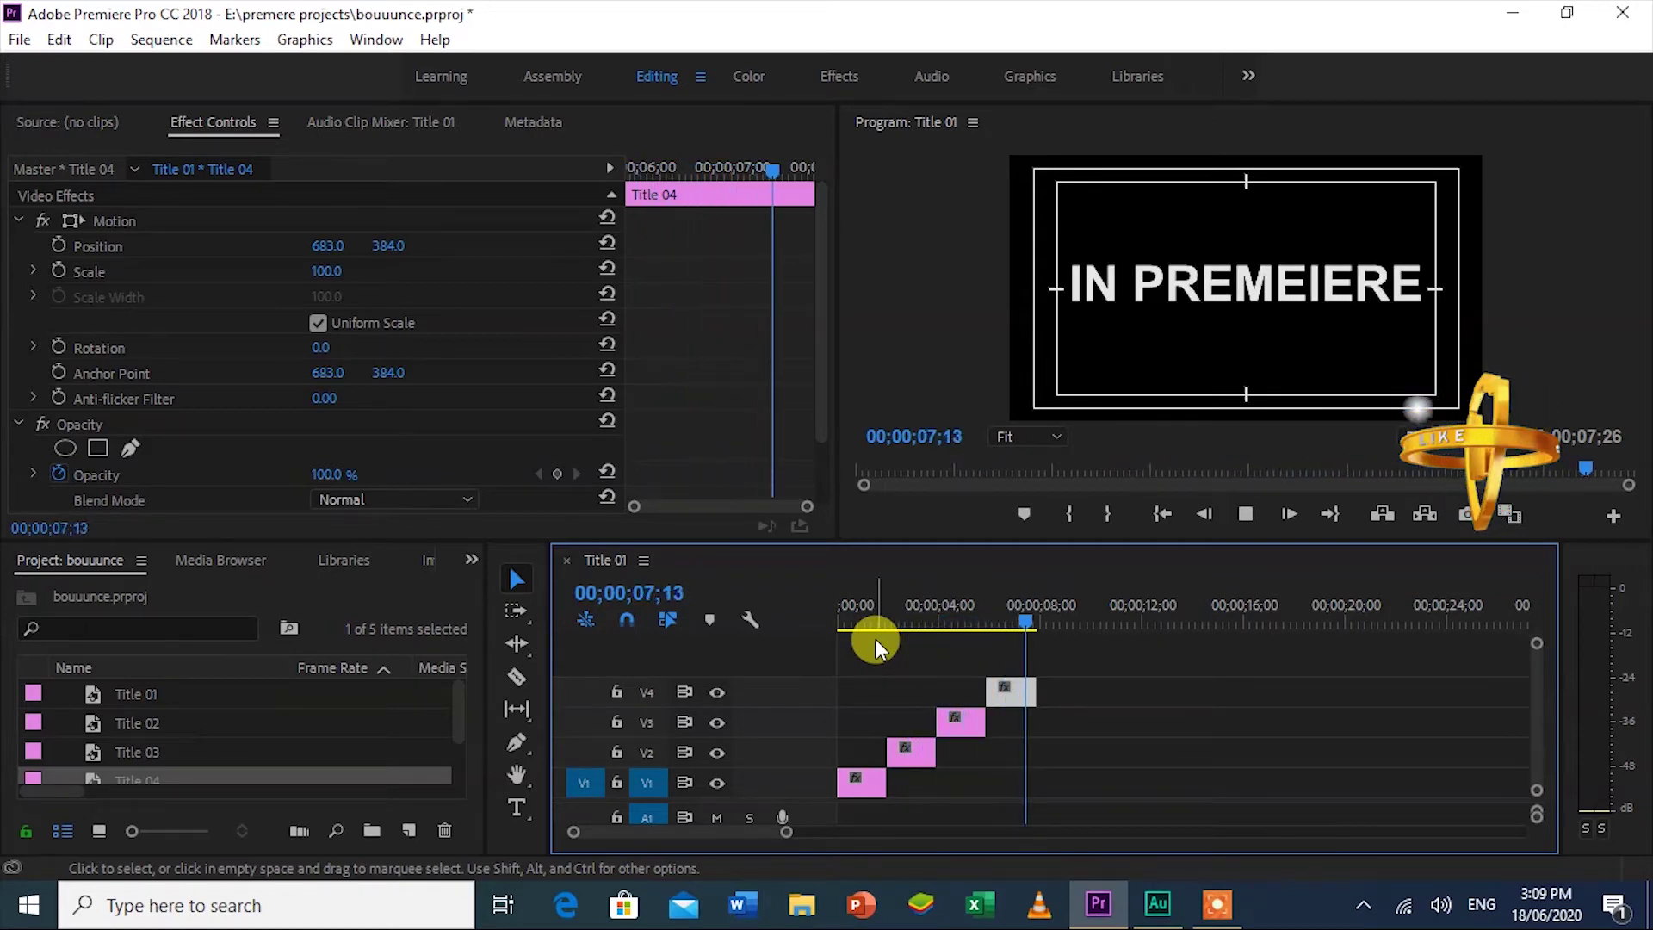
# Step: Enable Scale keyframing on the Title 01 clip with a first keyframe at 00;00;00;00
pyautogui.click(850, 779)
pyautogui.click(1040, 622)
pyautogui.moveTo(1040, 621); pyautogui.dragTo(725, 637)
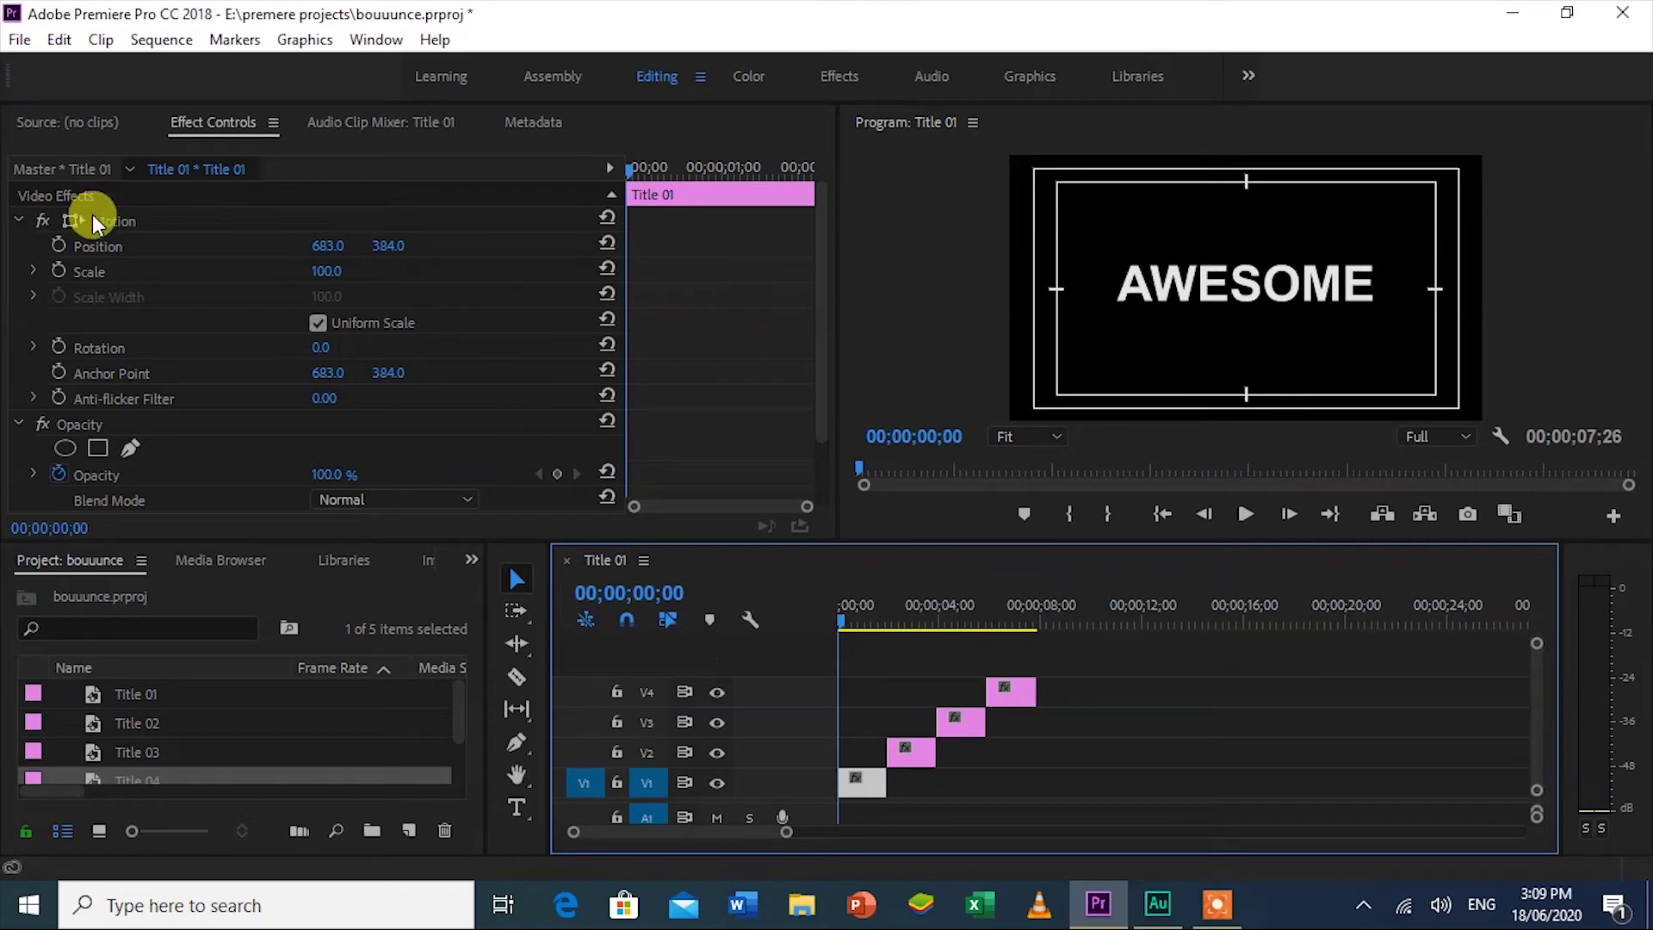
pyautogui.click(56, 271)
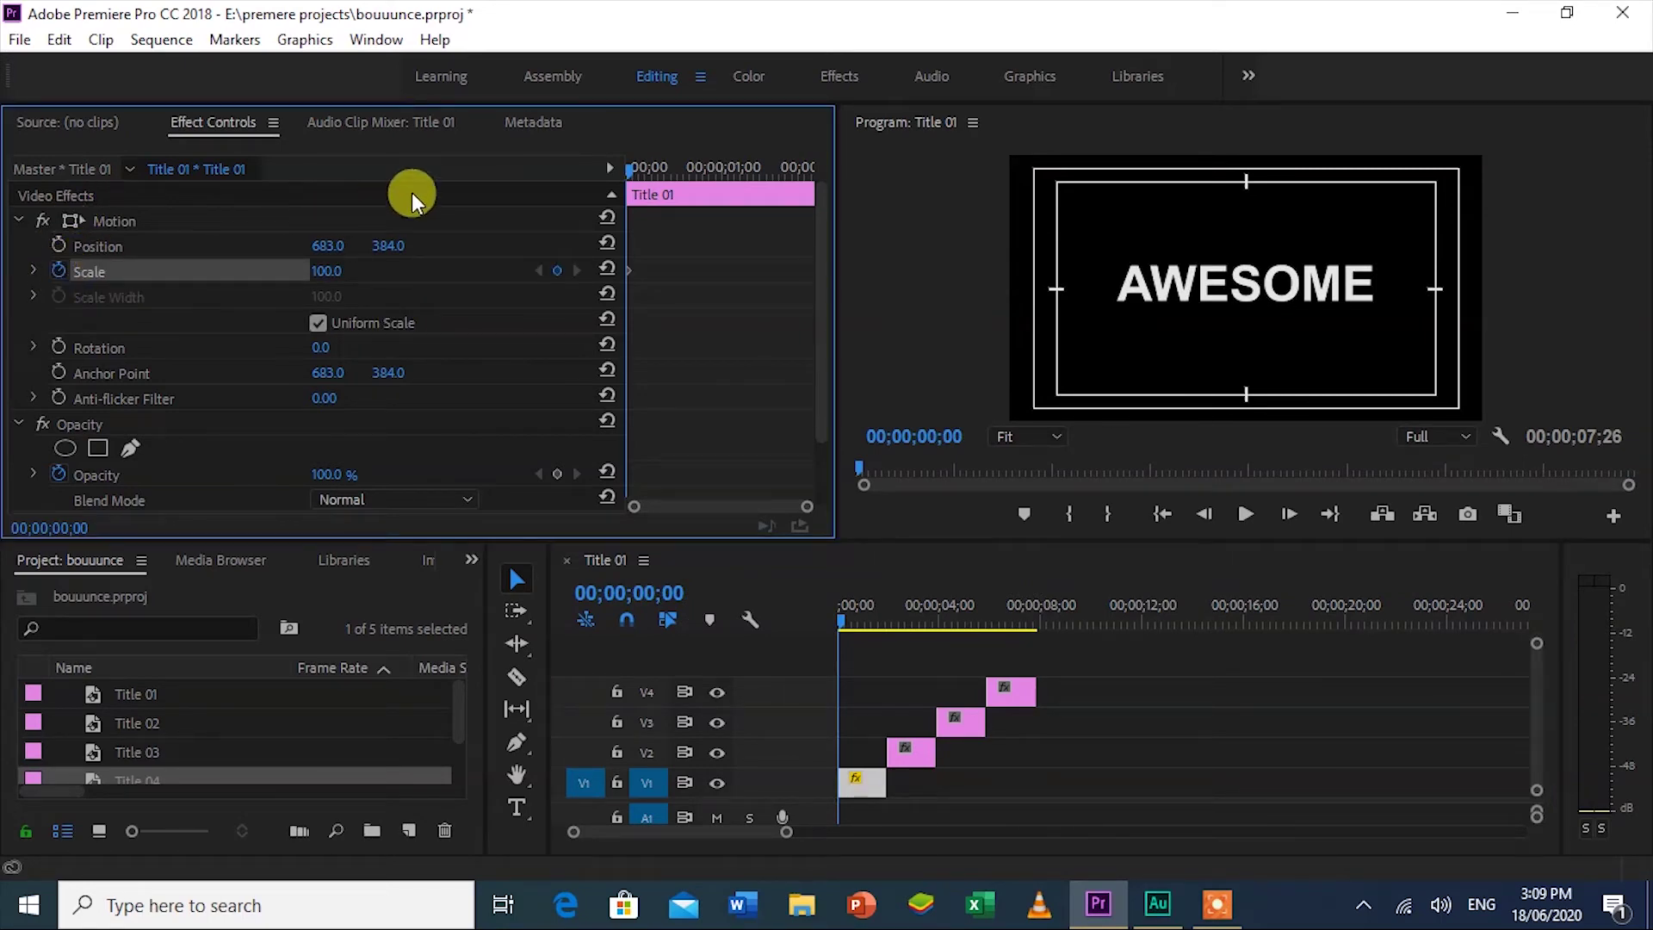
# Step: Add a second Scale keyframe to the Title 01 clip at 00;00;00;07
pyautogui.press('Right')
pyautogui.press('Right')
pyautogui.press('Right')
pyautogui.press('Right')
pyautogui.press('Right')
pyautogui.press('Right')
pyautogui.press('Right')
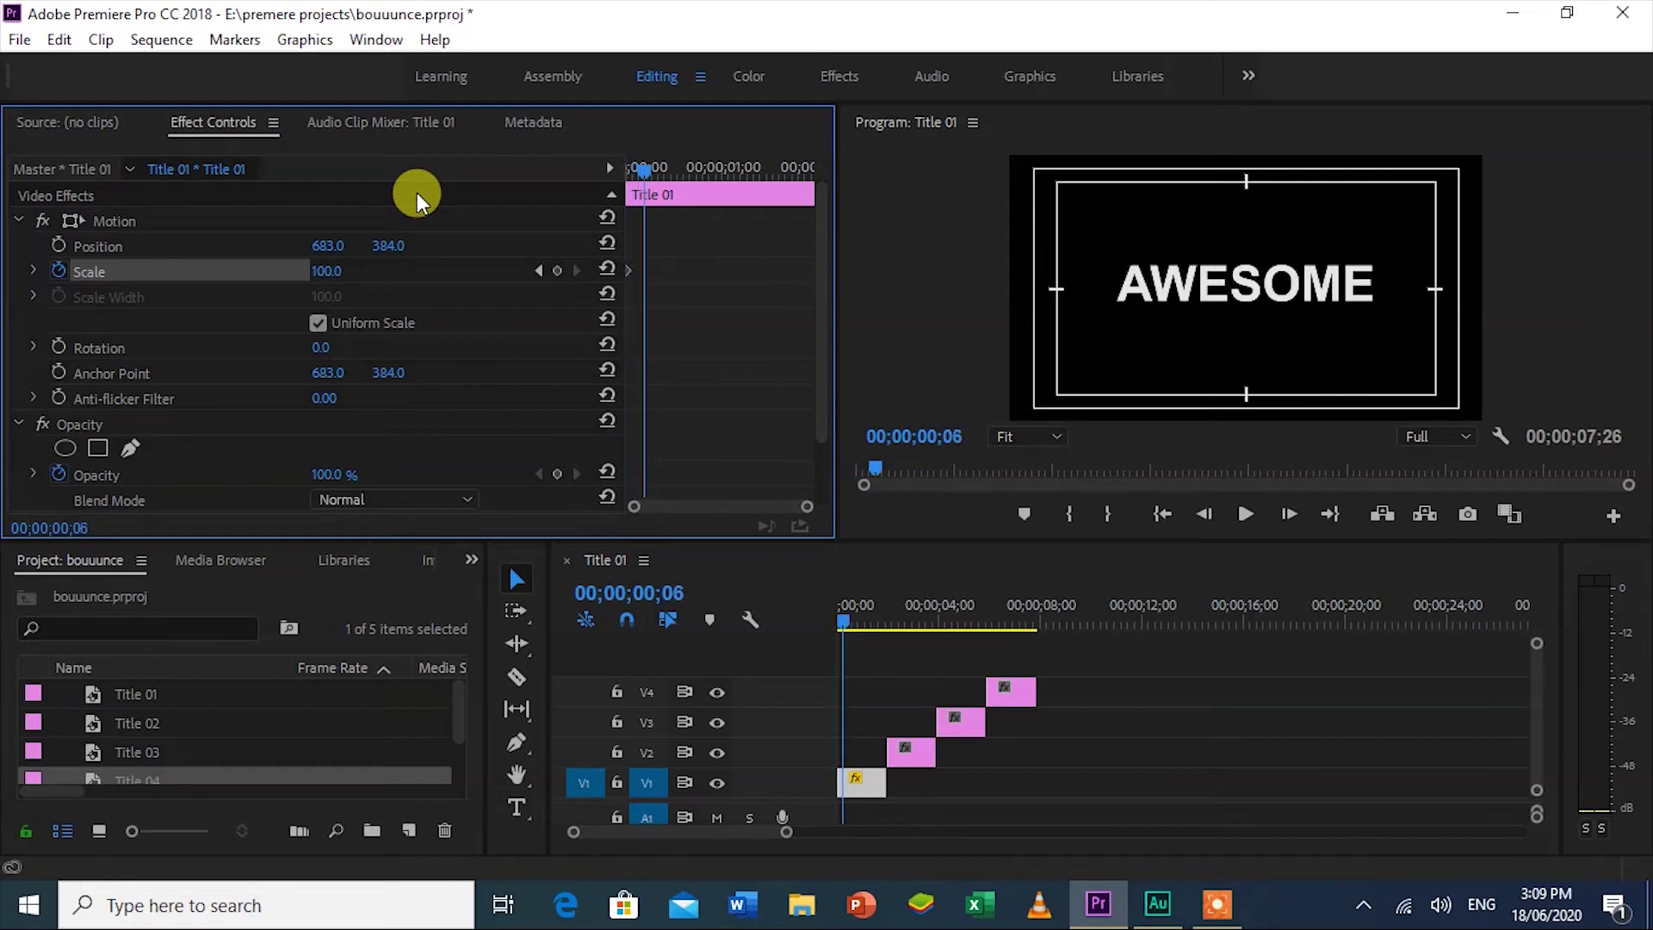
pyautogui.click(557, 270)
# Step: Add a third Scale keyframe to the Title 01 clip at 00;00;00;11
pyautogui.press('Right')
pyautogui.press('Right')
pyautogui.press('Right')
pyautogui.press('Right')
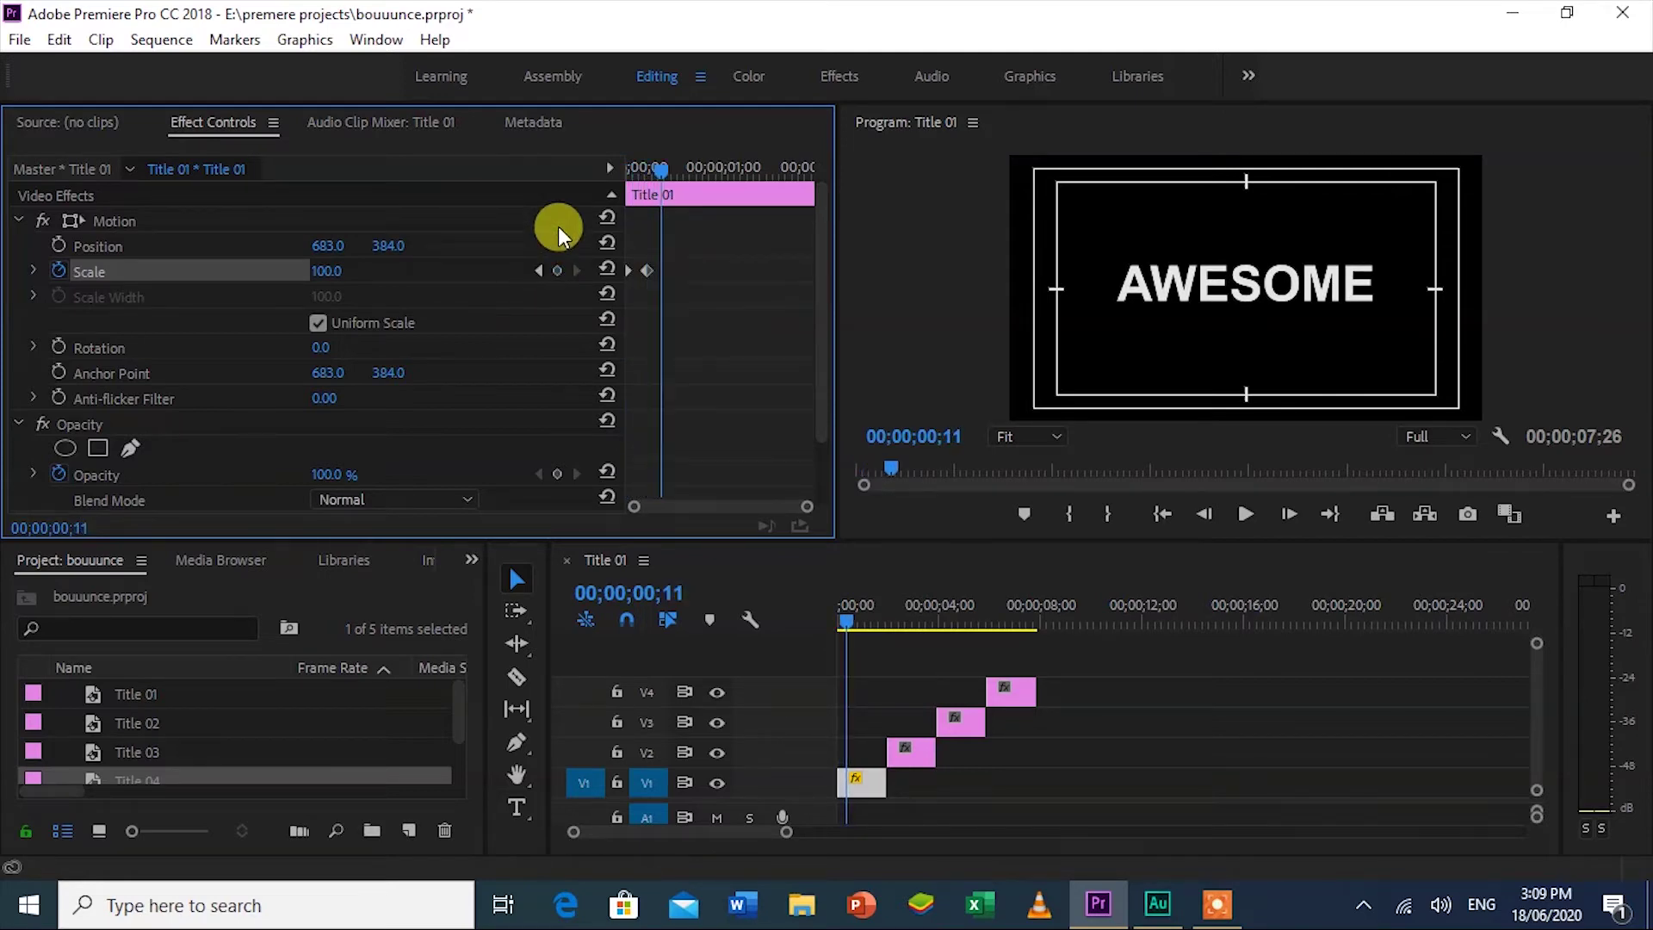
pyautogui.click(557, 270)
# Step: Set the Scale of Title 01's middle keyframe to 95
pyautogui.click(539, 270)
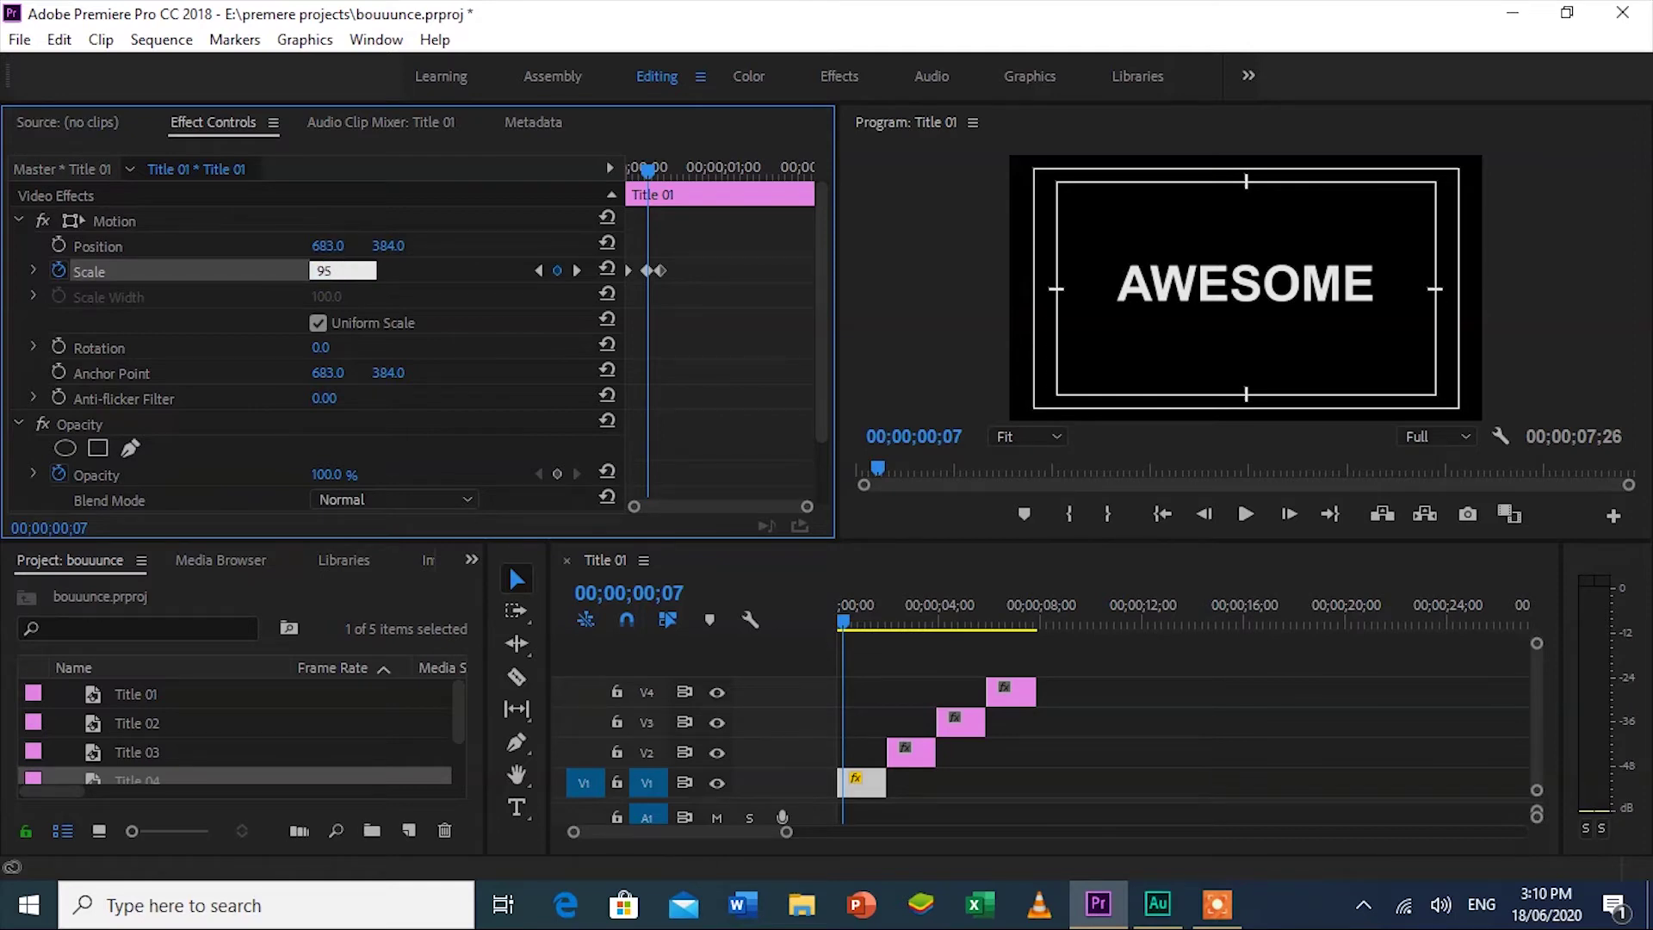
pyautogui.write('95')
pyautogui.press('Return')
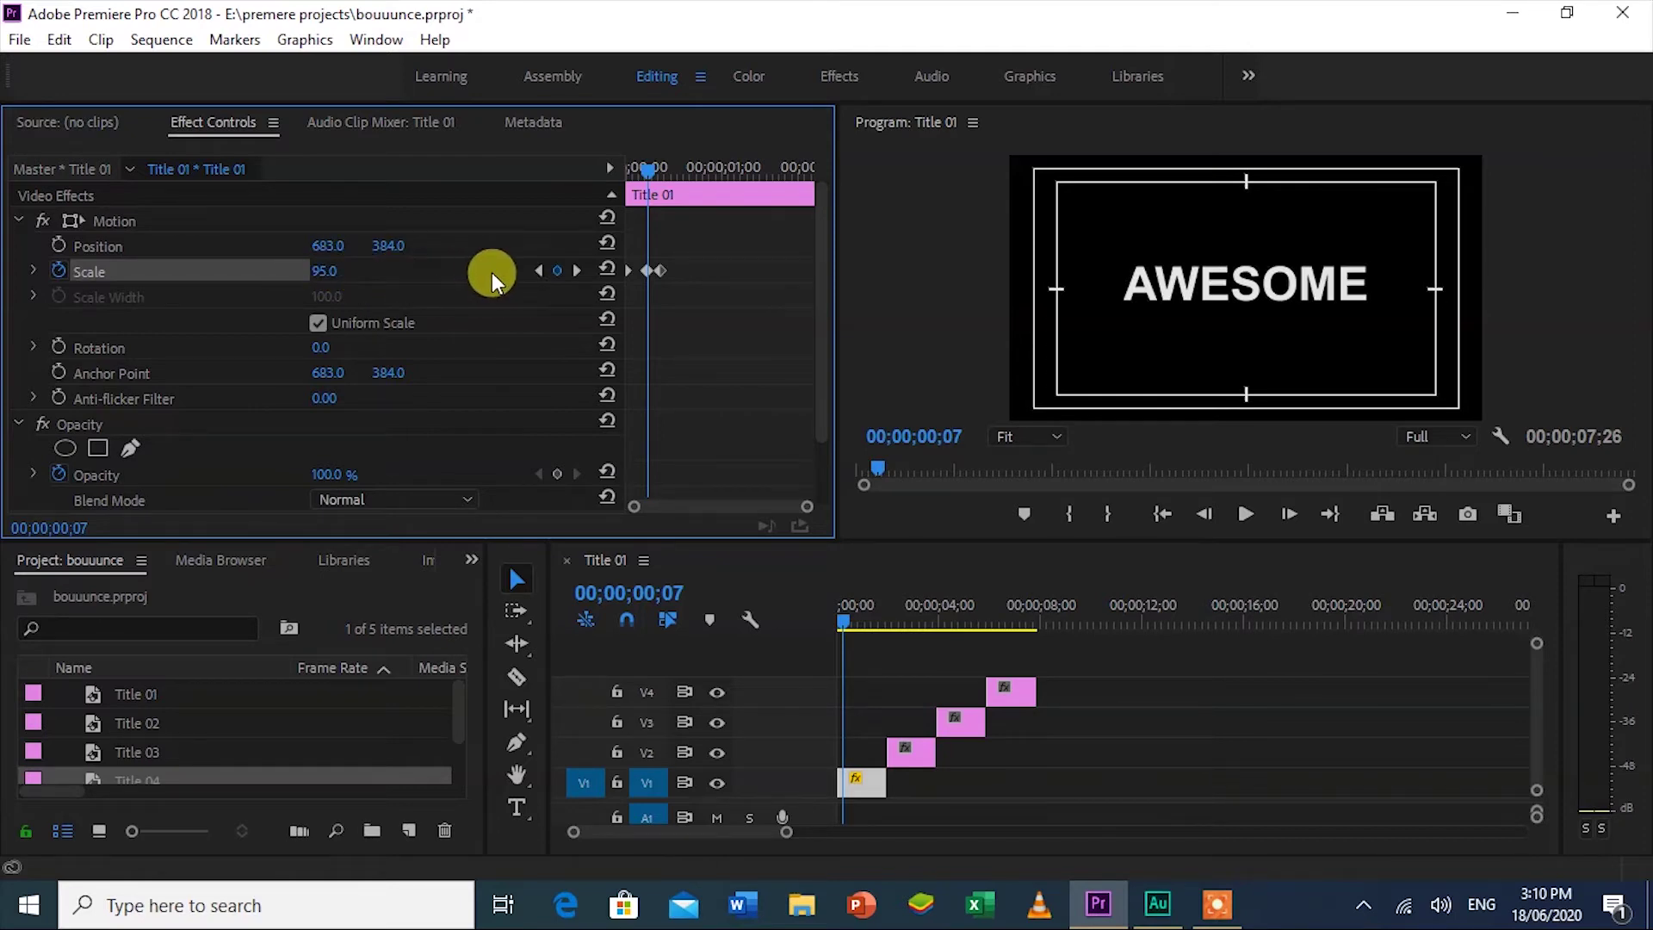
# Step: Raise the Scale of Title 01's first keyframe to 1176 and preview the animation
pyautogui.click(537, 271)
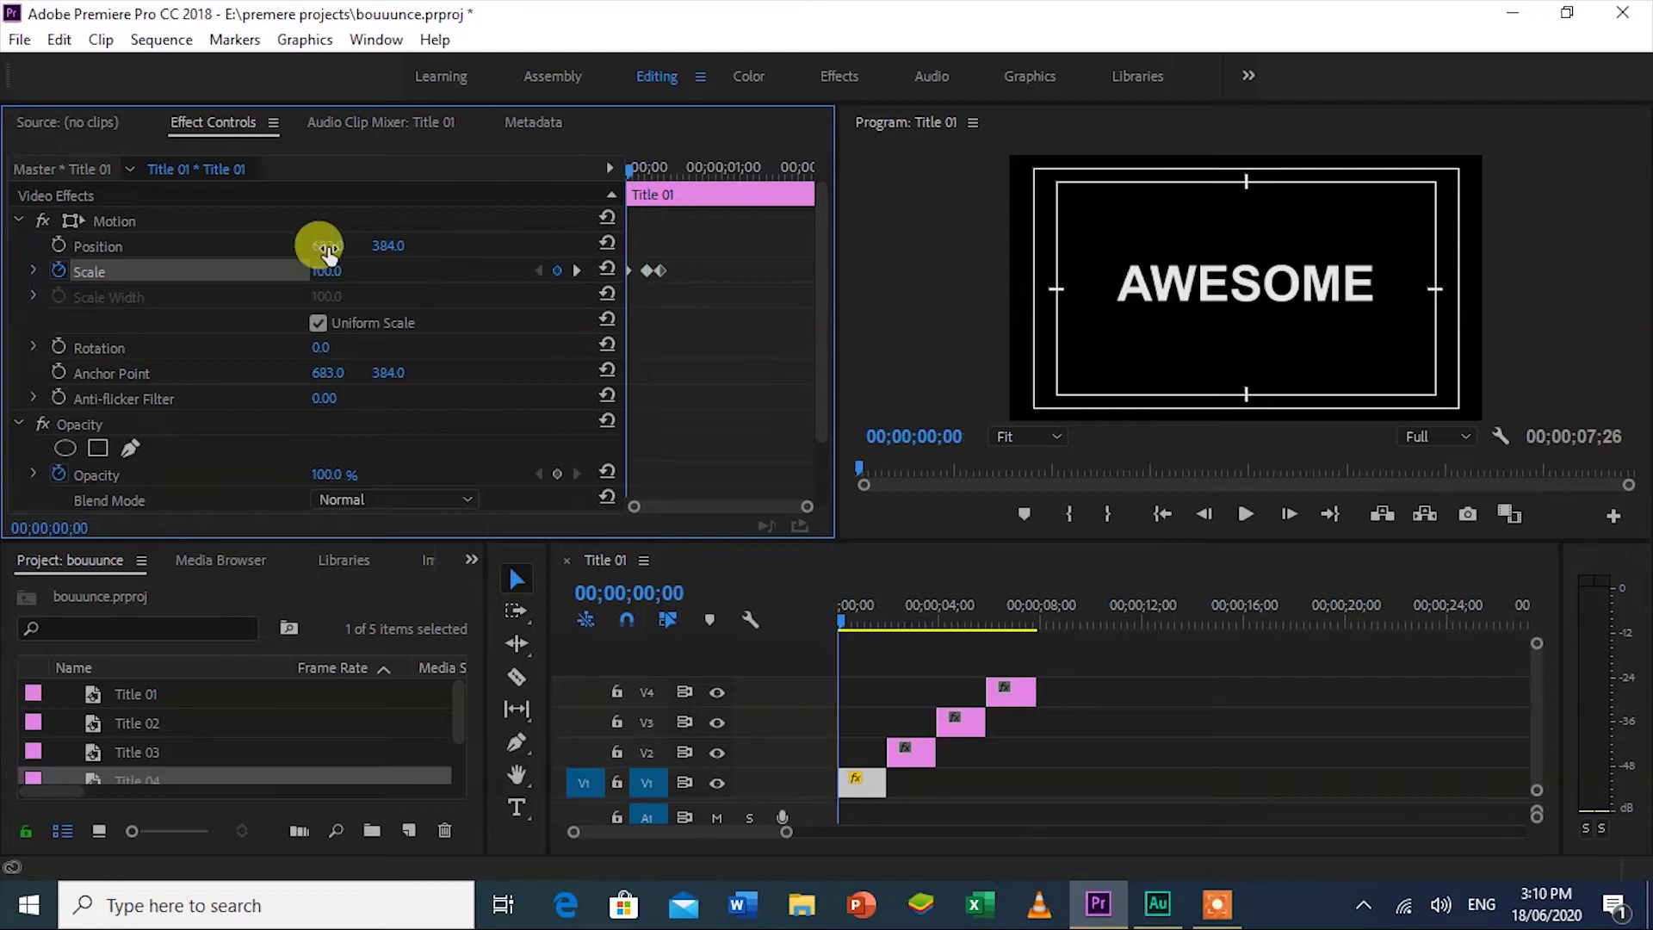
pyautogui.moveTo(328, 277)
pyautogui.mouseDown()
pyautogui.moveTo(324, 258)
pyautogui.moveTo(325, 288)
pyautogui.mouseUp()
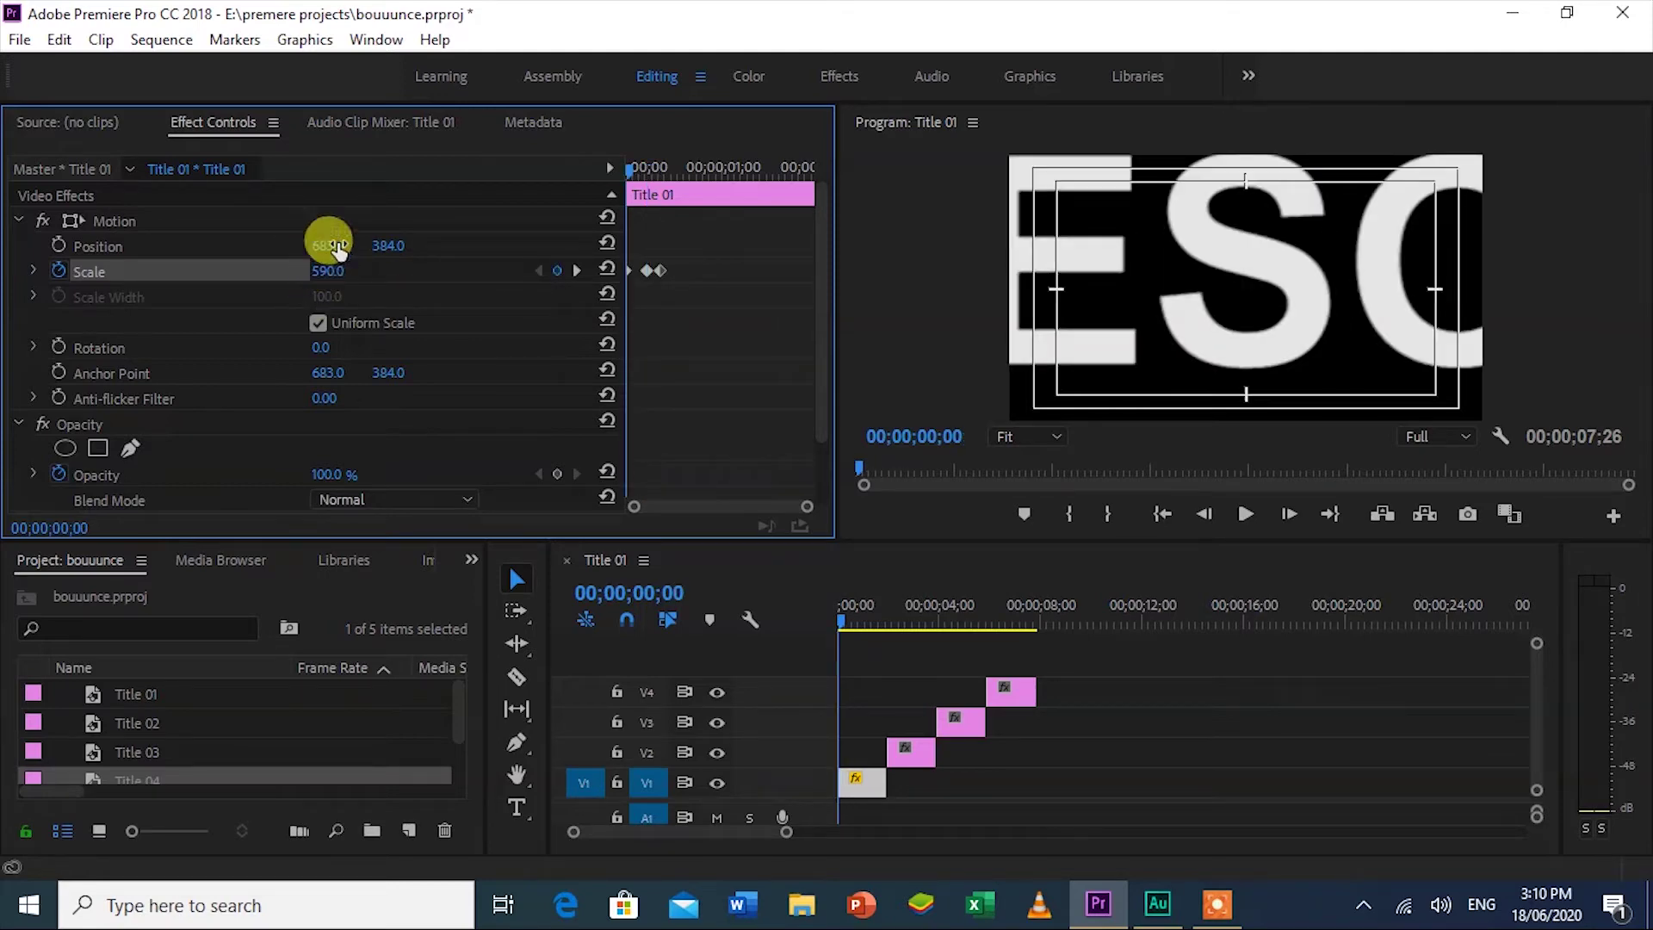
pyautogui.moveTo(332, 274)
pyautogui.mouseDown()
pyautogui.moveTo(311, 293)
pyautogui.moveTo(330, 273)
pyautogui.mouseUp()
pyautogui.press('space')
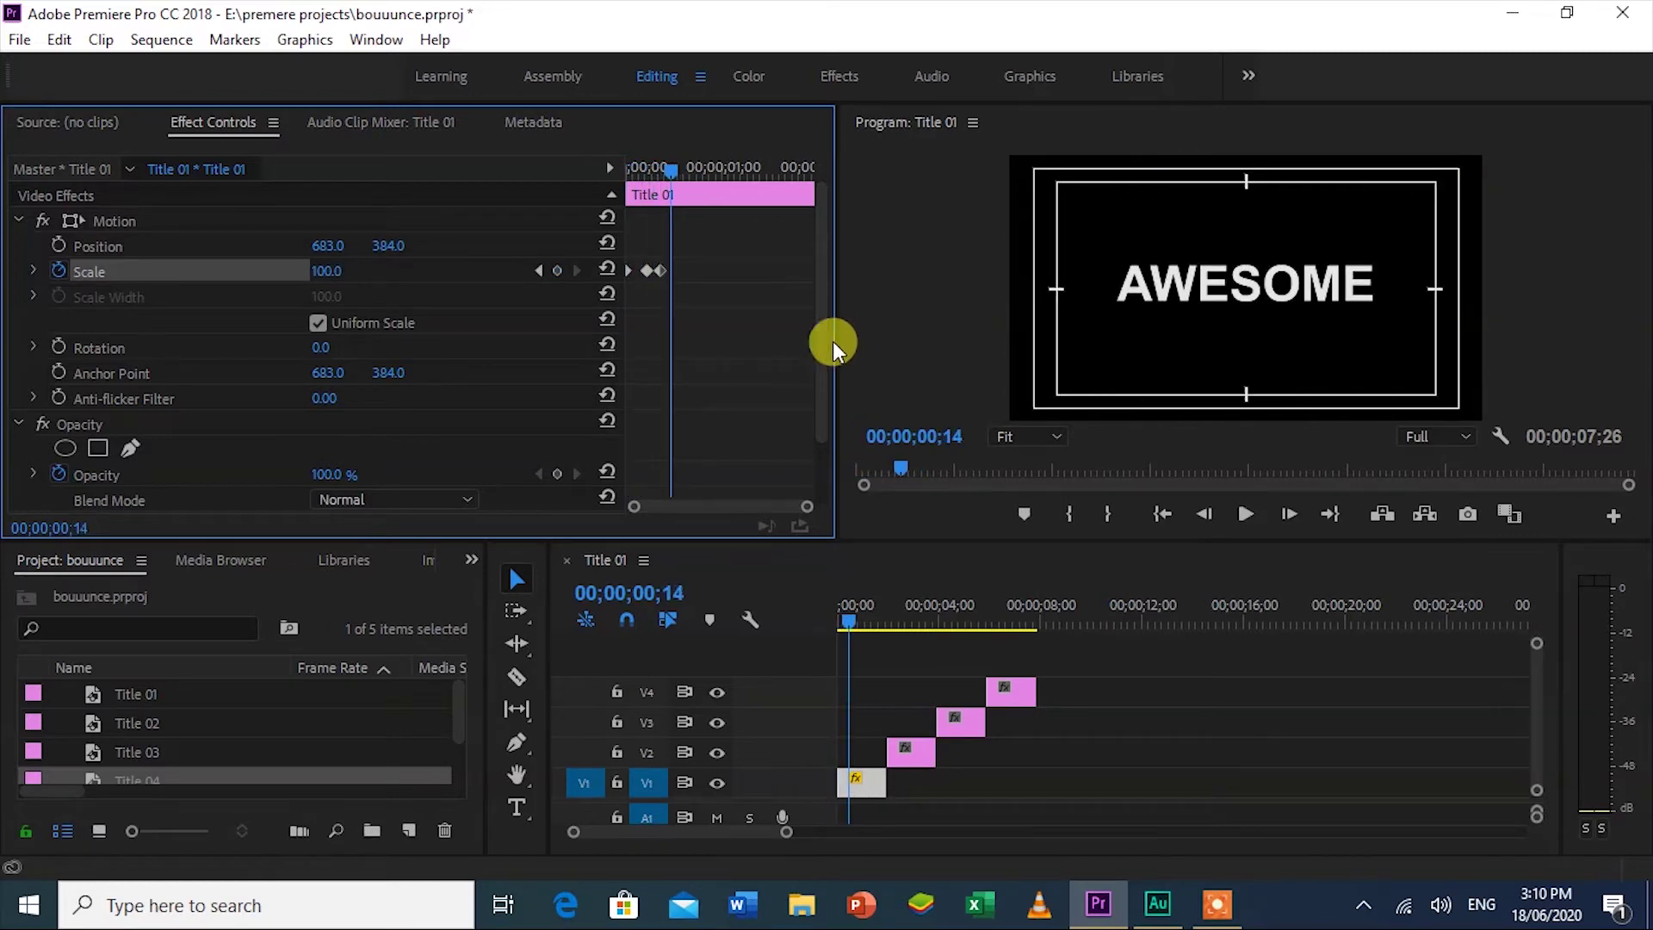
# Step: Copy all three Scale keyframes from Title 01 and paste them at the start of the Title 02 clip
pyautogui.moveTo(699, 236); pyautogui.dragTo(529, 342)
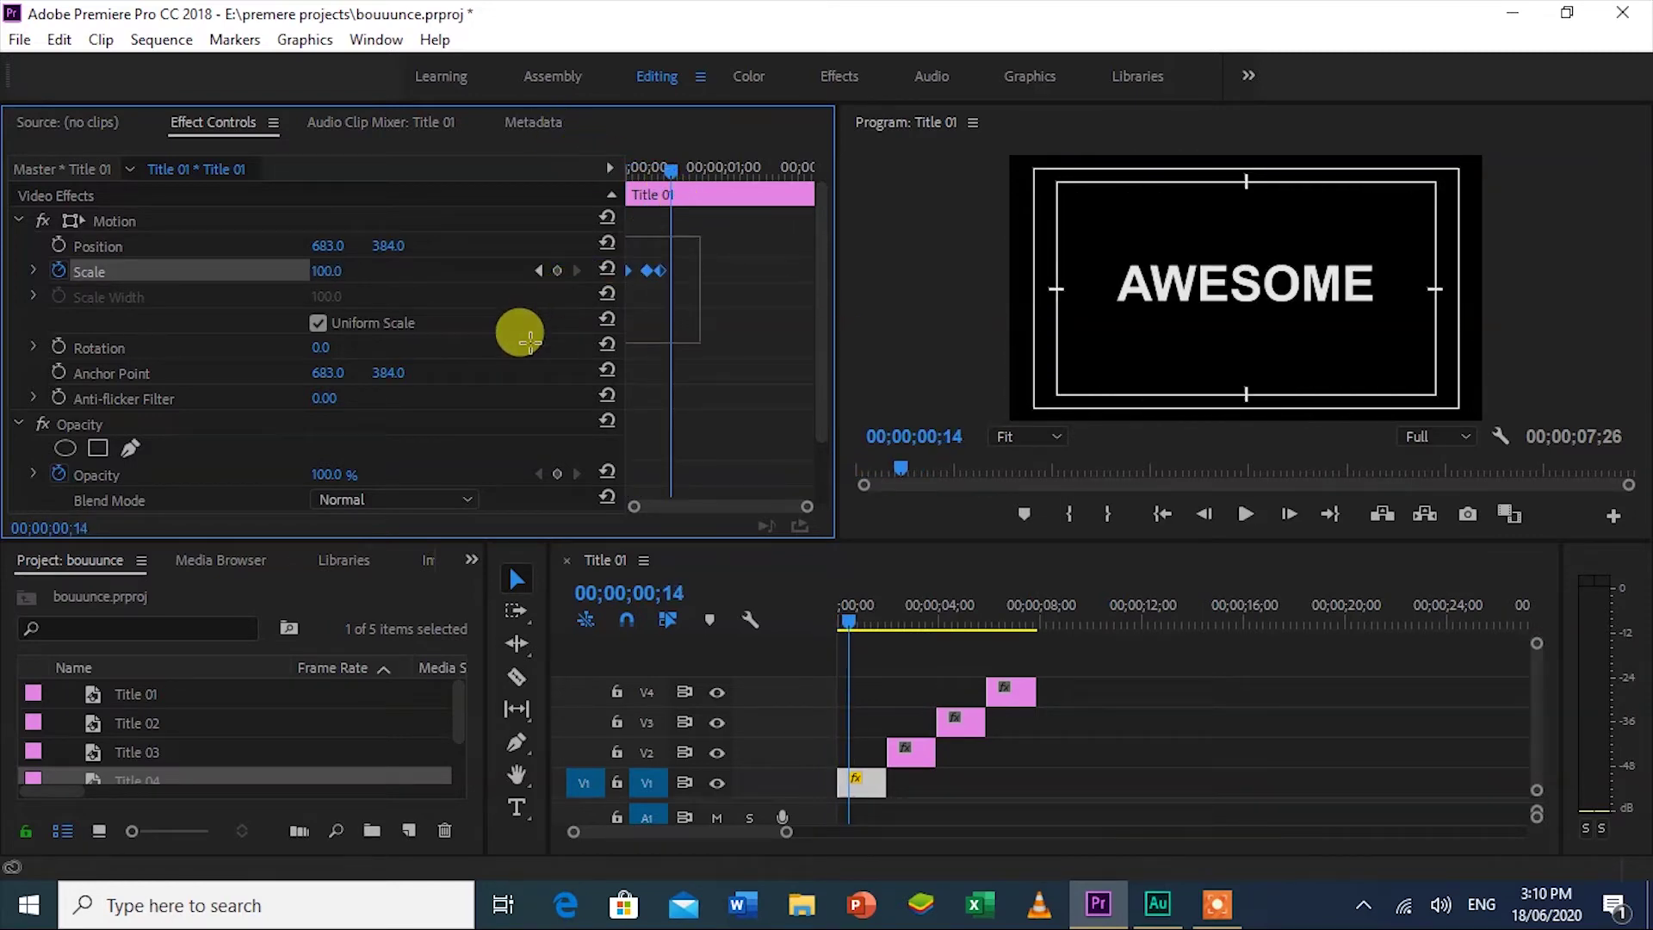
pyautogui.rightClick(648, 271)
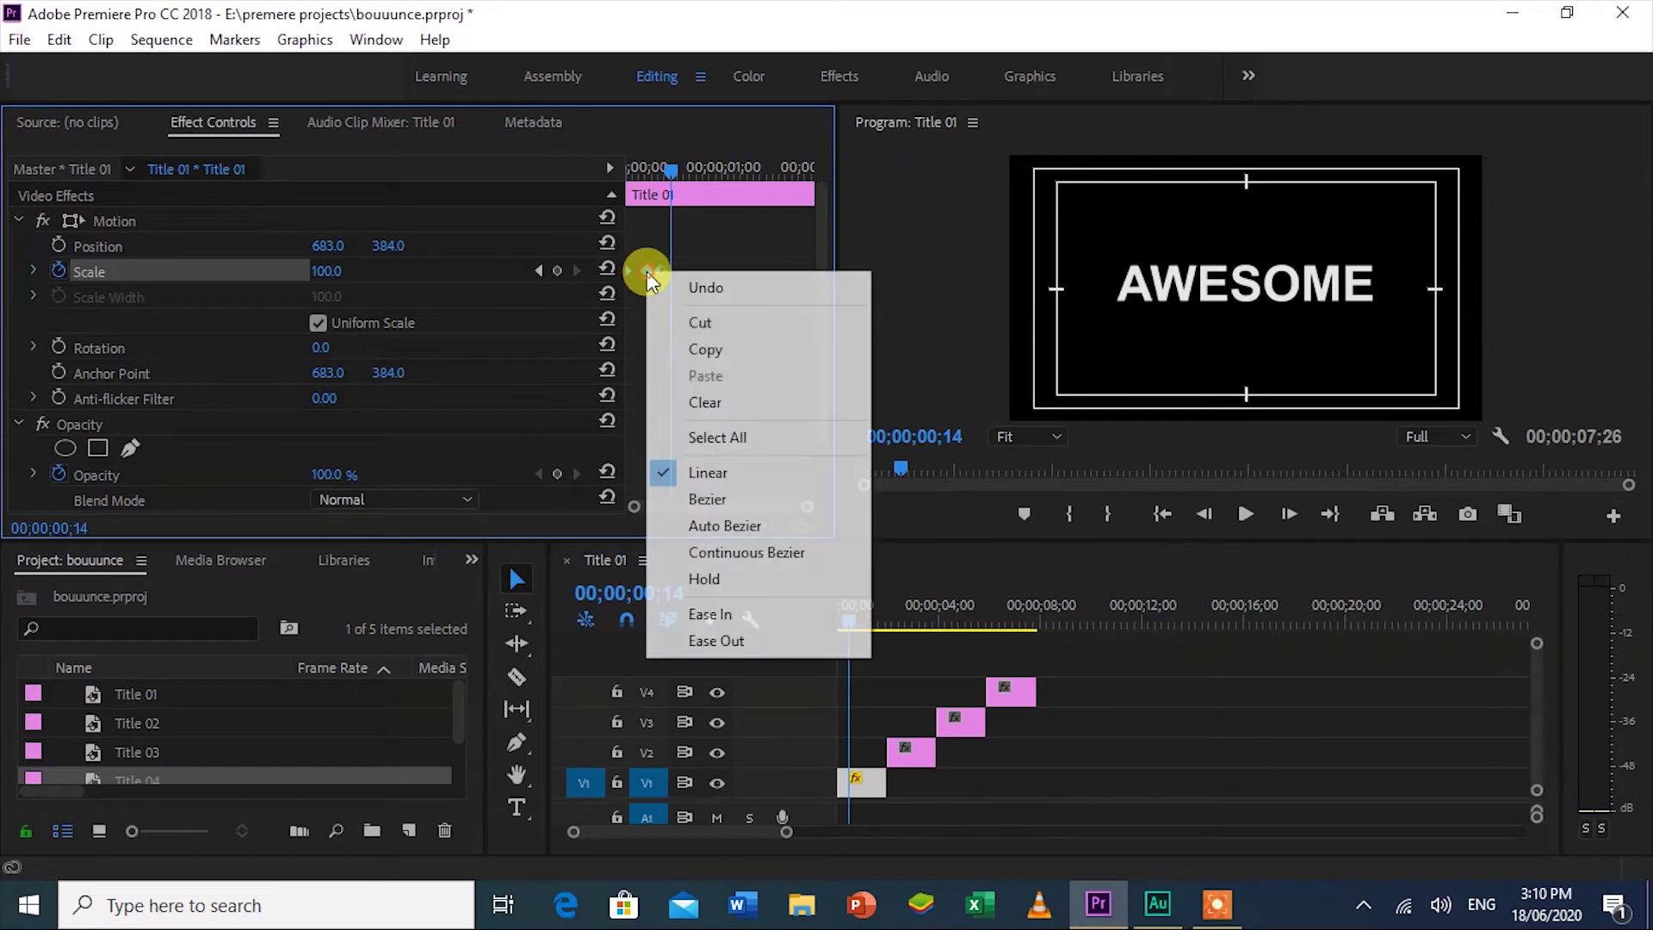
pyautogui.click(675, 349)
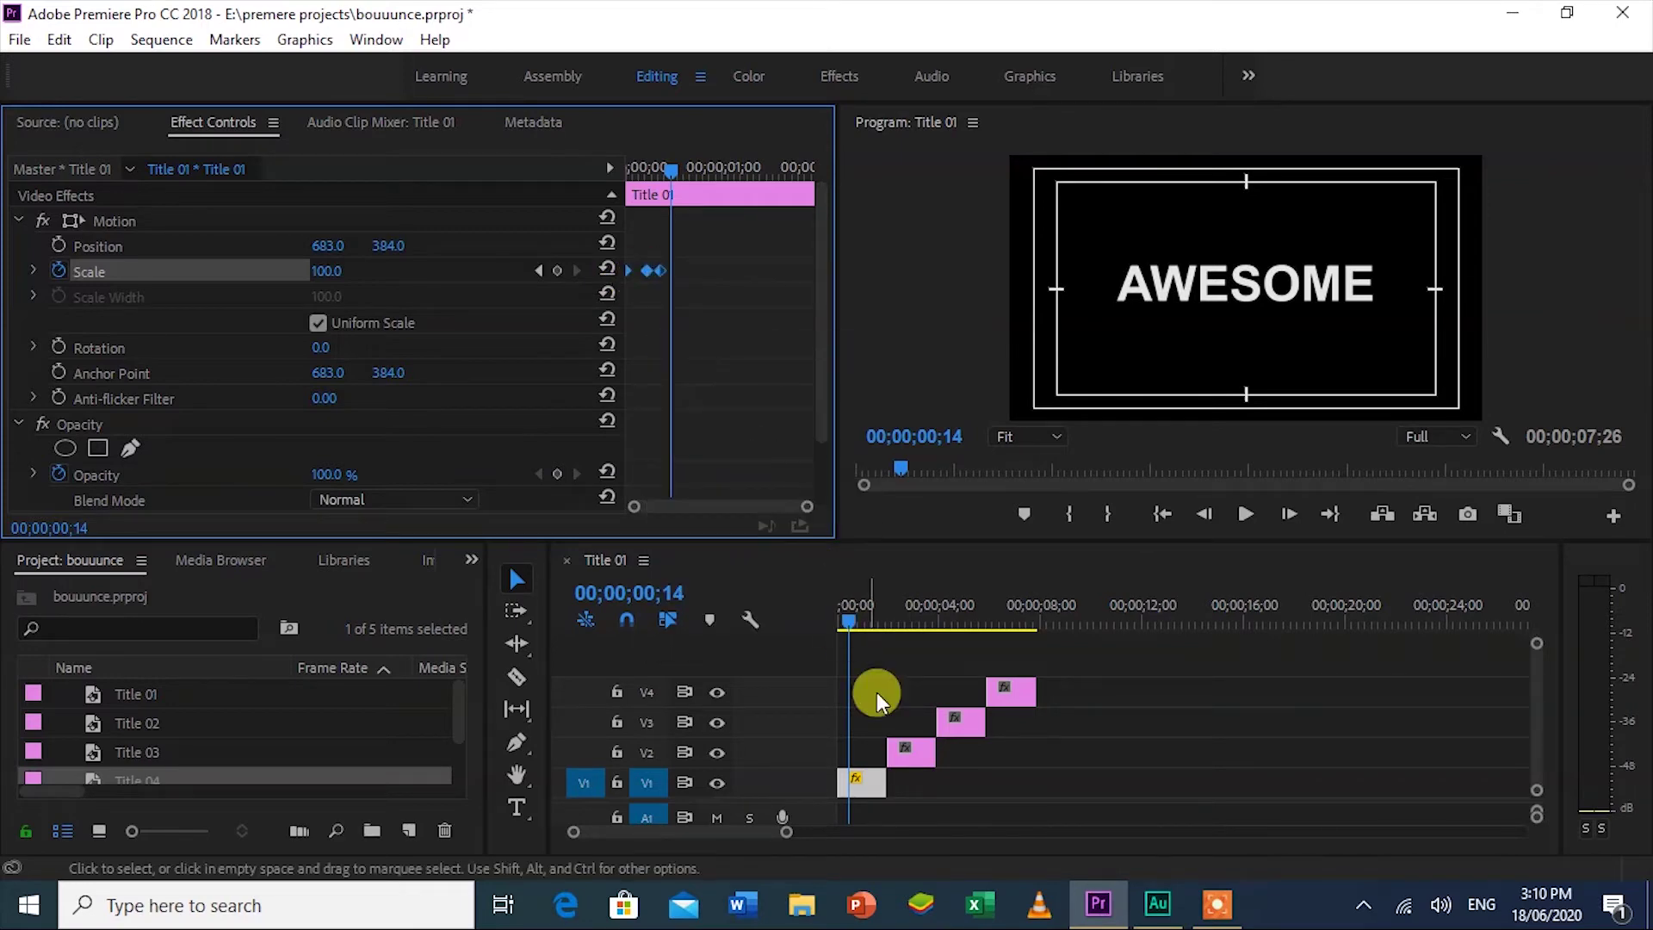
pyautogui.click(916, 748)
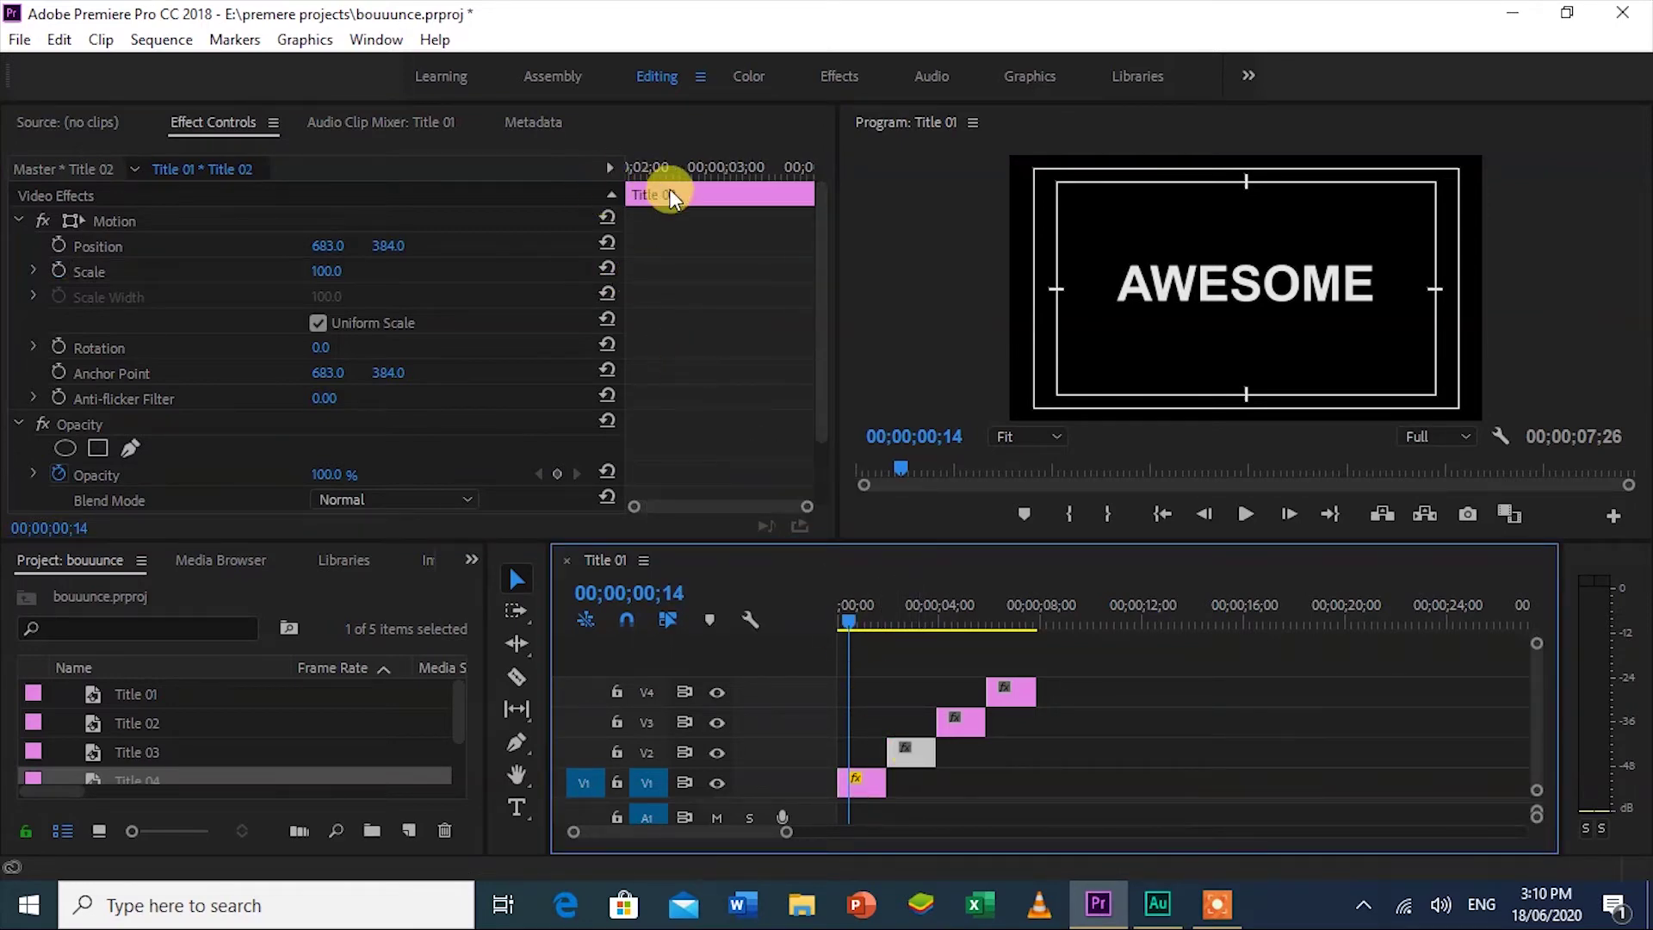
pyautogui.press('space')
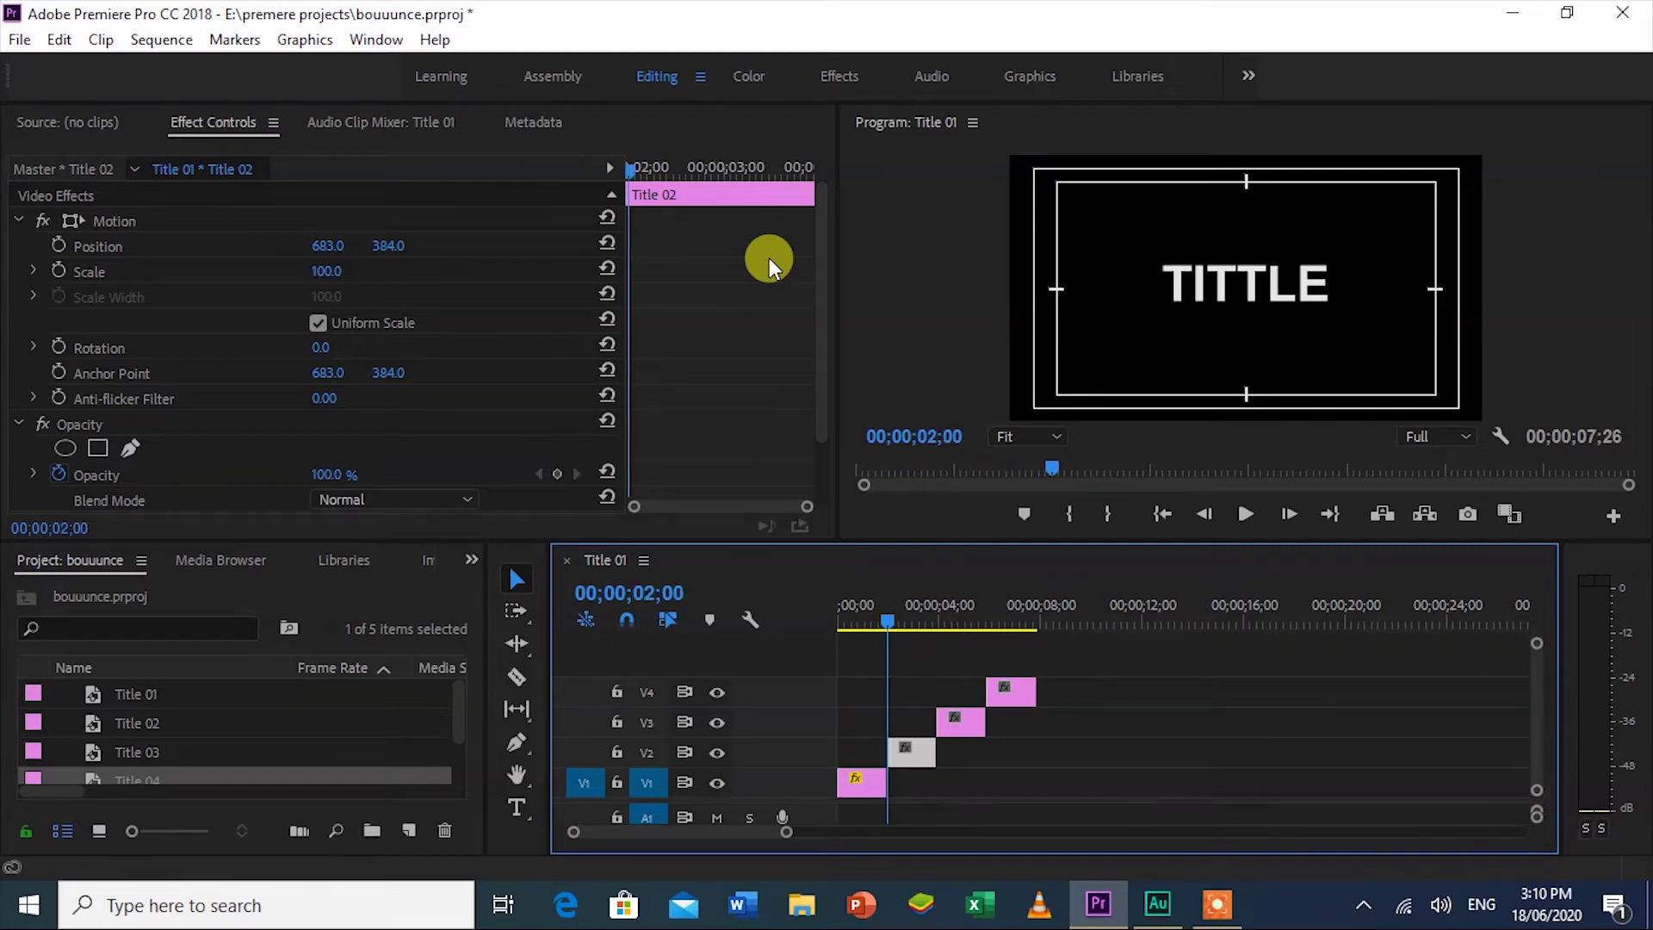
pyautogui.rightClick(768, 257)
pyautogui.click(813, 363)
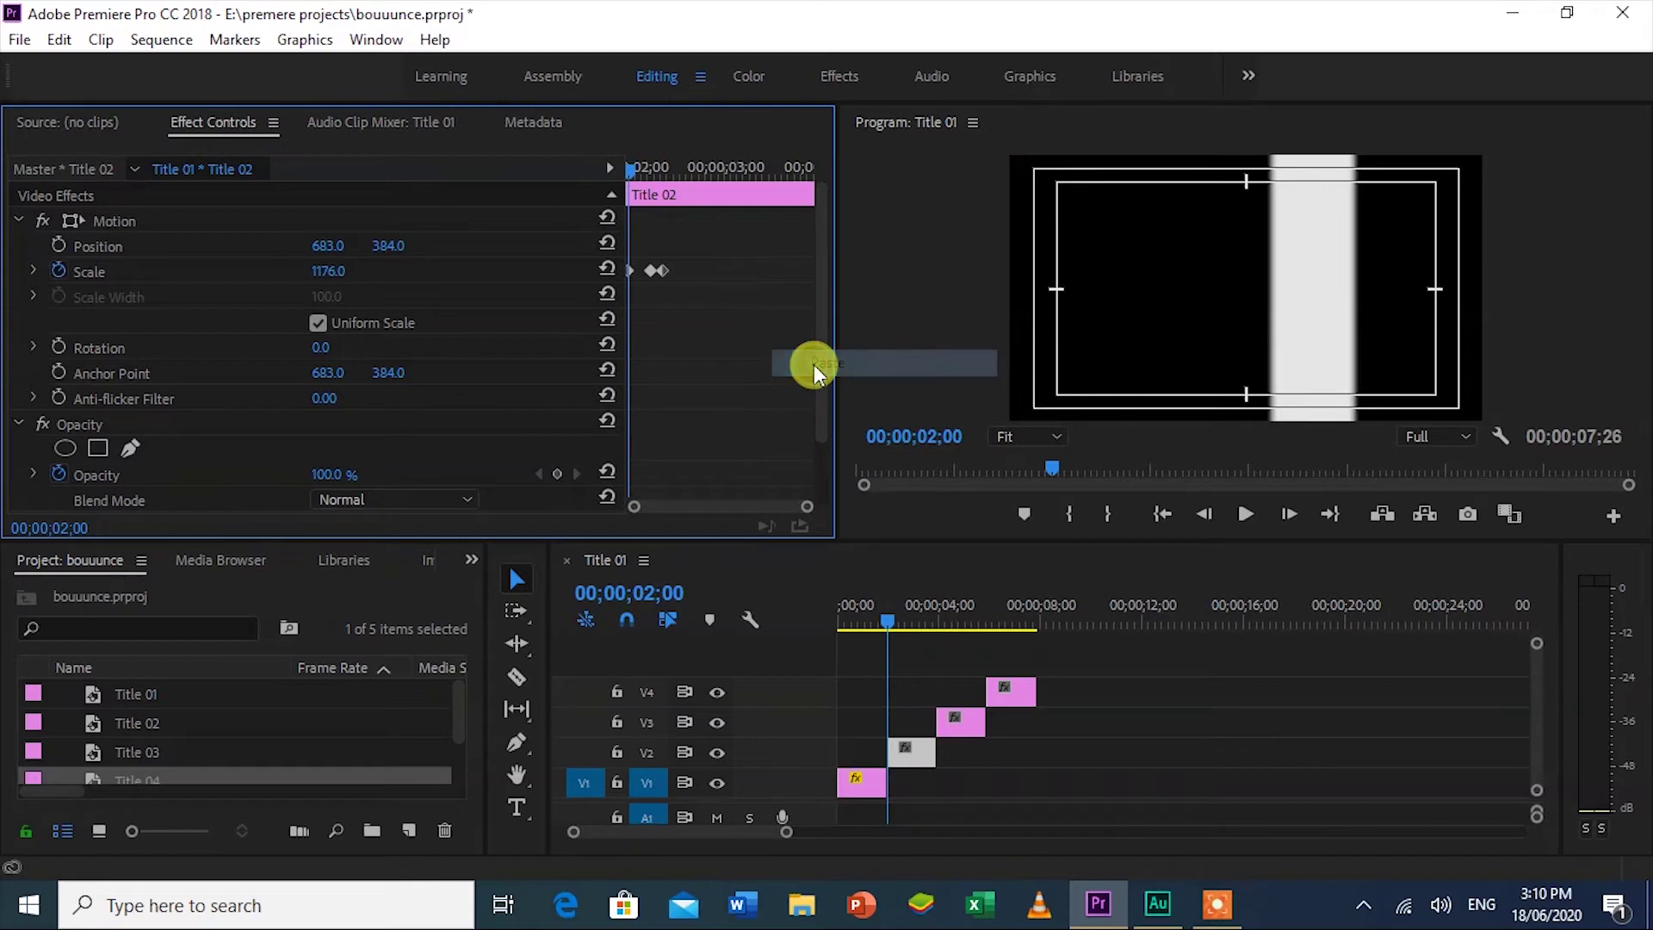
# Step: Paste the copied Scale keyframes onto the Title 03 clip with the playhead at the clip's start
pyautogui.click(954, 718)
pyautogui.rightClick(708, 365)
pyautogui.click(730, 467)
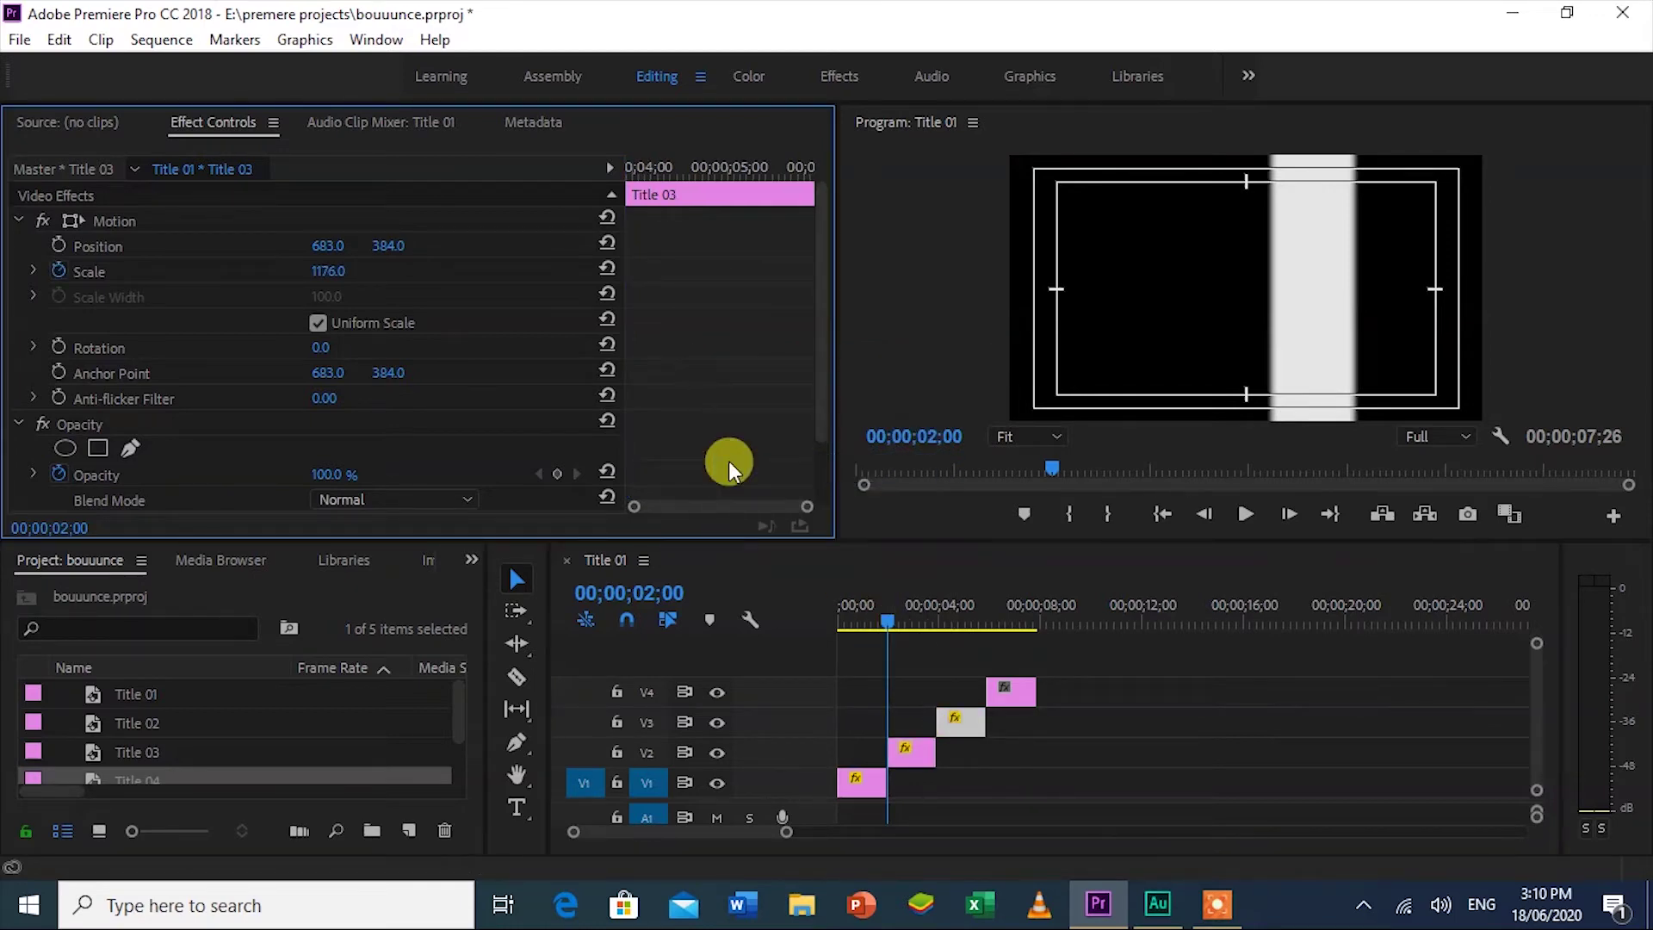
pyautogui.moveTo(885, 618); pyautogui.dragTo(938, 616)
pyautogui.rightClick(731, 306)
pyautogui.click(790, 410)
# Step: Paste the copied Scale keyframes at the start of the Title 04 clip and play the sequence from the beginning
pyautogui.click(1015, 692)
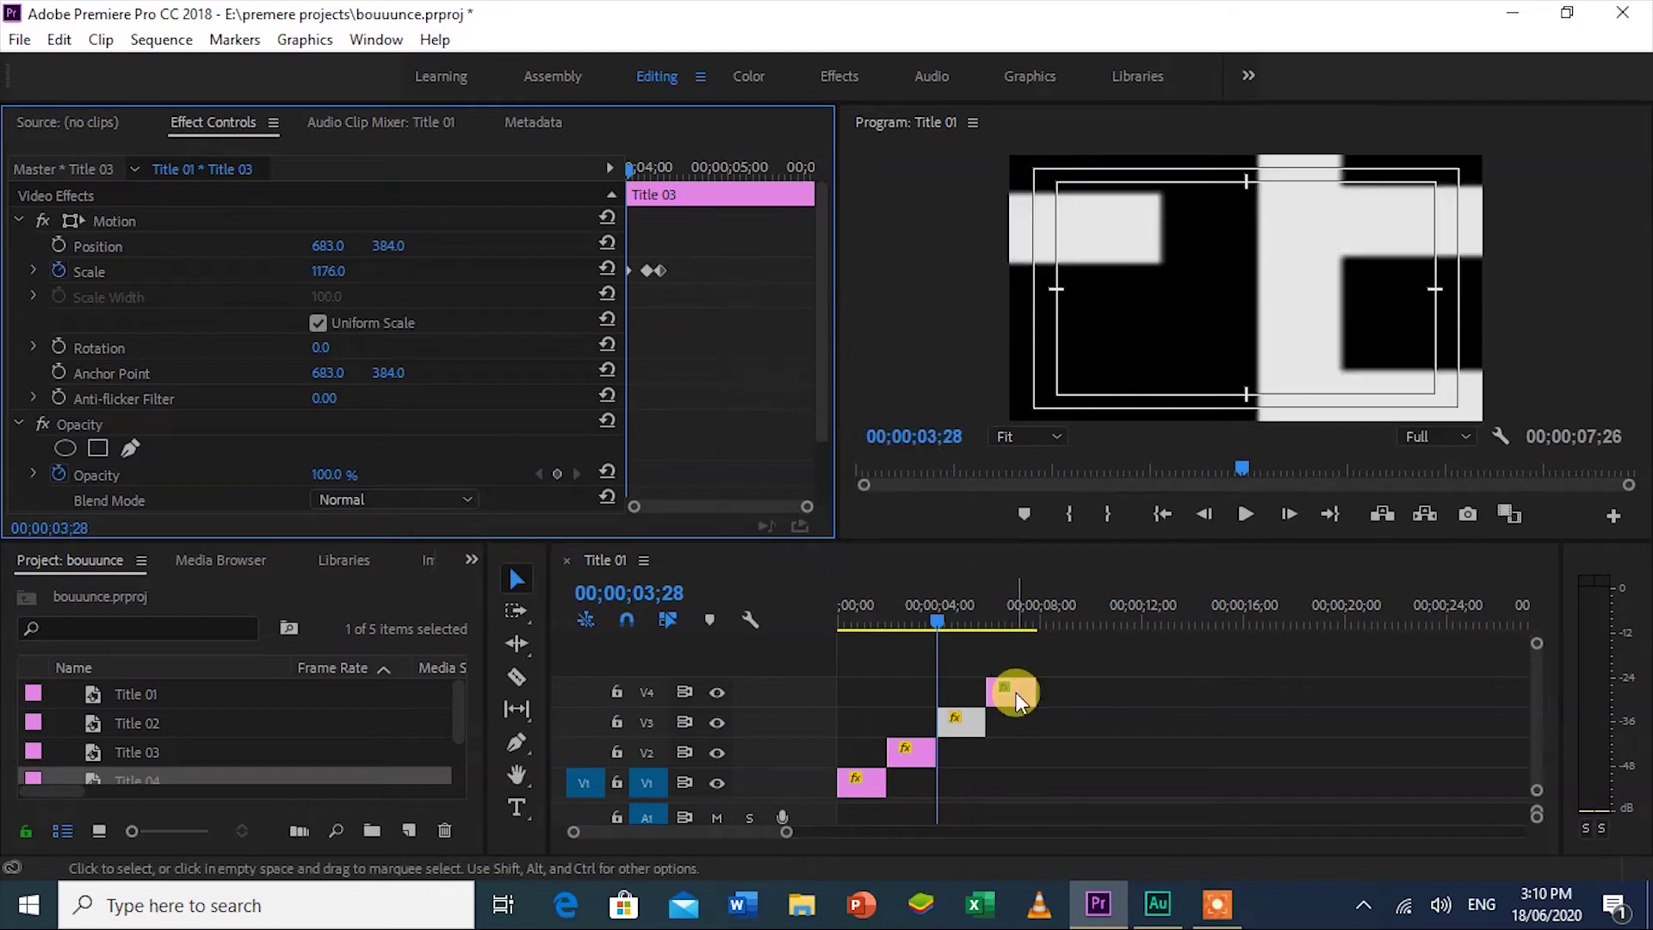
pyautogui.moveTo(948, 622); pyautogui.dragTo(986, 621)
pyautogui.rightClick(745, 366)
pyautogui.click(785, 467)
pyautogui.press('Return')
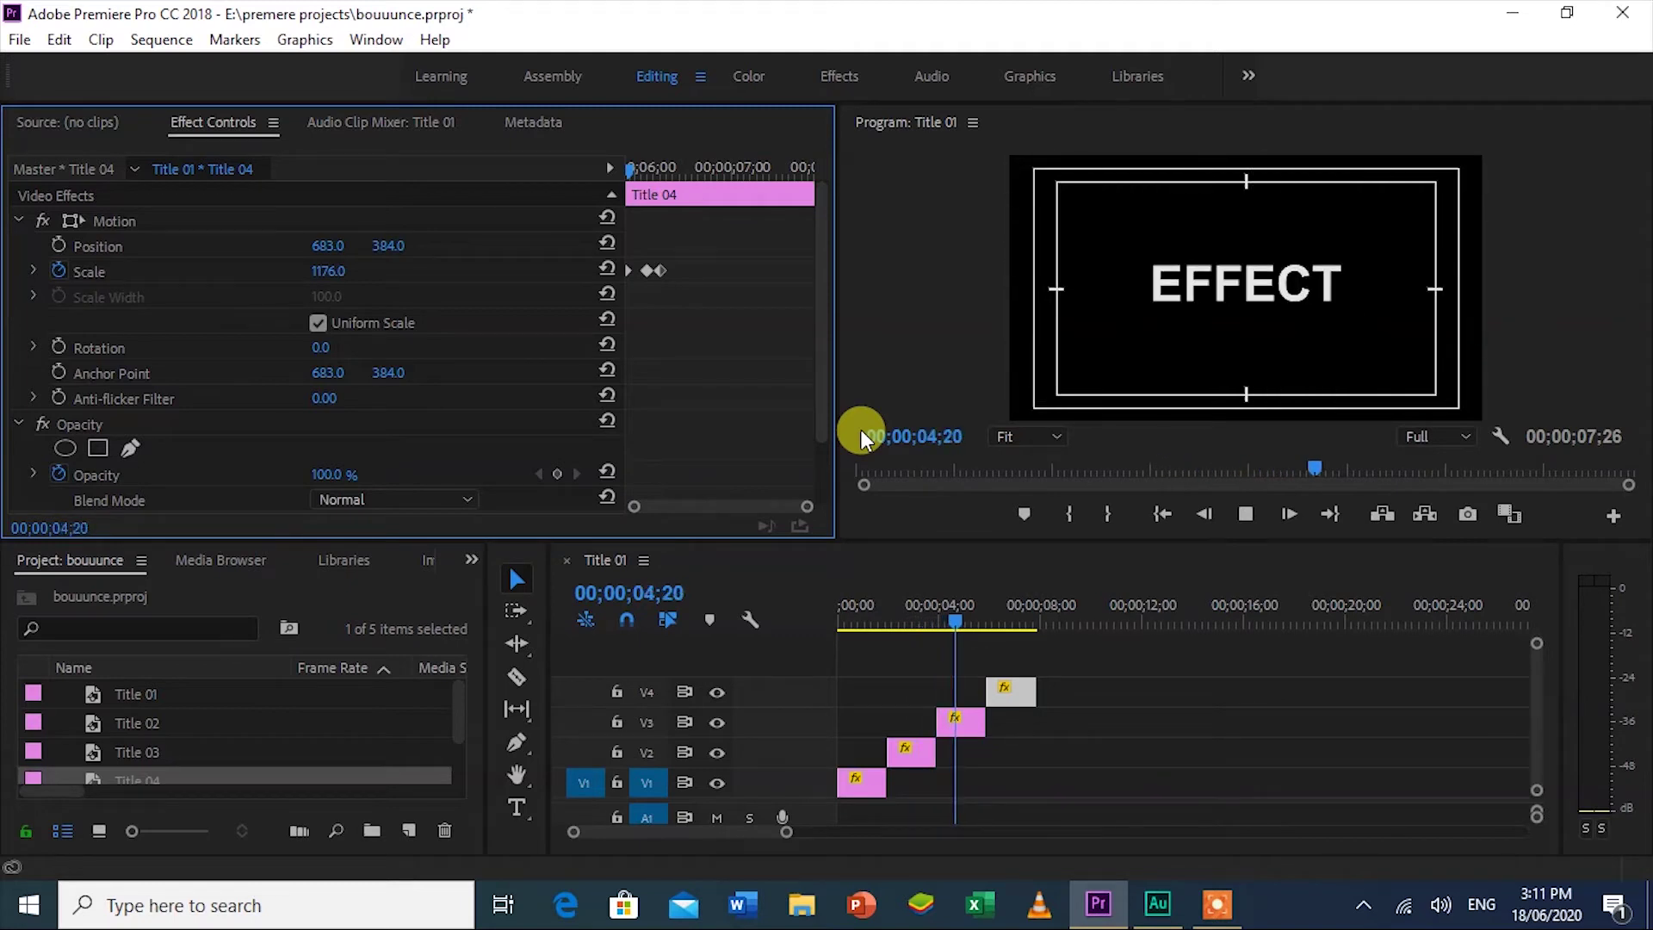
pyautogui.press('space')
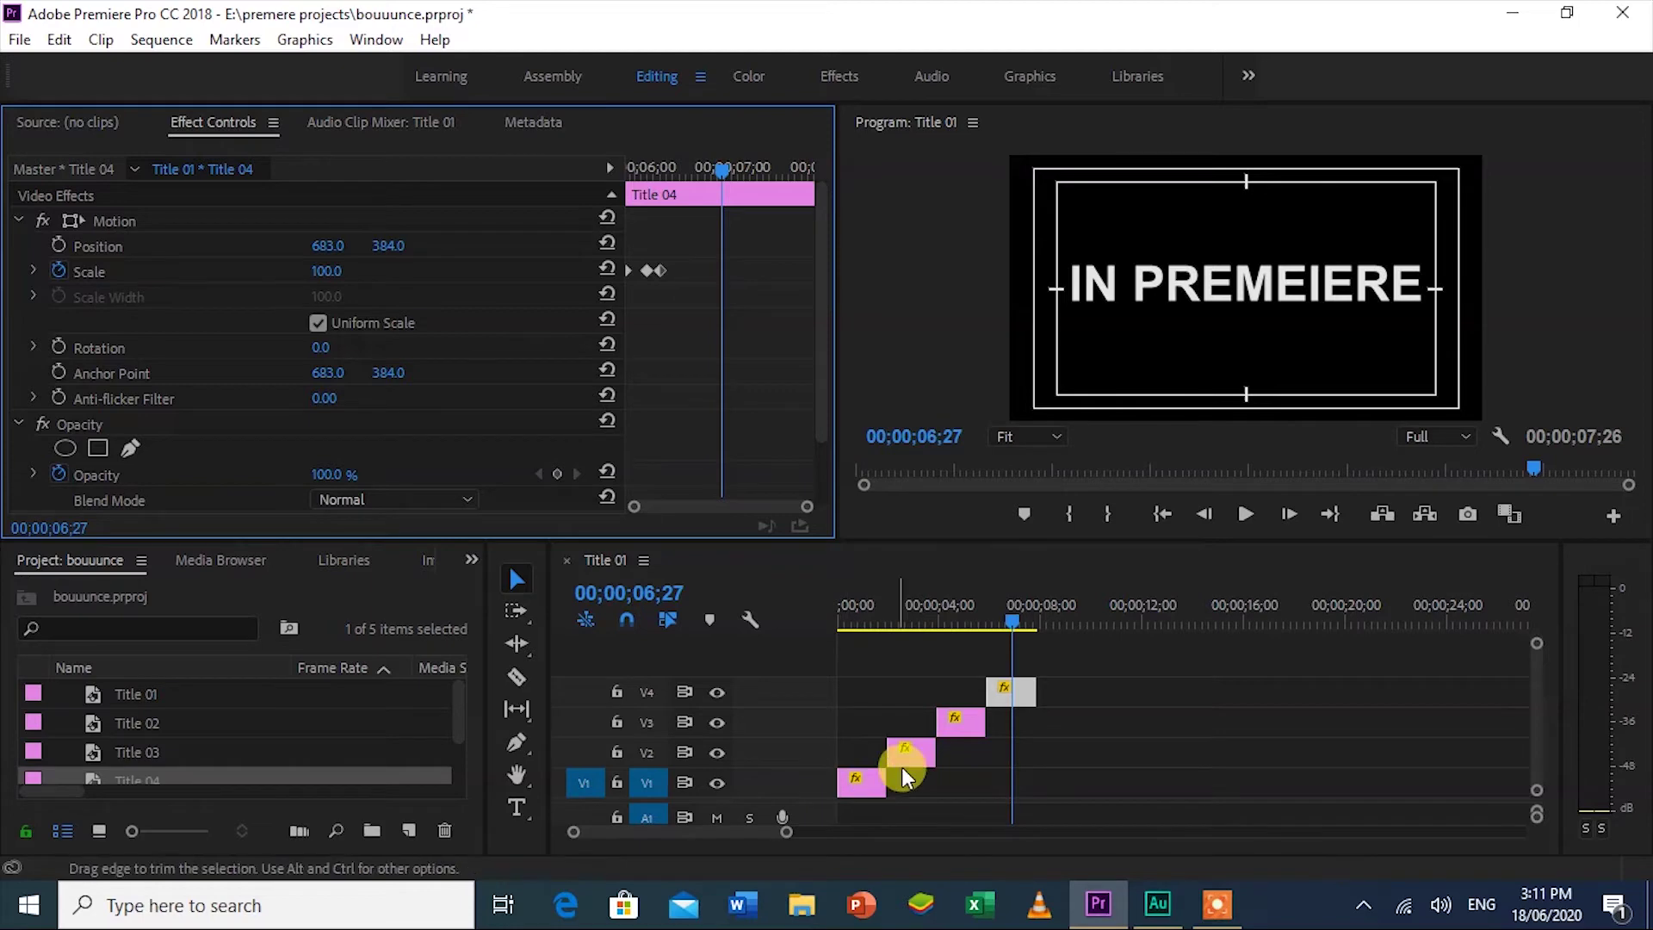
# Step: Shift the Title 02, Title 03 and Title 04 clips earlier so that each one slightly overlaps the end of the preceding title
pyautogui.moveTo(907, 756); pyautogui.dragTo(931, 722)
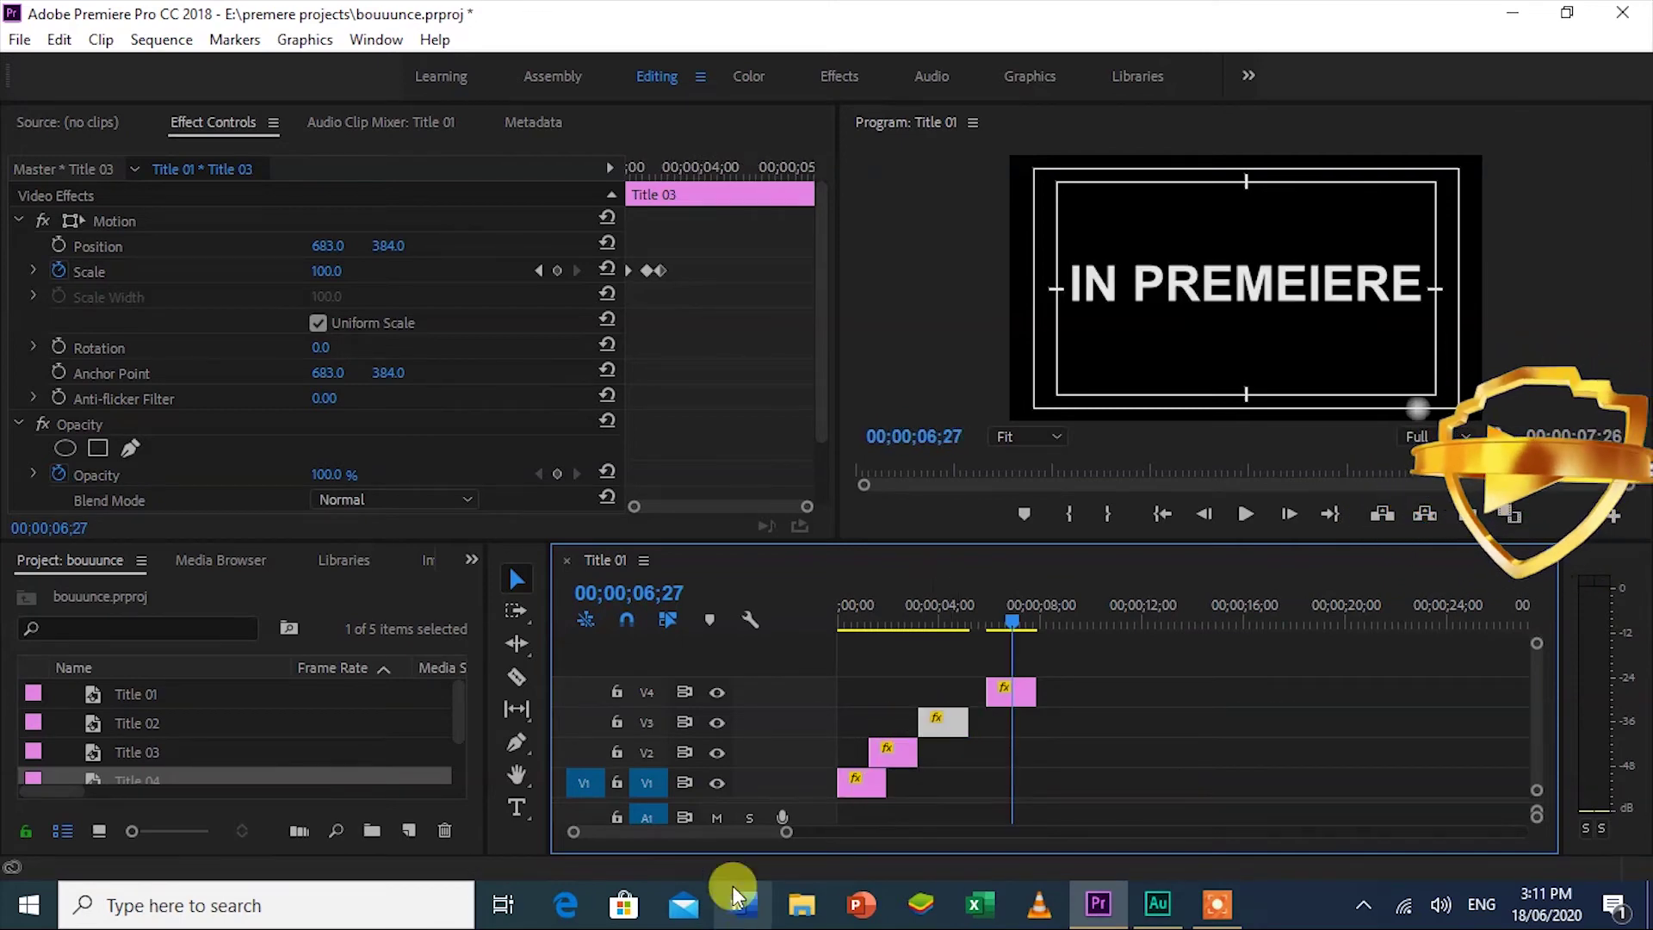
pyautogui.moveTo(771, 830); pyautogui.dragTo(644, 834)
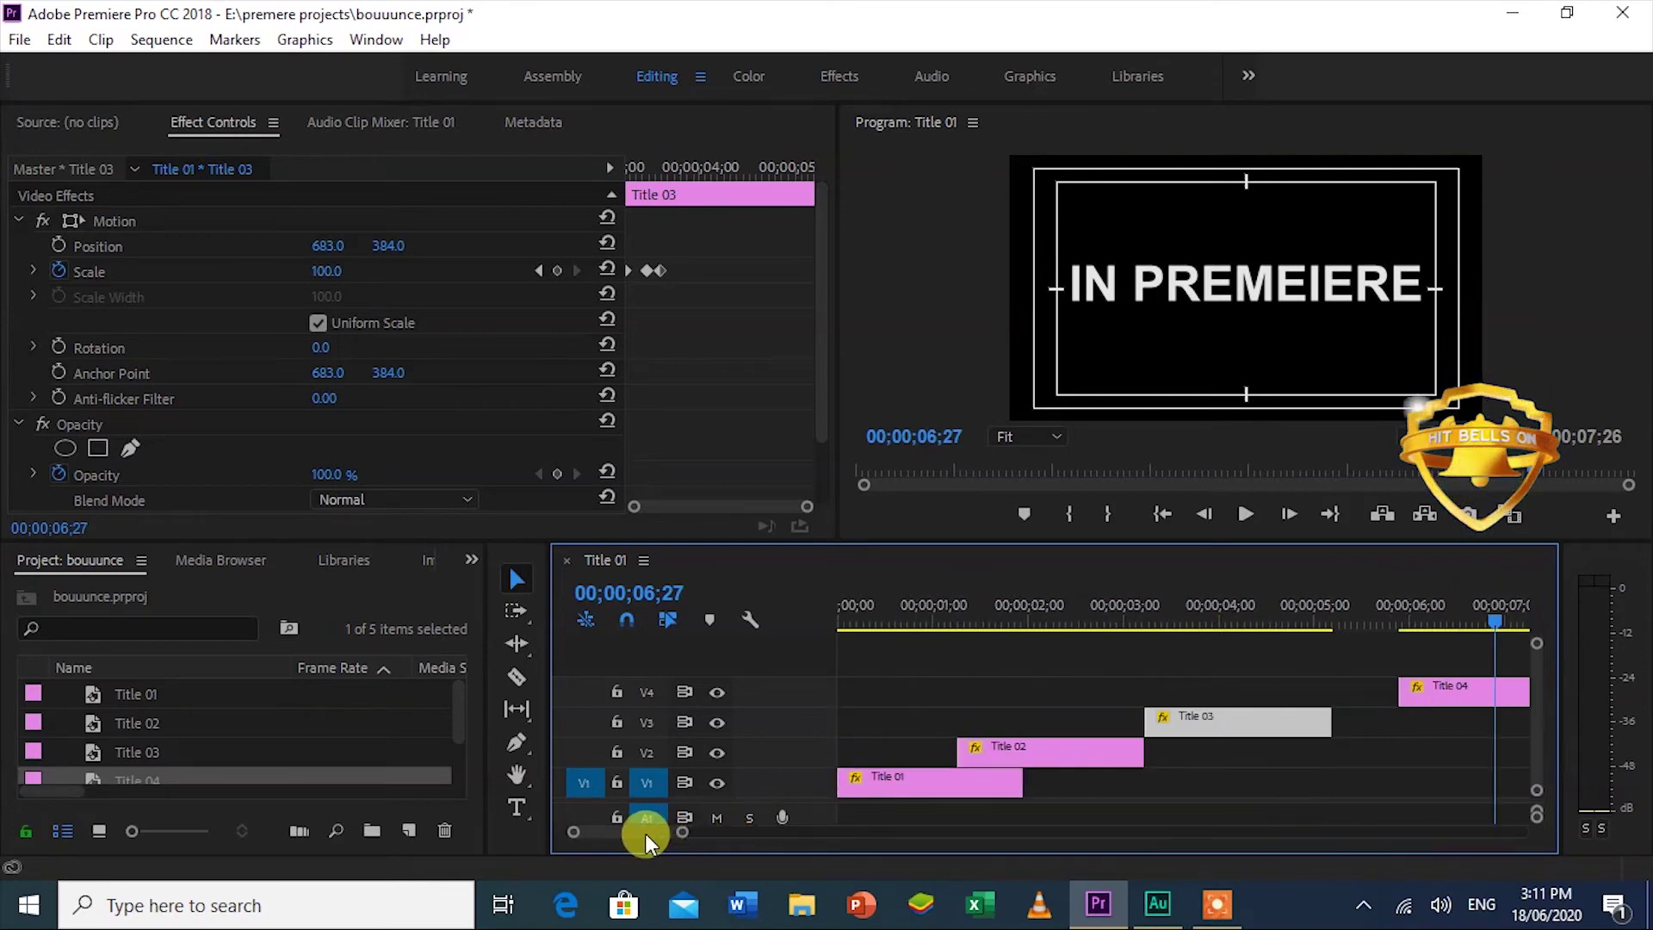
pyautogui.click(995, 741)
pyautogui.moveTo(995, 741); pyautogui.dragTo(1015, 741)
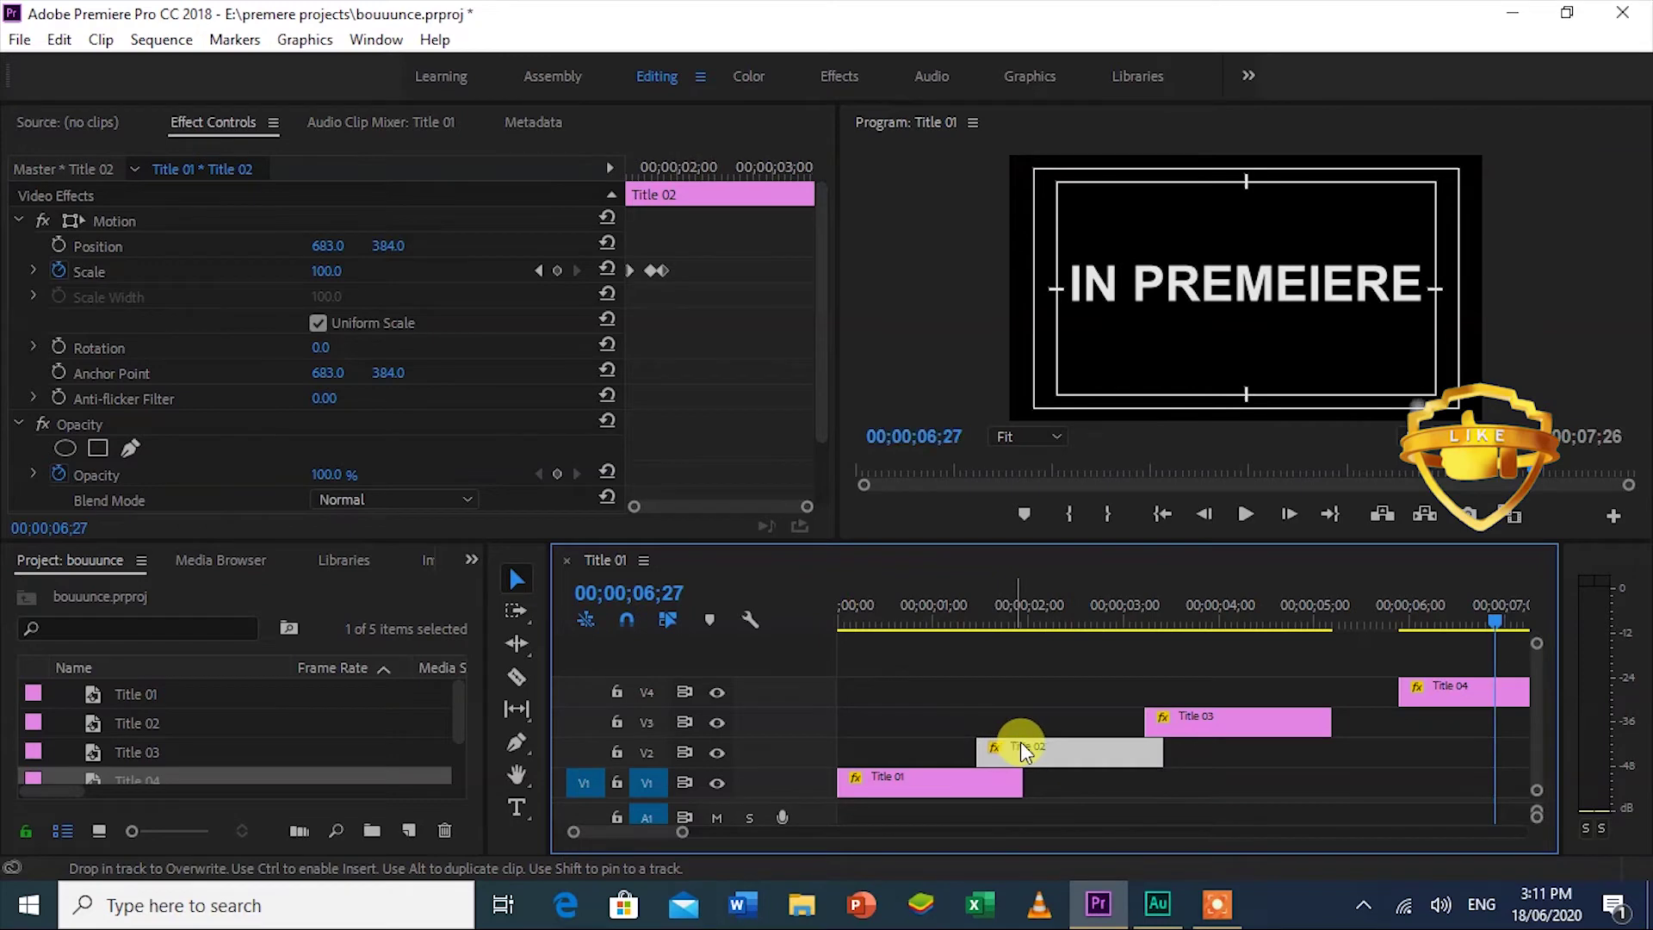
pyautogui.moveTo(1174, 725); pyautogui.dragTo(1154, 723)
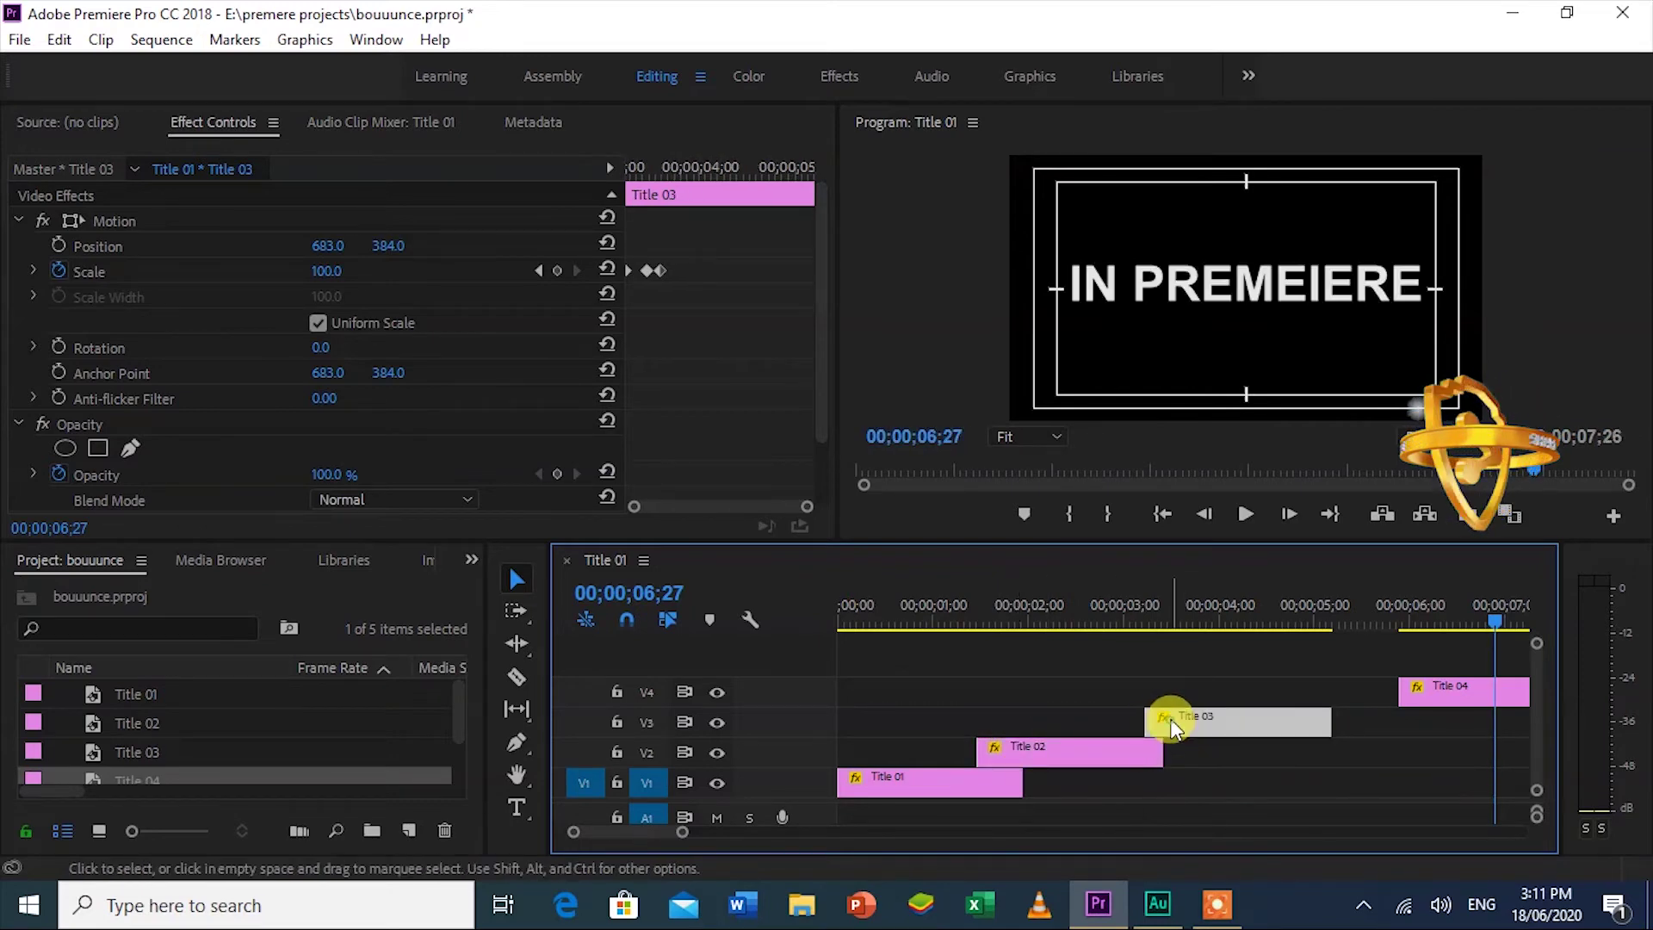
pyautogui.moveTo(1489, 675); pyautogui.dragTo(1339, 680)
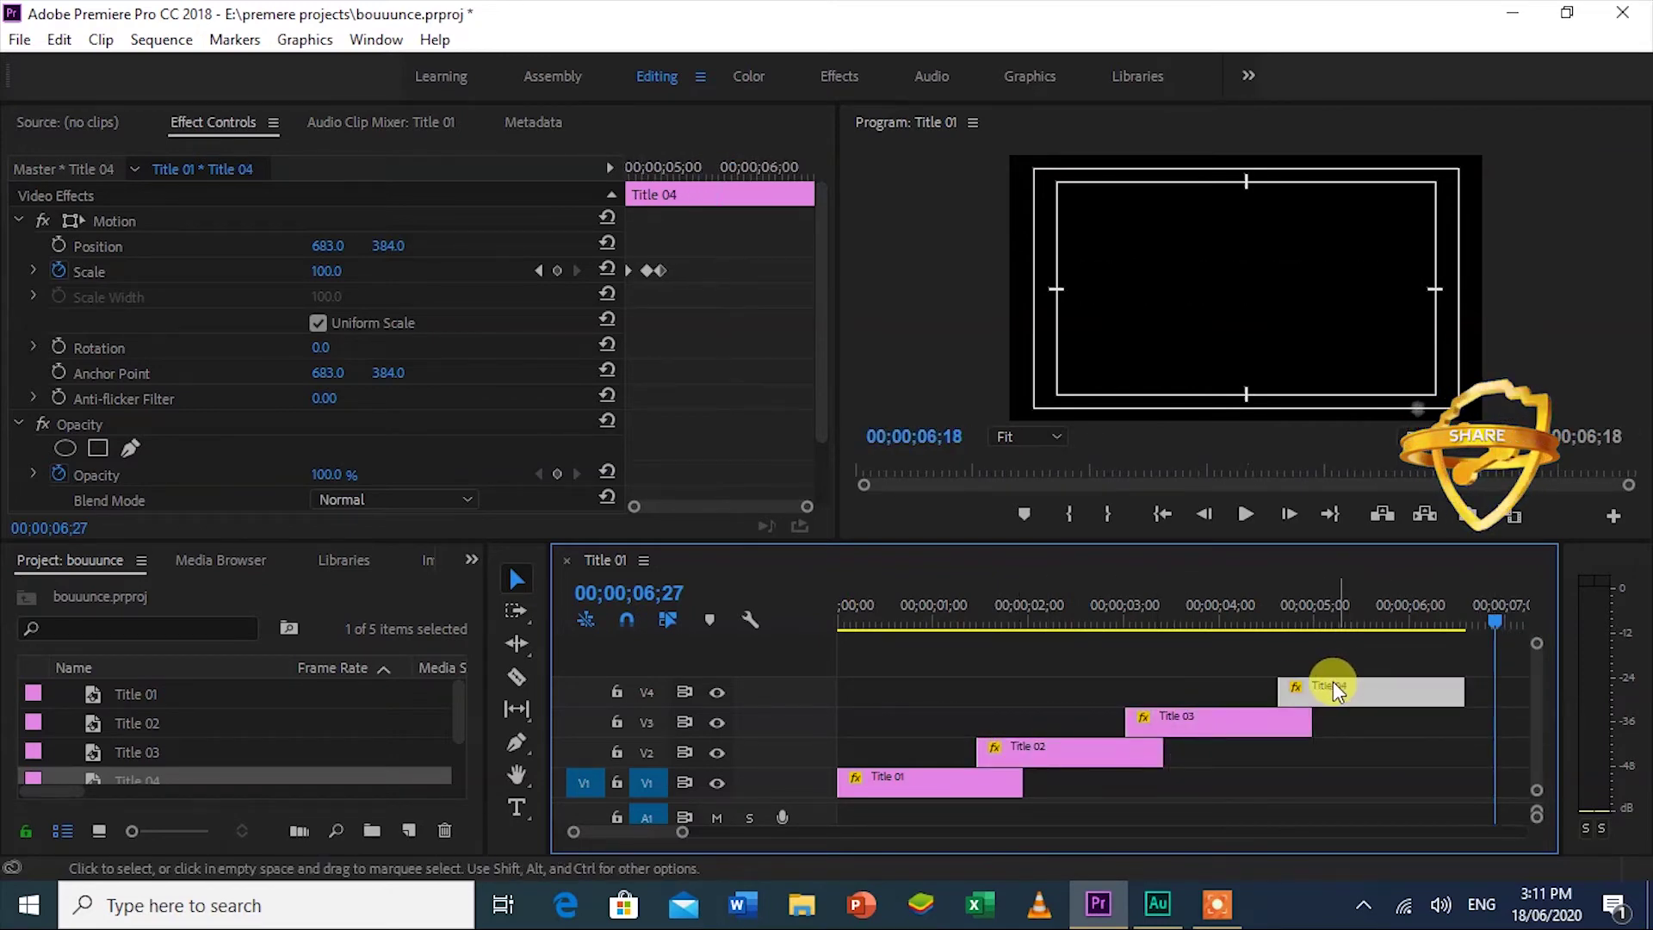
pyautogui.moveTo(1074, 756); pyautogui.dragTo(1094, 754)
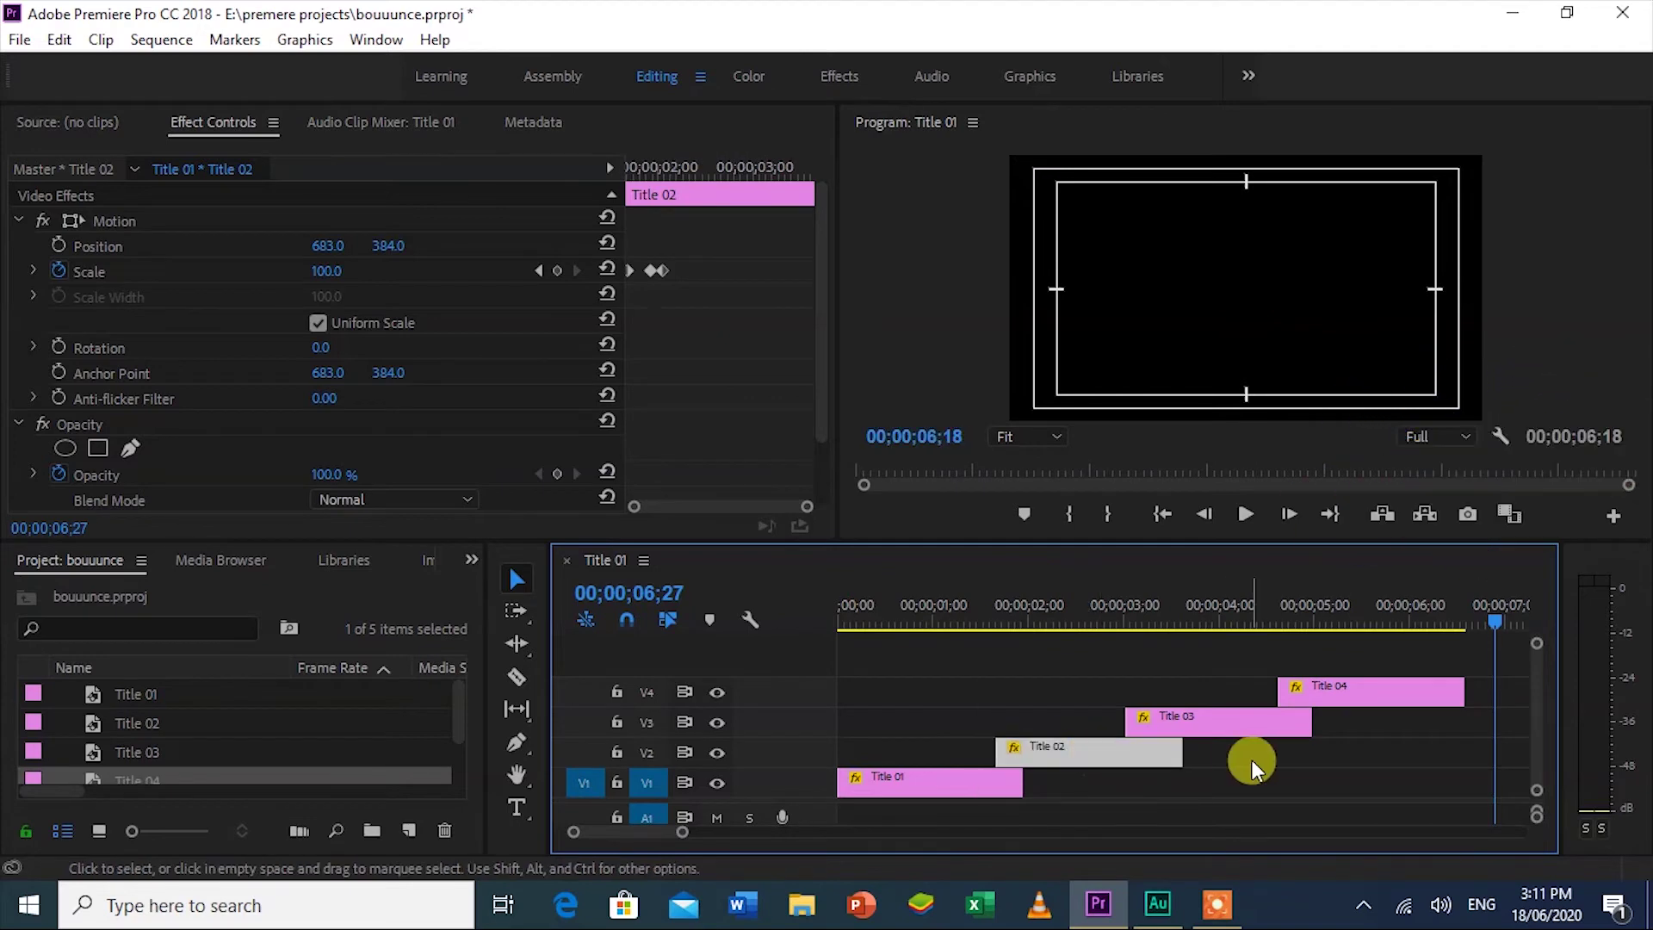
# Step: Play the overlapping titles and move the playhead frame by frame to the first frame of Title 02 at 00;00;01;20
pyautogui.press('space')
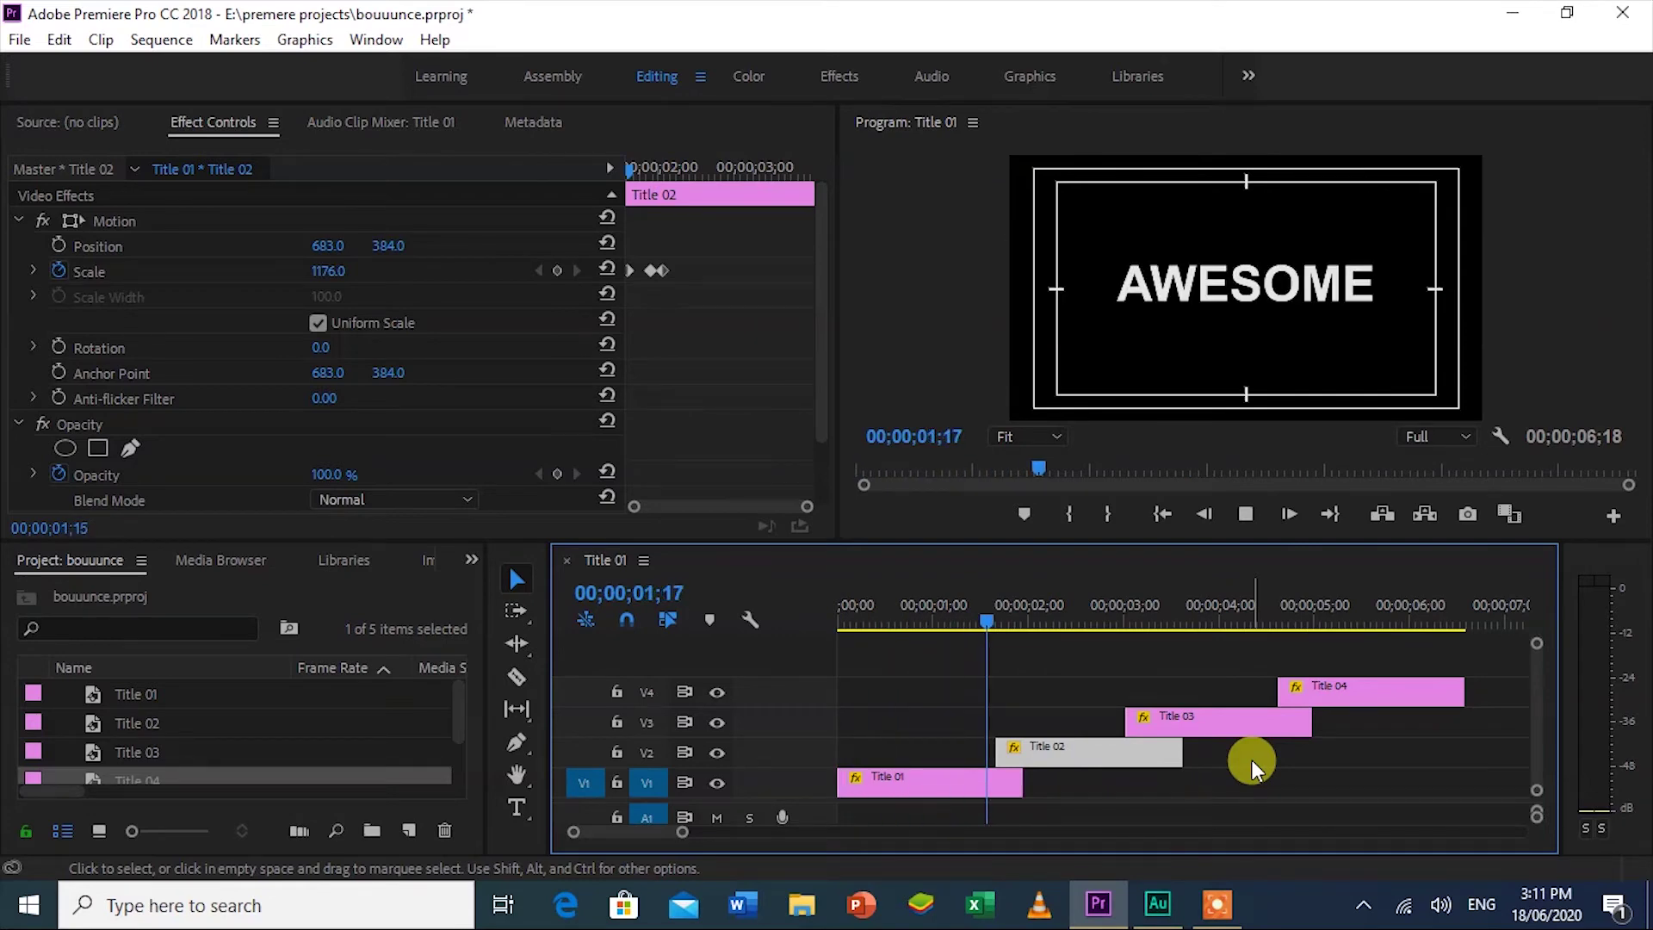
pyautogui.press('space')
pyautogui.press('Left')
pyautogui.press('Left')
pyautogui.press('Left')
pyautogui.press('Left')
pyautogui.press('Left')
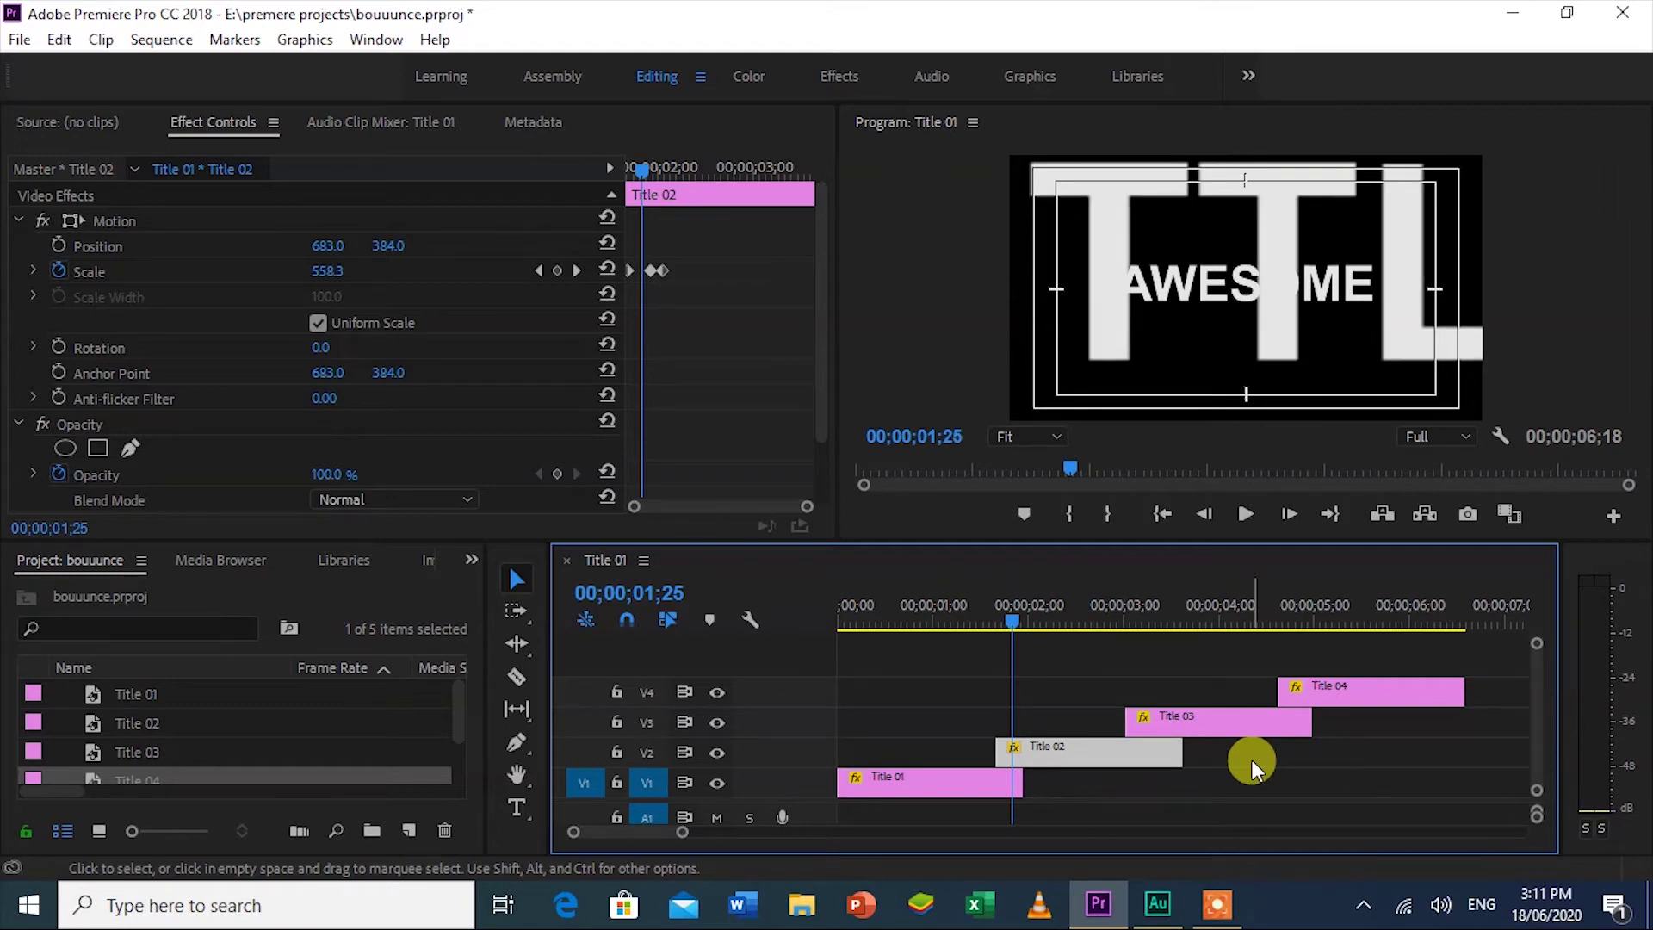
pyautogui.press('Left')
pyautogui.press('Left')
pyautogui.press('Left')
pyautogui.press('Left')
pyautogui.press('Left')
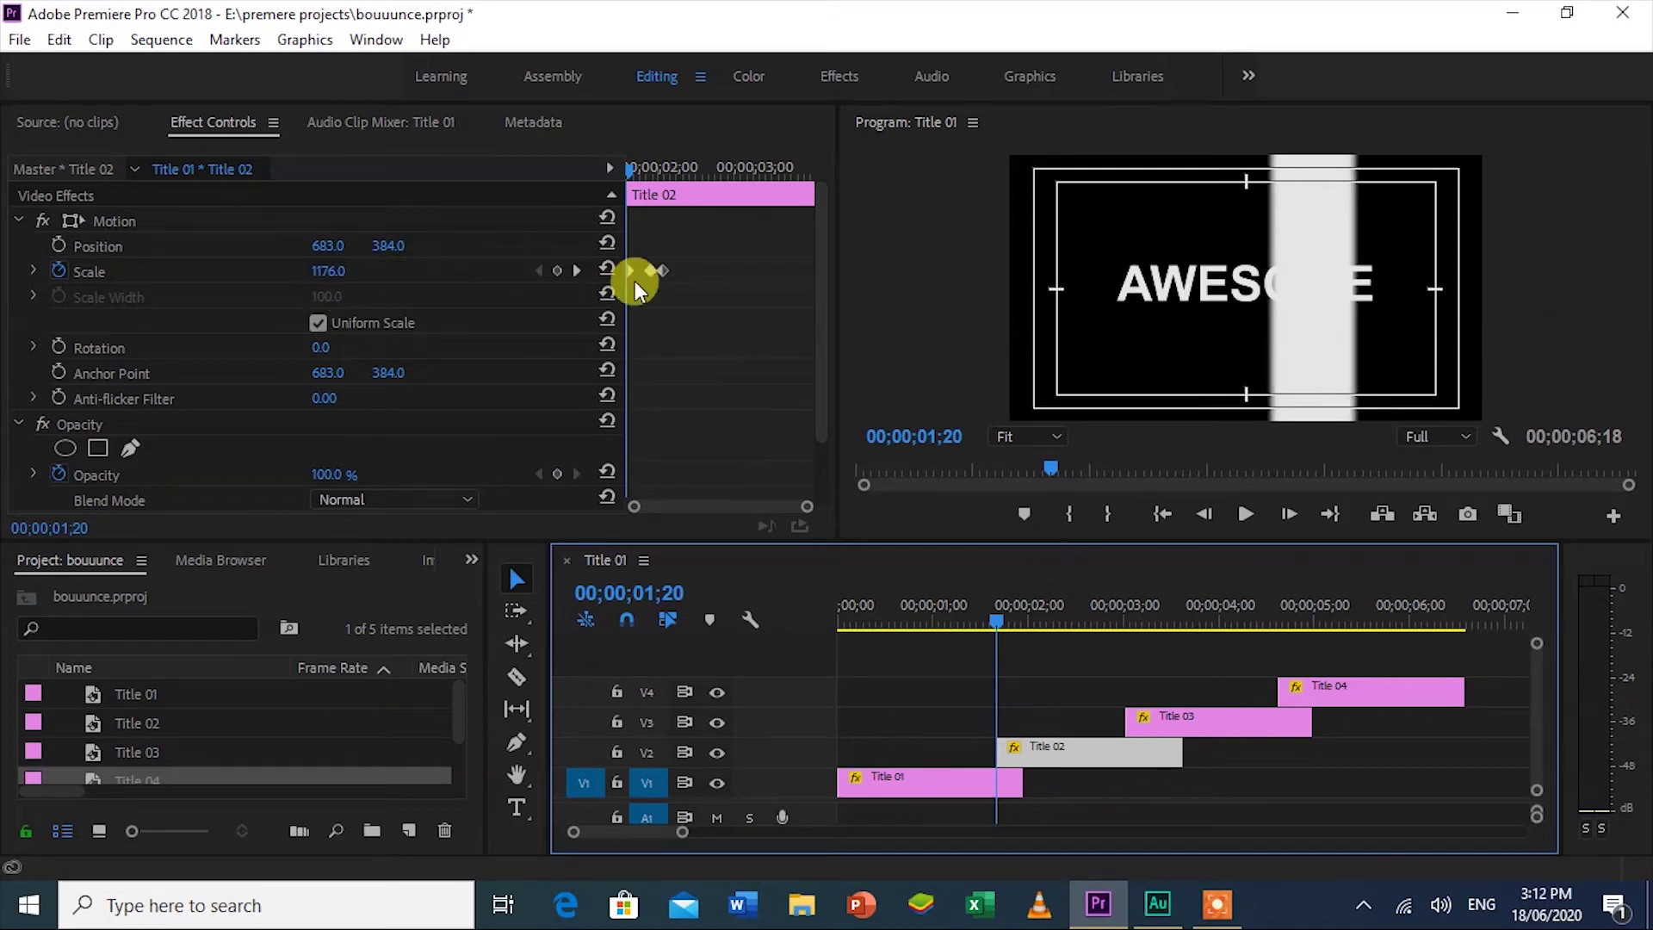
# Step: Keyframe Title 01's Scale at its current value at 00;00;01;20 and at 0 one frame later
pyautogui.click(900, 783)
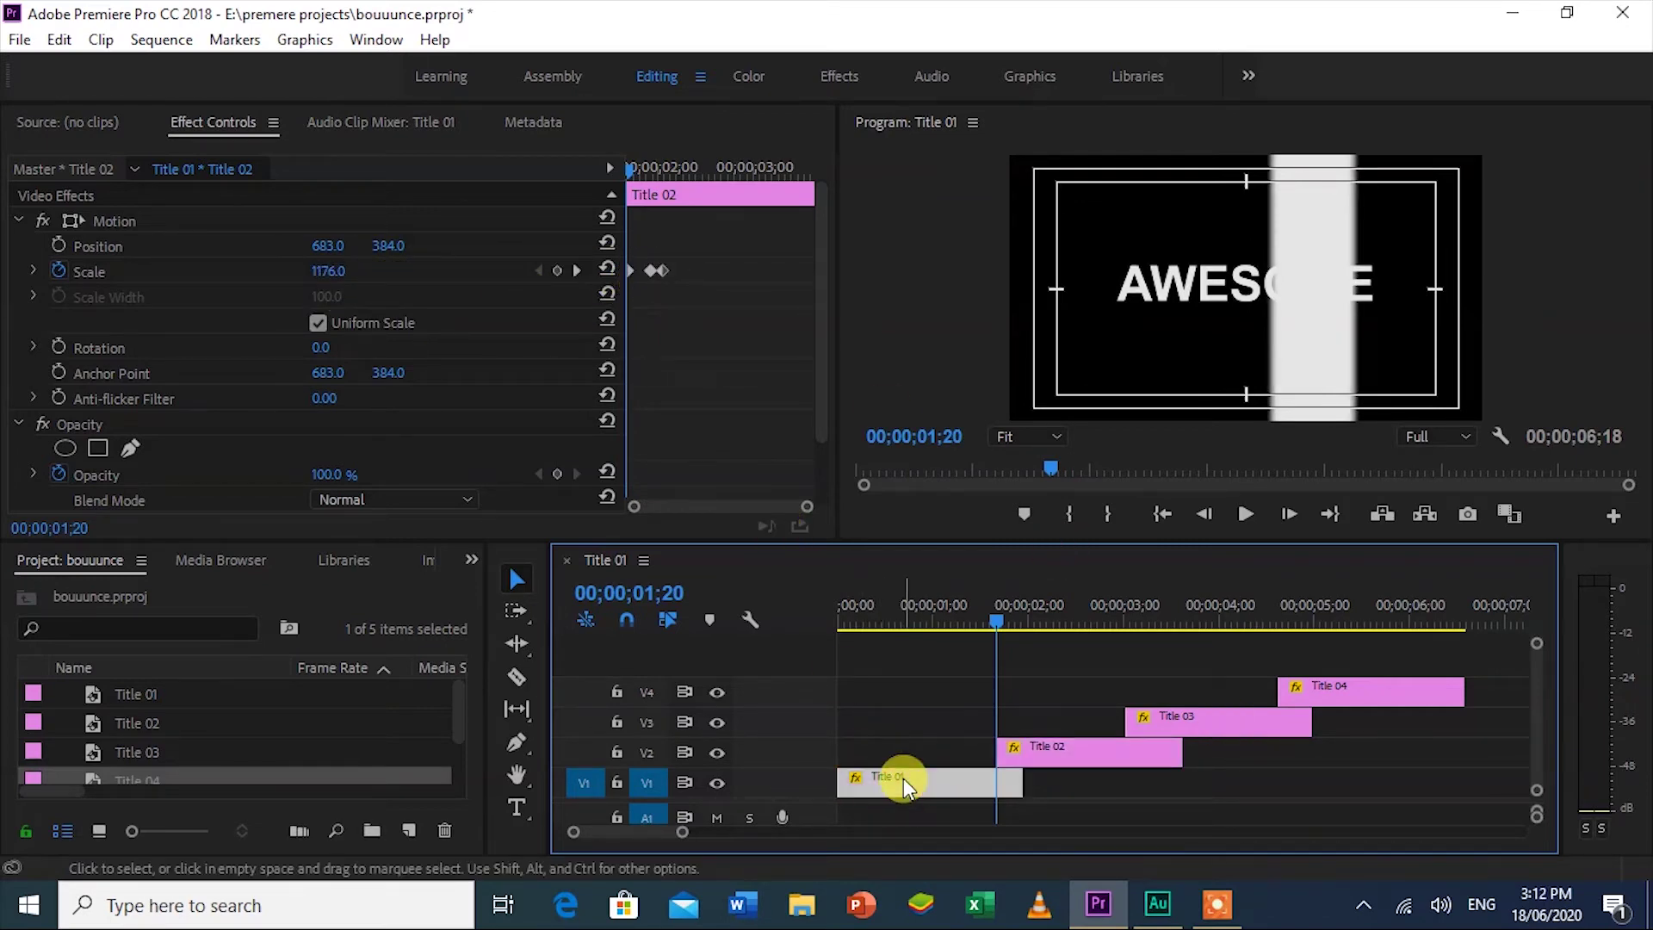
pyautogui.click(556, 271)
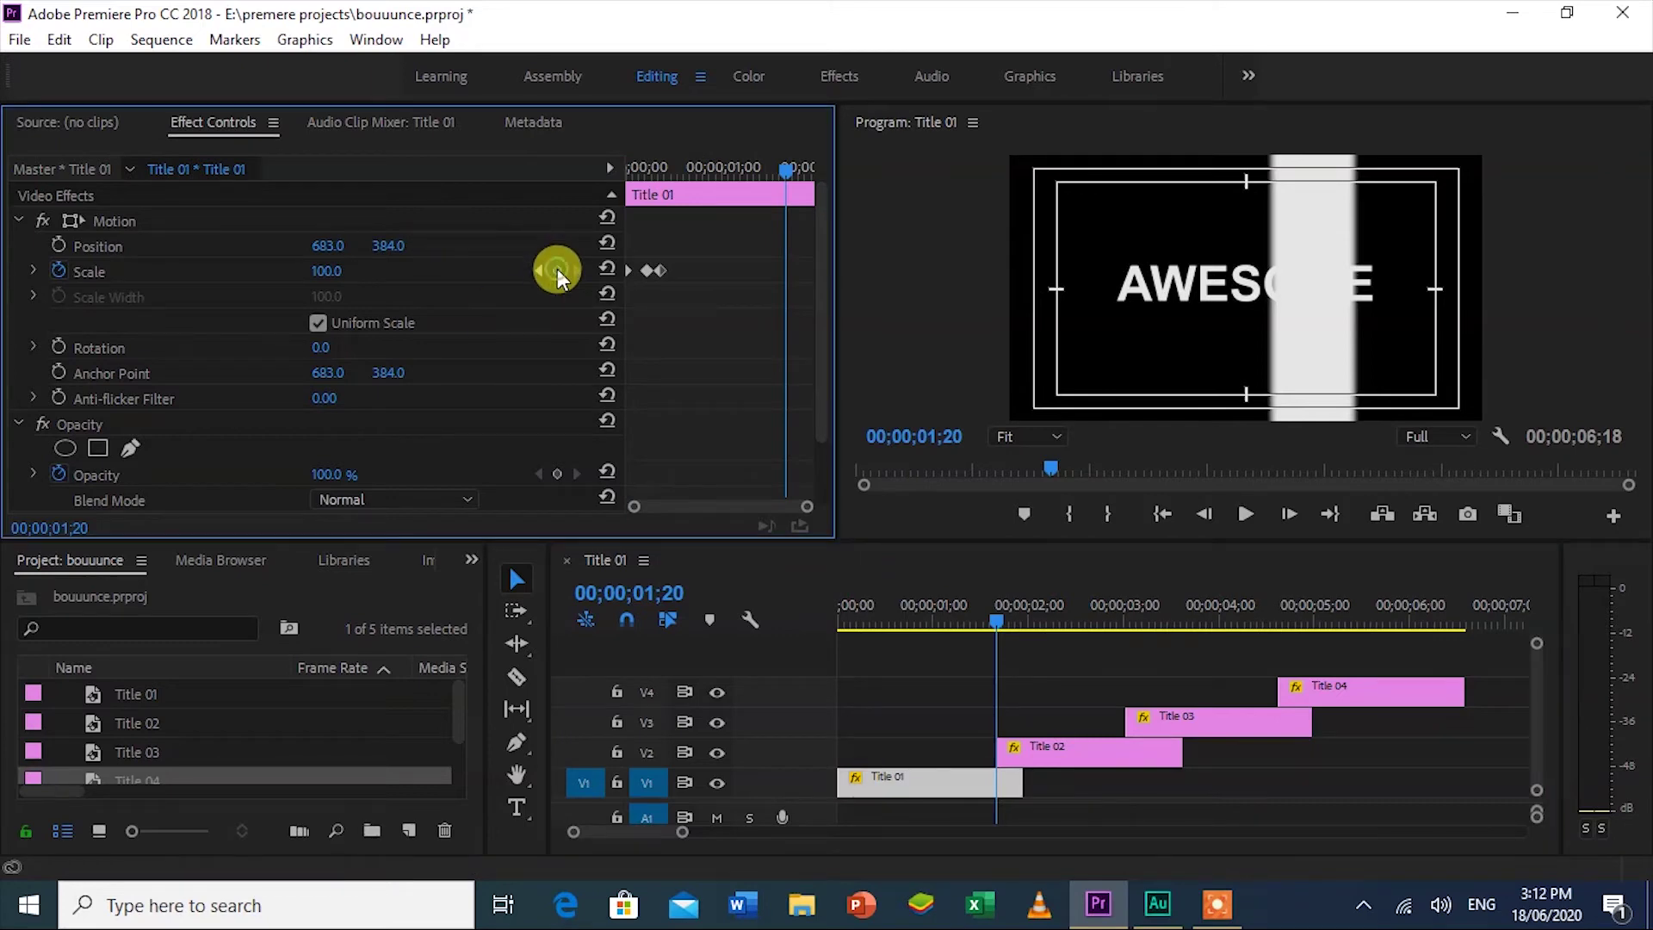
pyautogui.press('Right')
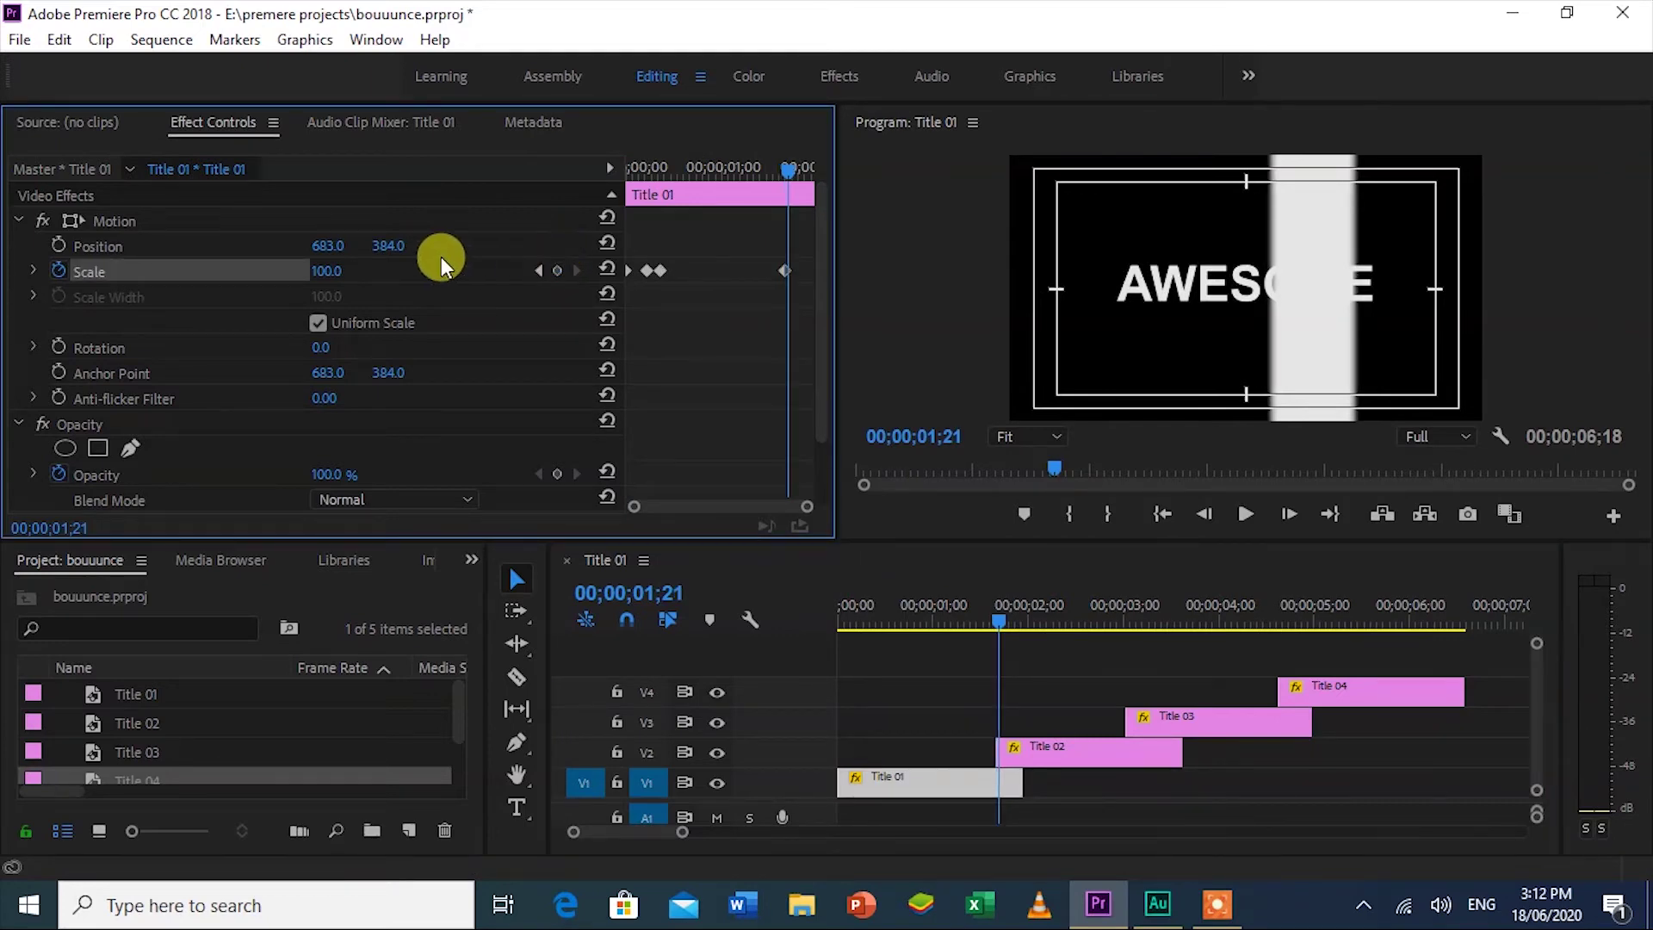
pyautogui.click(326, 272)
pyautogui.write('0')
pyautogui.press('Return')
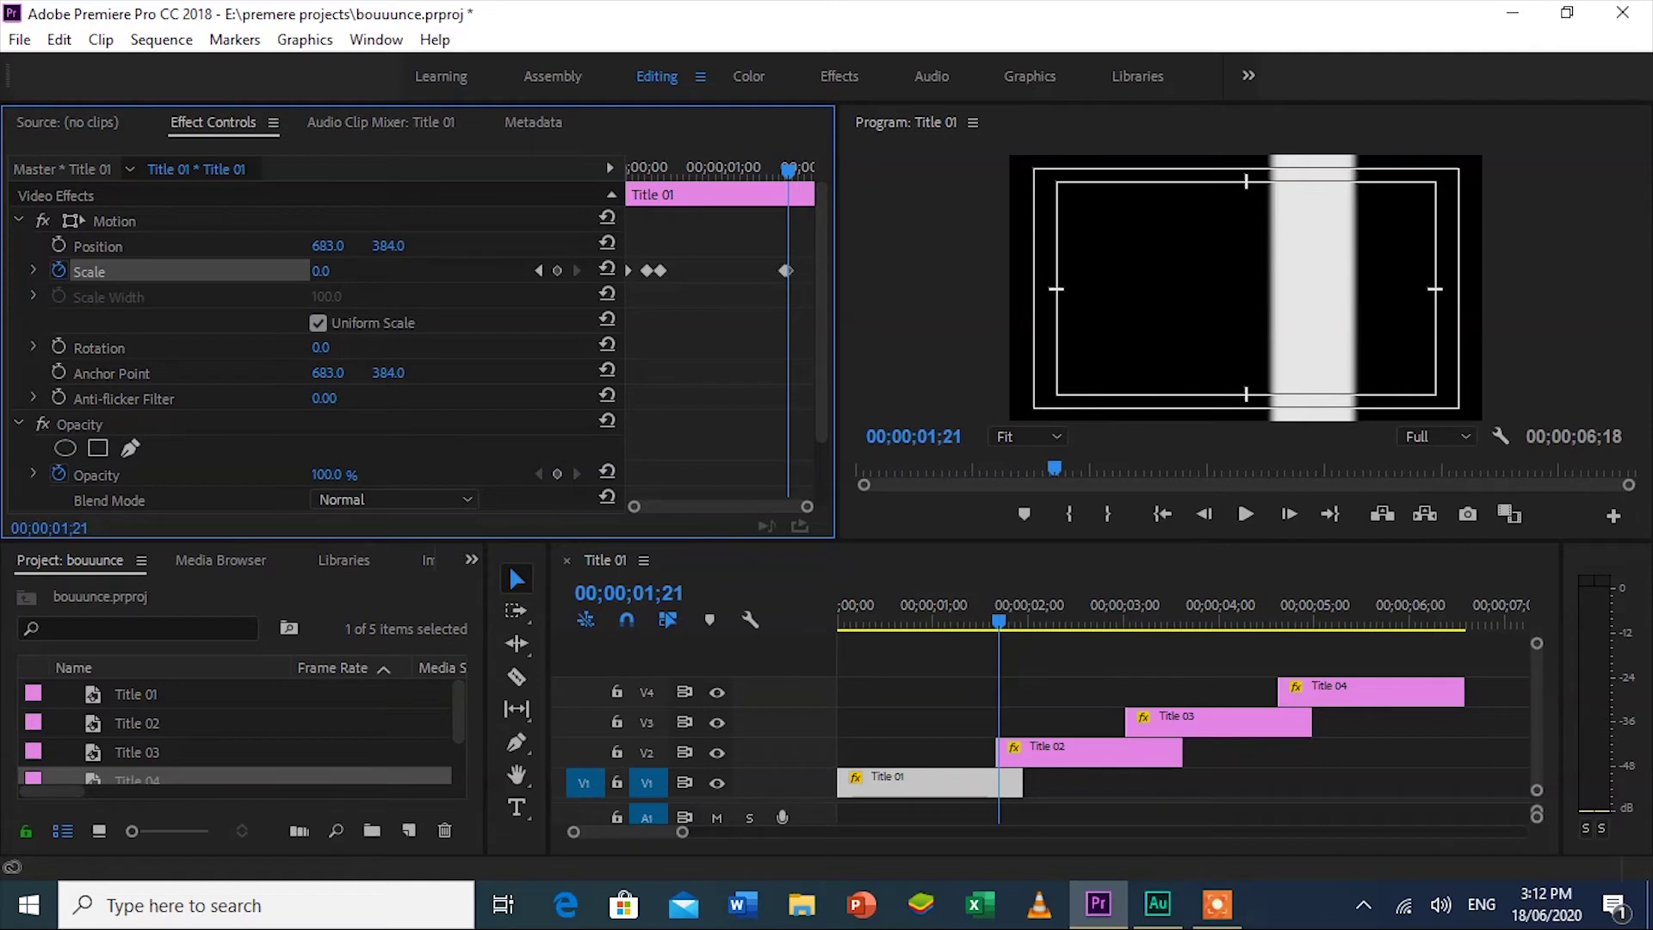
# Step: Copy Title 01's two closing Scale keyframes and paste them onto Title 02 where Title 03 begins
pyautogui.moveTo(761, 244); pyautogui.dragTo(809, 315)
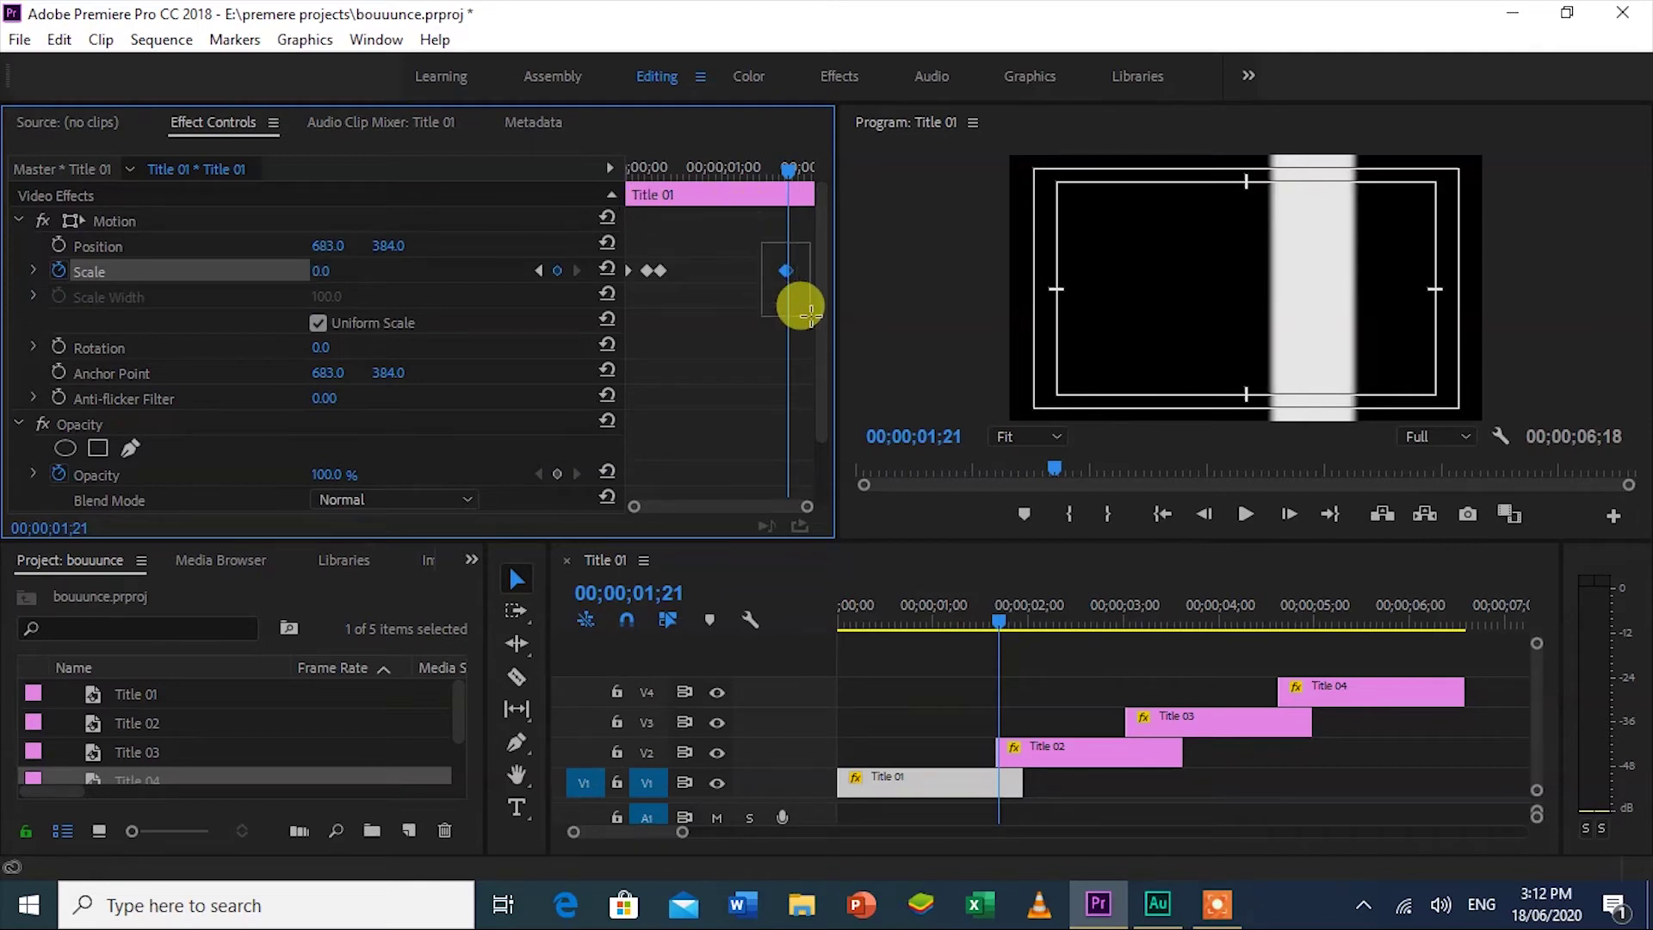
pyautogui.rightClick(775, 280)
pyautogui.click(799, 353)
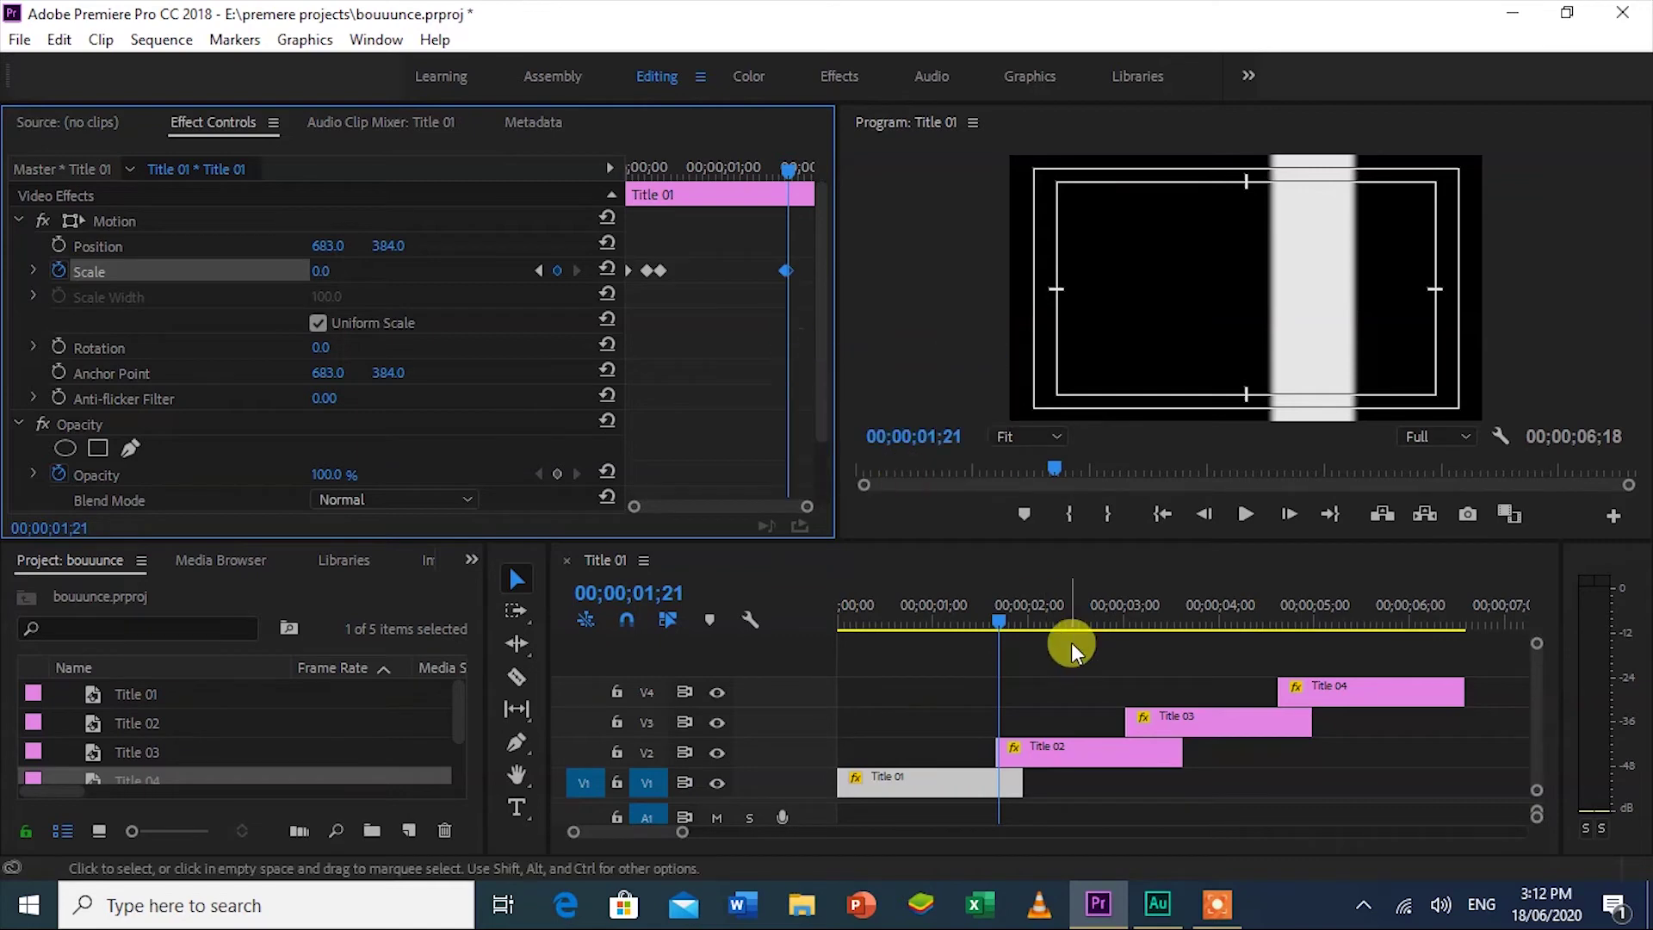
pyautogui.click(1072, 751)
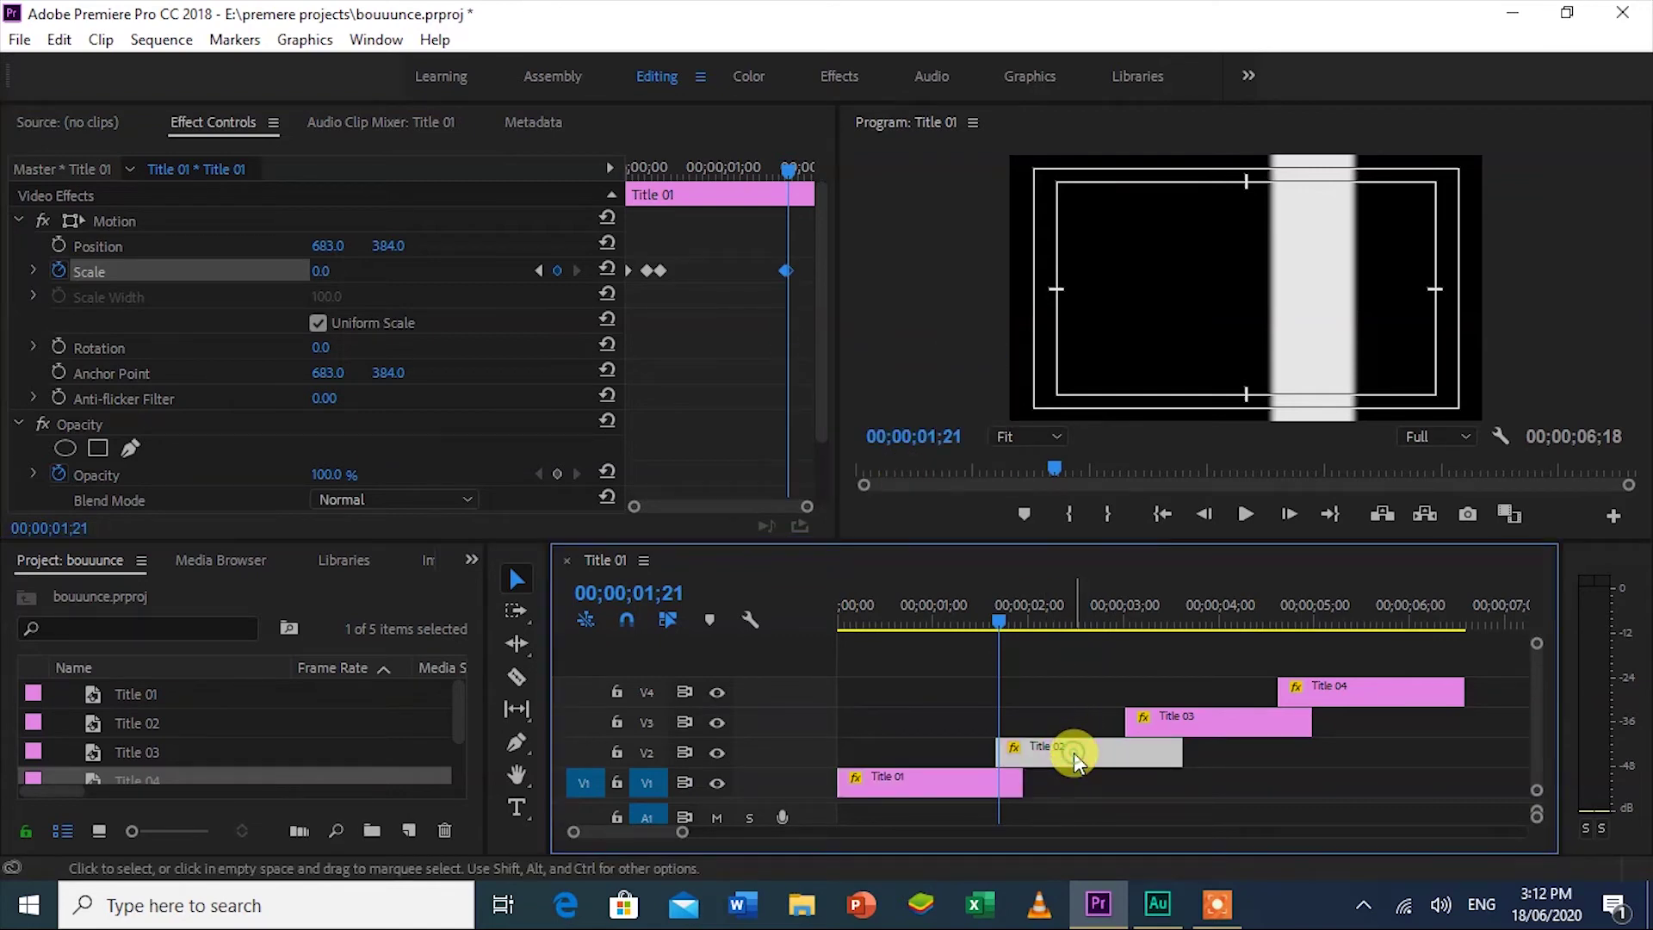
pyautogui.moveTo(1000, 618); pyautogui.dragTo(1124, 621)
pyautogui.rightClick(751, 308)
pyautogui.click(783, 404)
# Step: Paste the closing Scale keyframes onto Title 03 at 00;00;04;18 and play the sequence from the beginning
pyautogui.click(1290, 720)
pyautogui.moveTo(1248, 617); pyautogui.dragTo(1278, 614)
pyautogui.rightClick(793, 297)
pyautogui.click(831, 398)
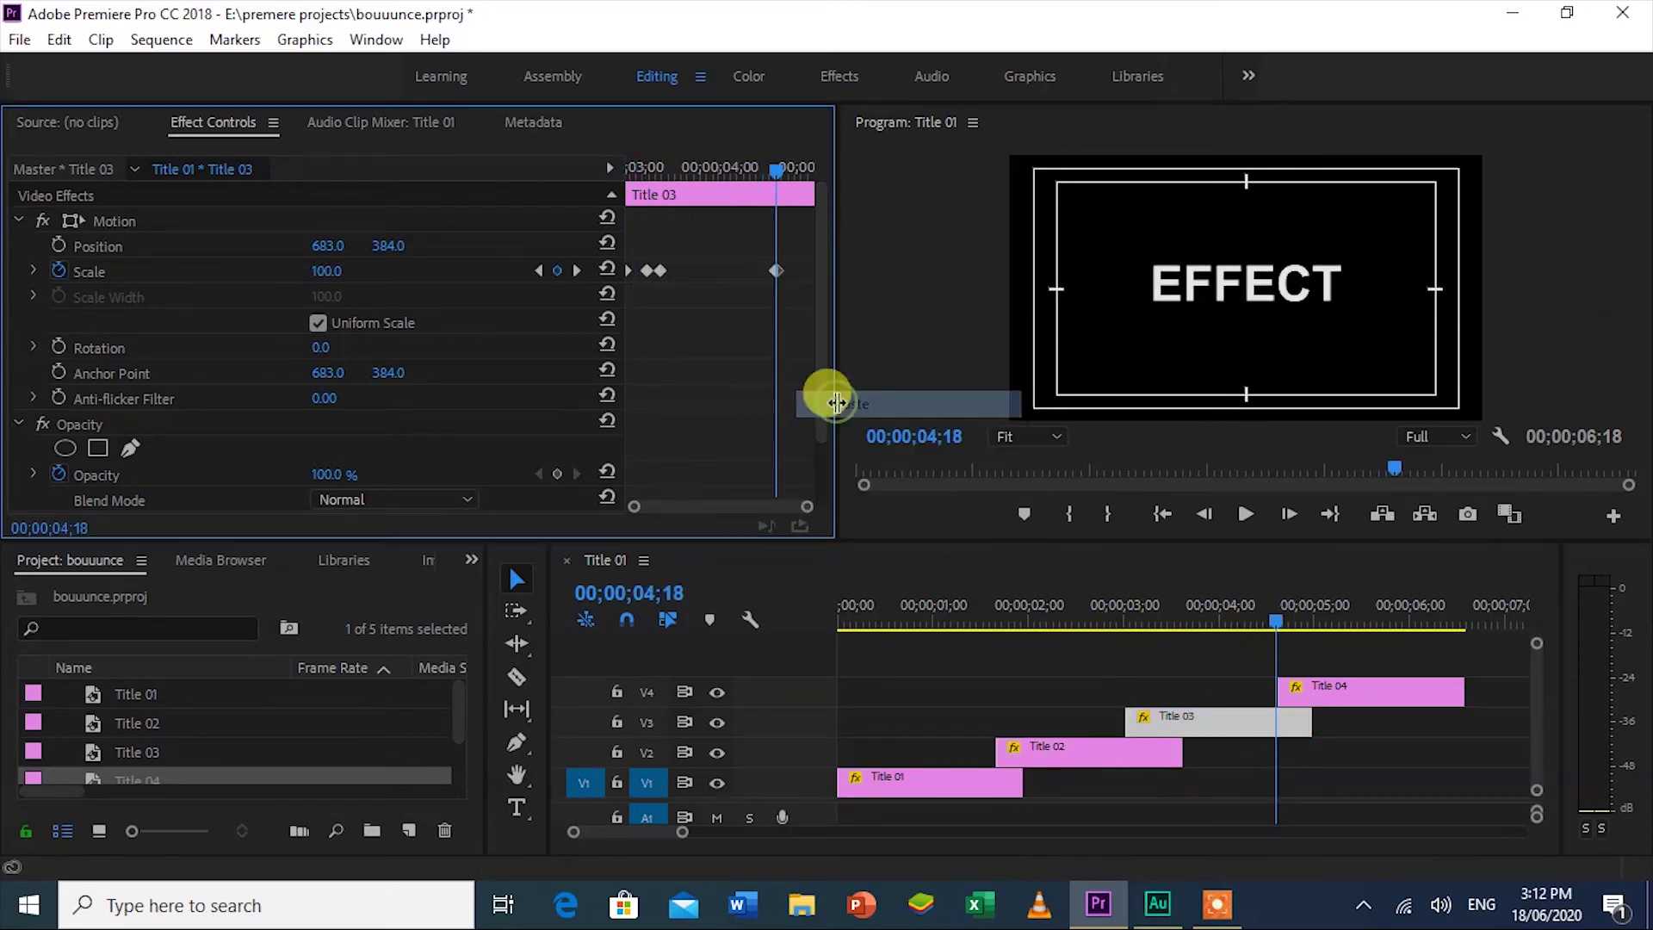
pyautogui.press('Home')
pyautogui.press('space')
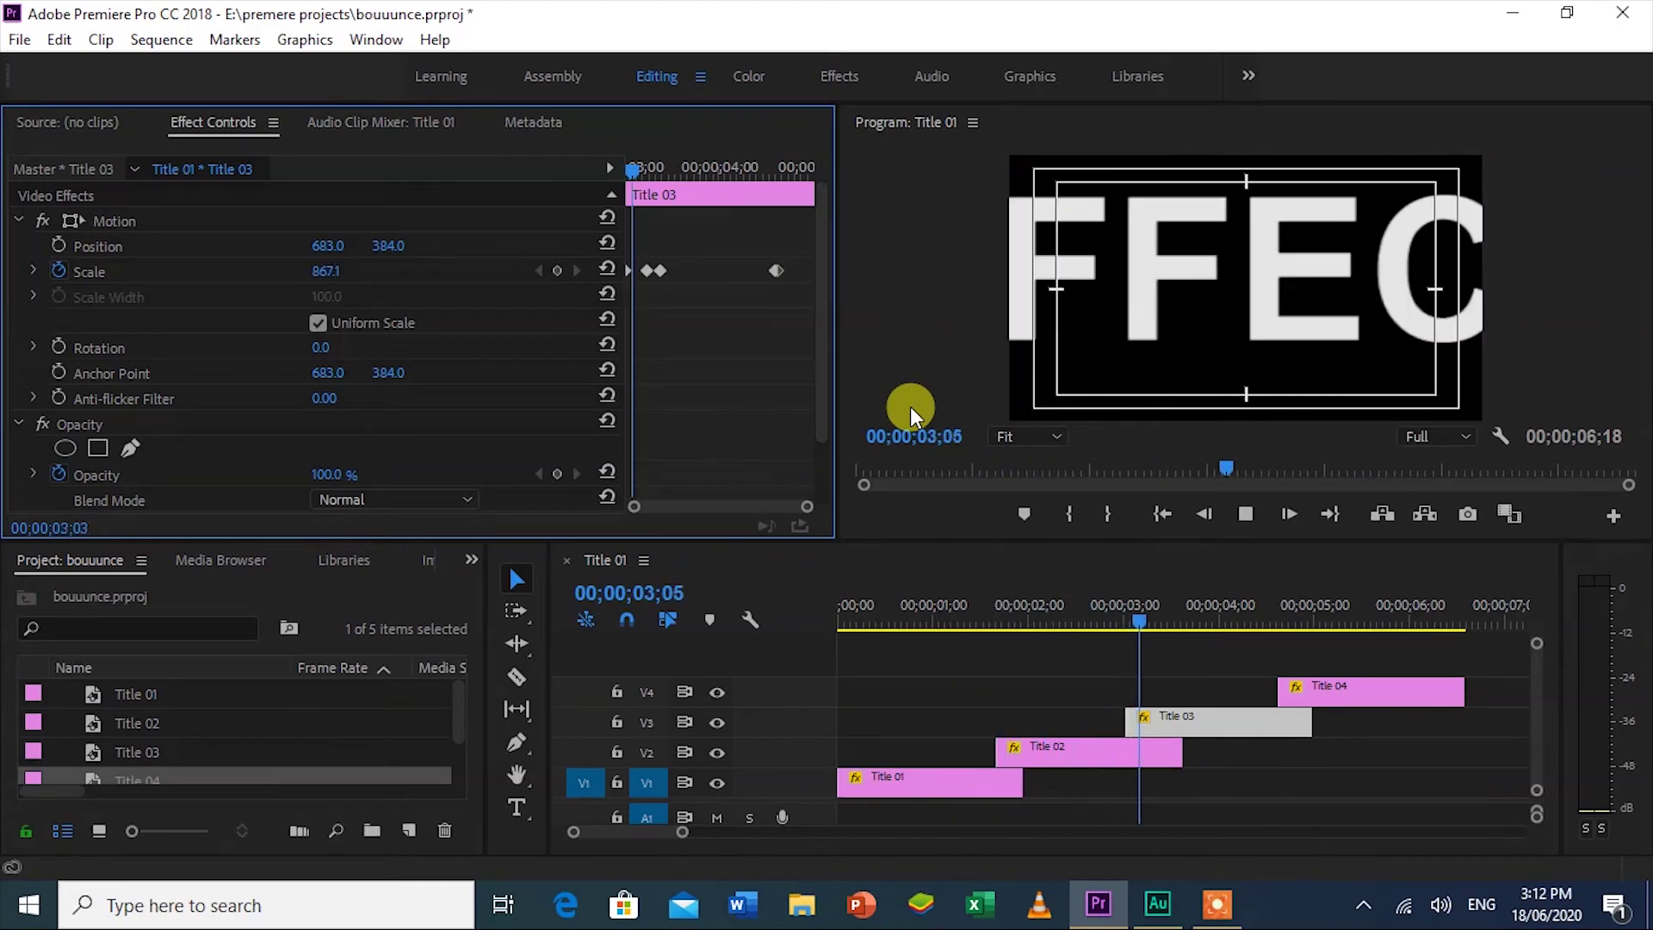
pyautogui.press('space')
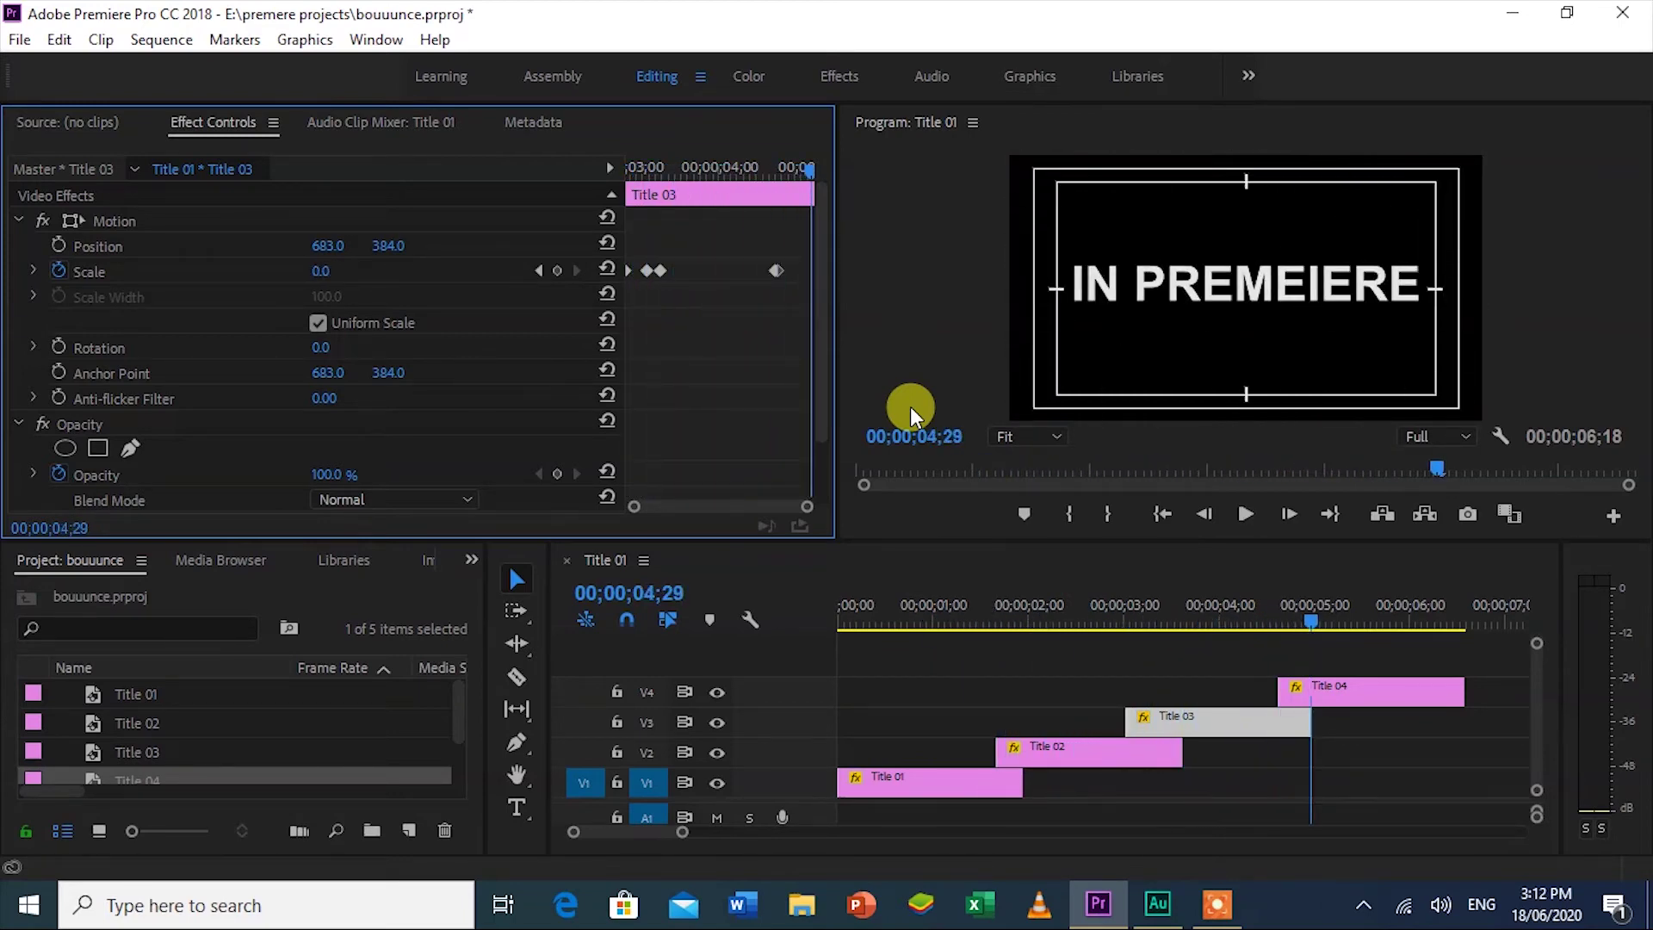
# Step: Search the effects for "DIRECT" and apply Directional Blur to the Title 01 clip
pyautogui.hotkey('ctrl', 's')
pyautogui.click(468, 552)
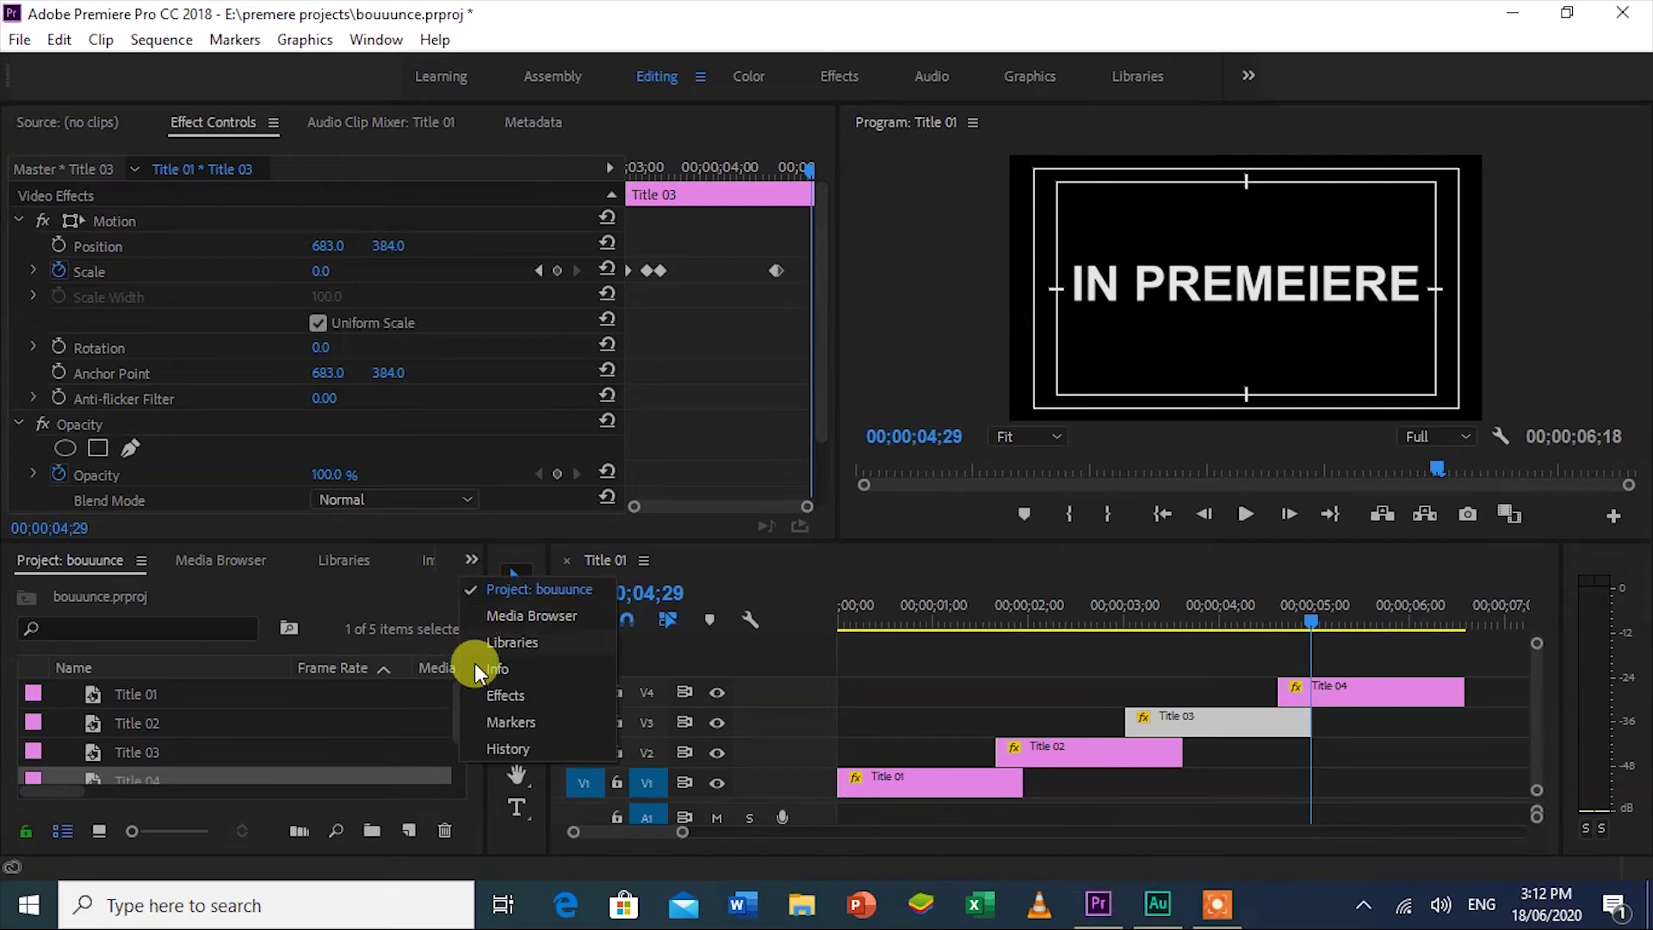
pyautogui.click(479, 693)
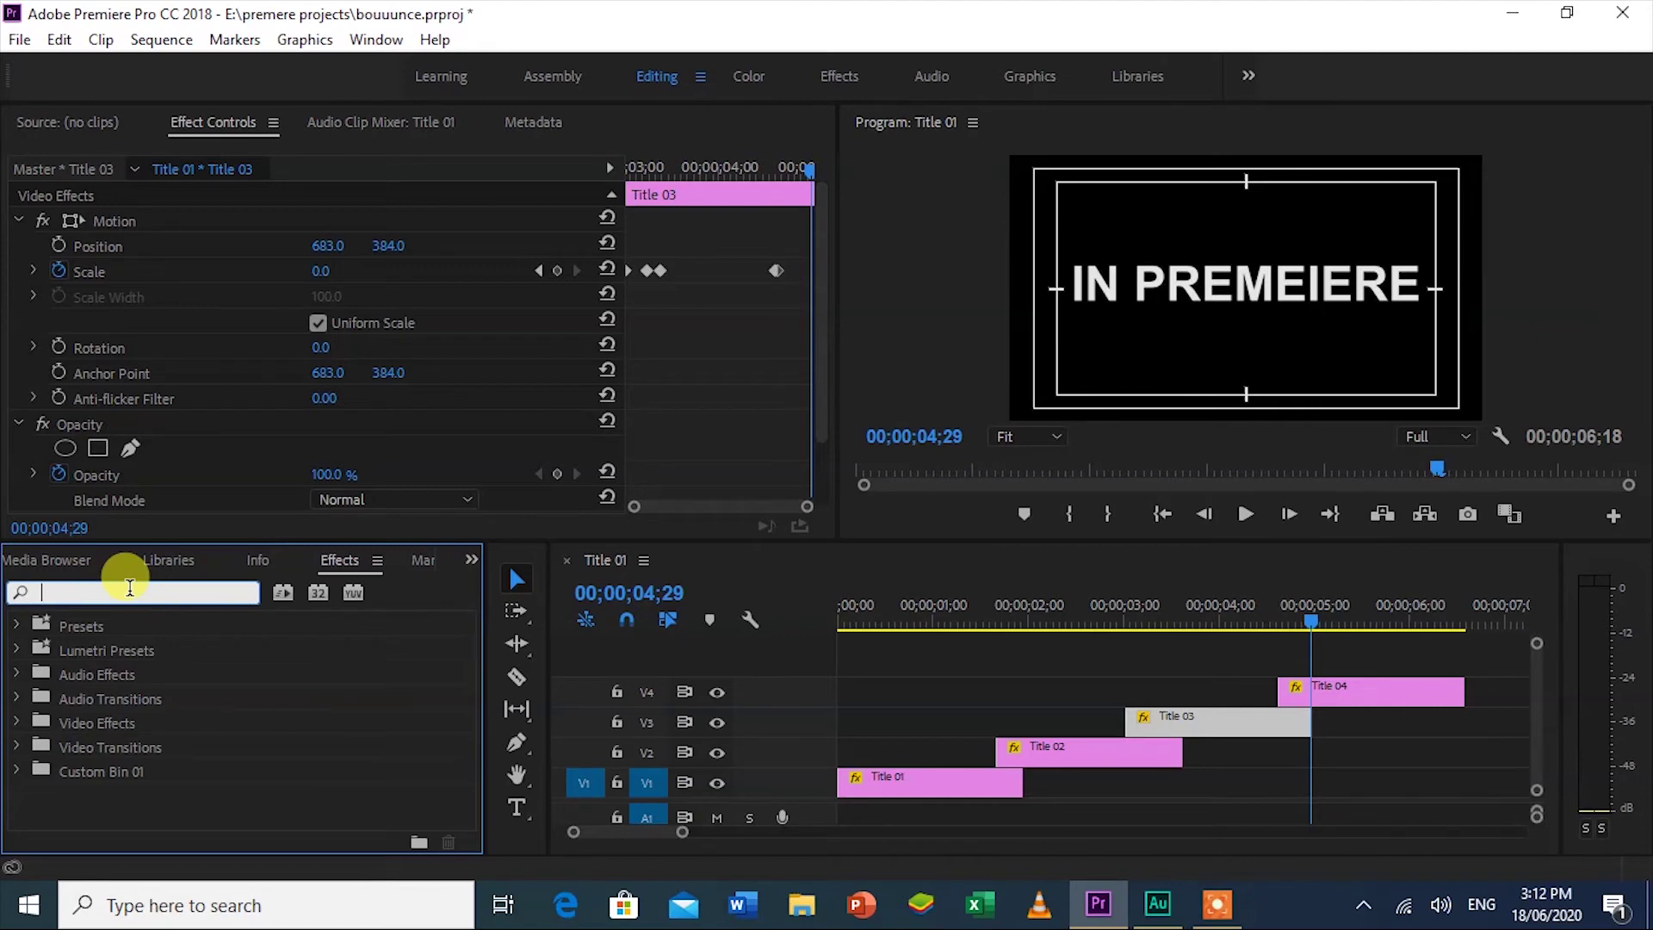
pyautogui.write('DIRECT')
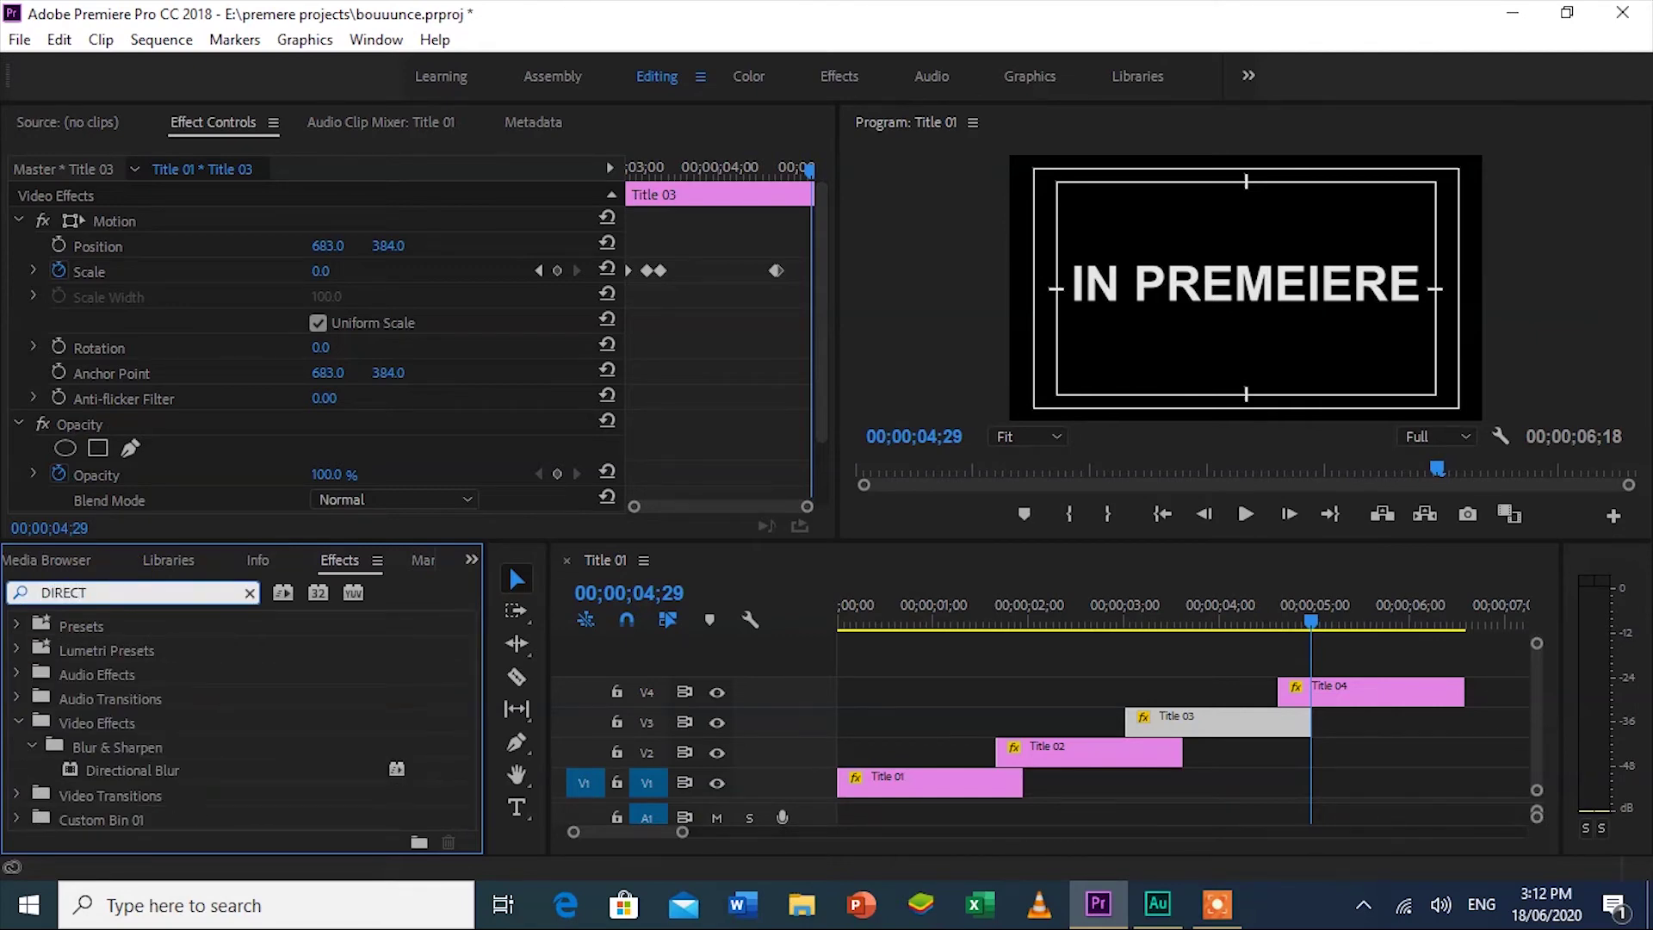
pyautogui.click(89, 775)
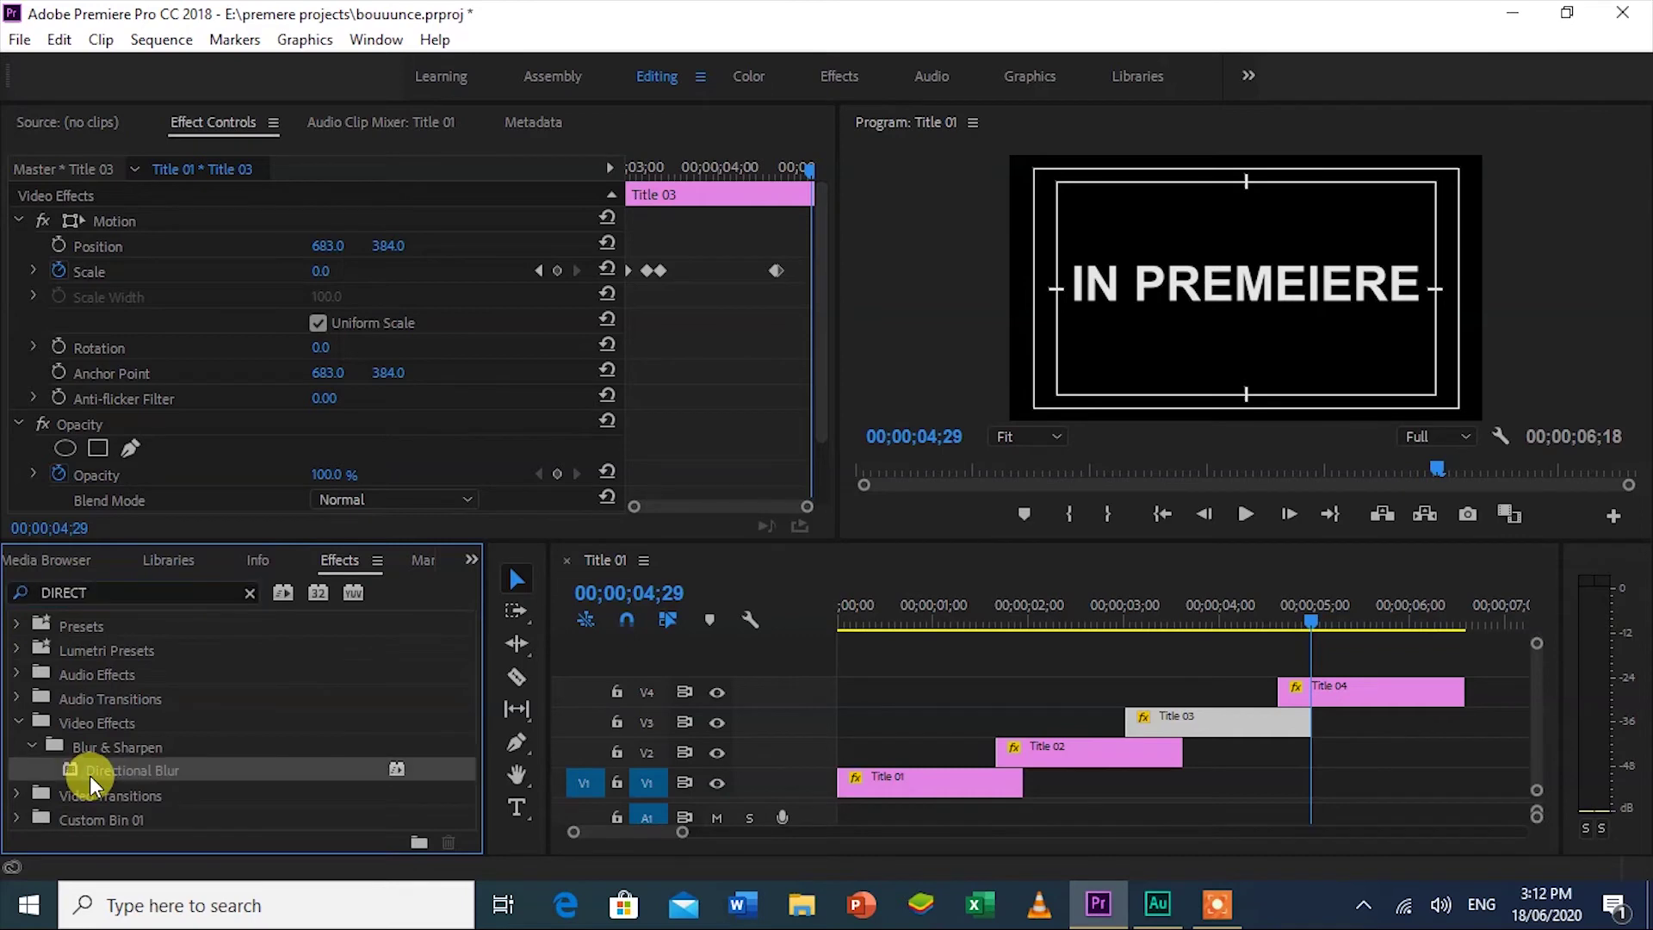
pyautogui.moveTo(79, 773); pyautogui.dragTo(907, 782)
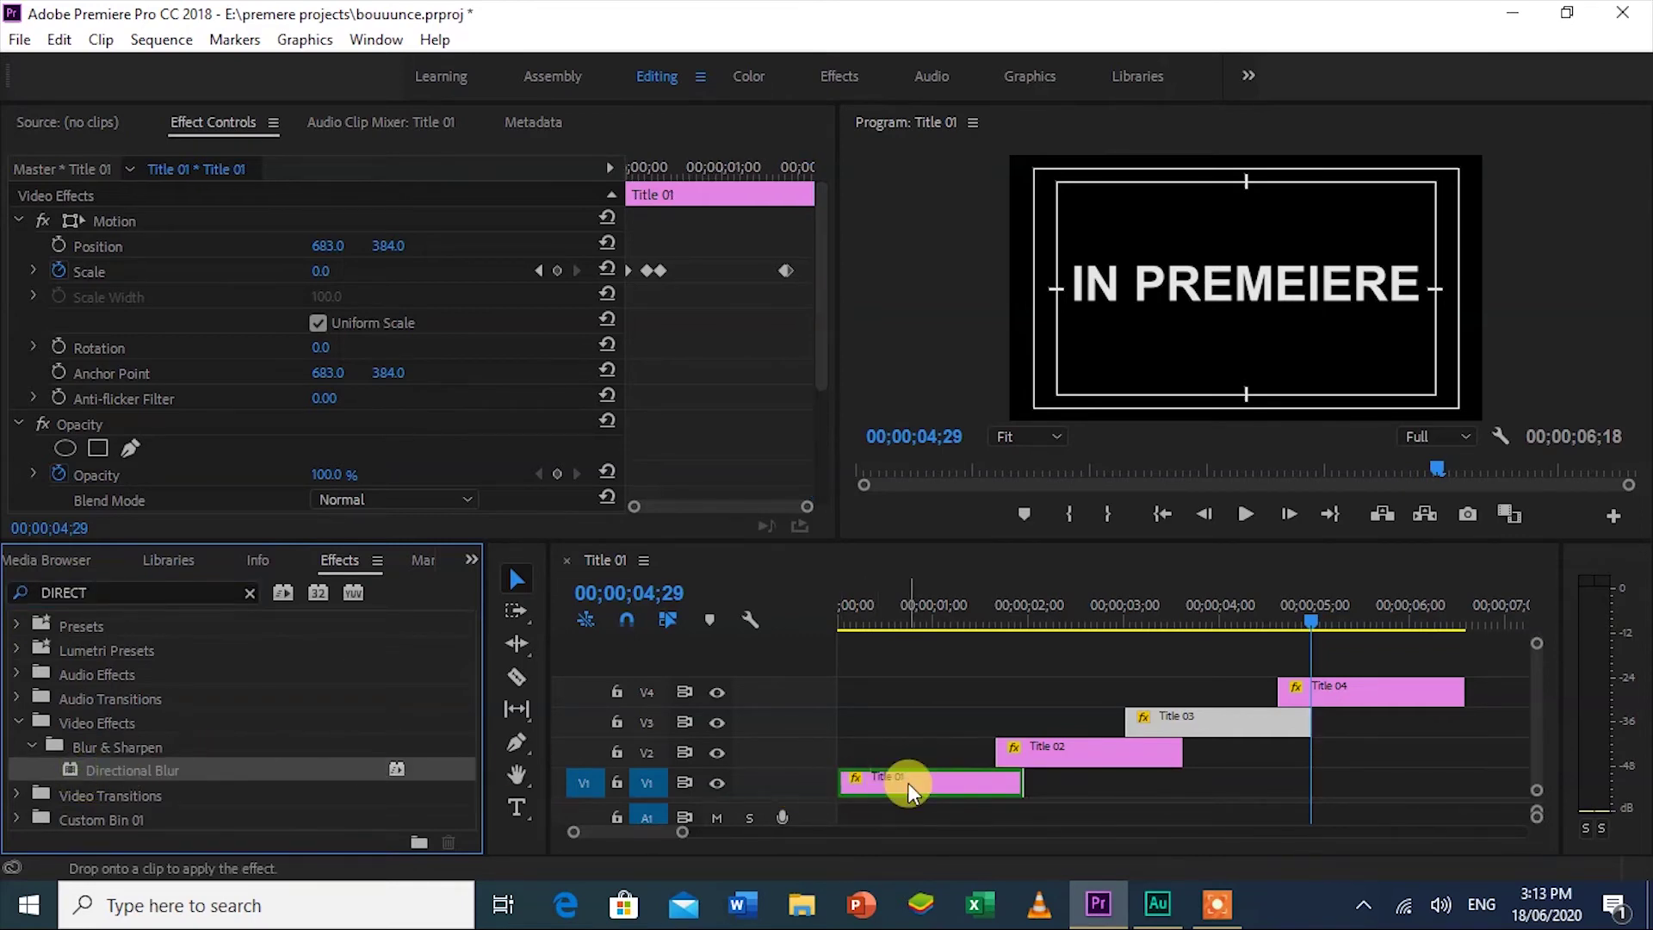
# Step: Move the playhead to the sequence start and set Title 01's Directional Blur Direction to 35°
pyautogui.moveTo(1318, 618); pyautogui.dragTo(814, 673)
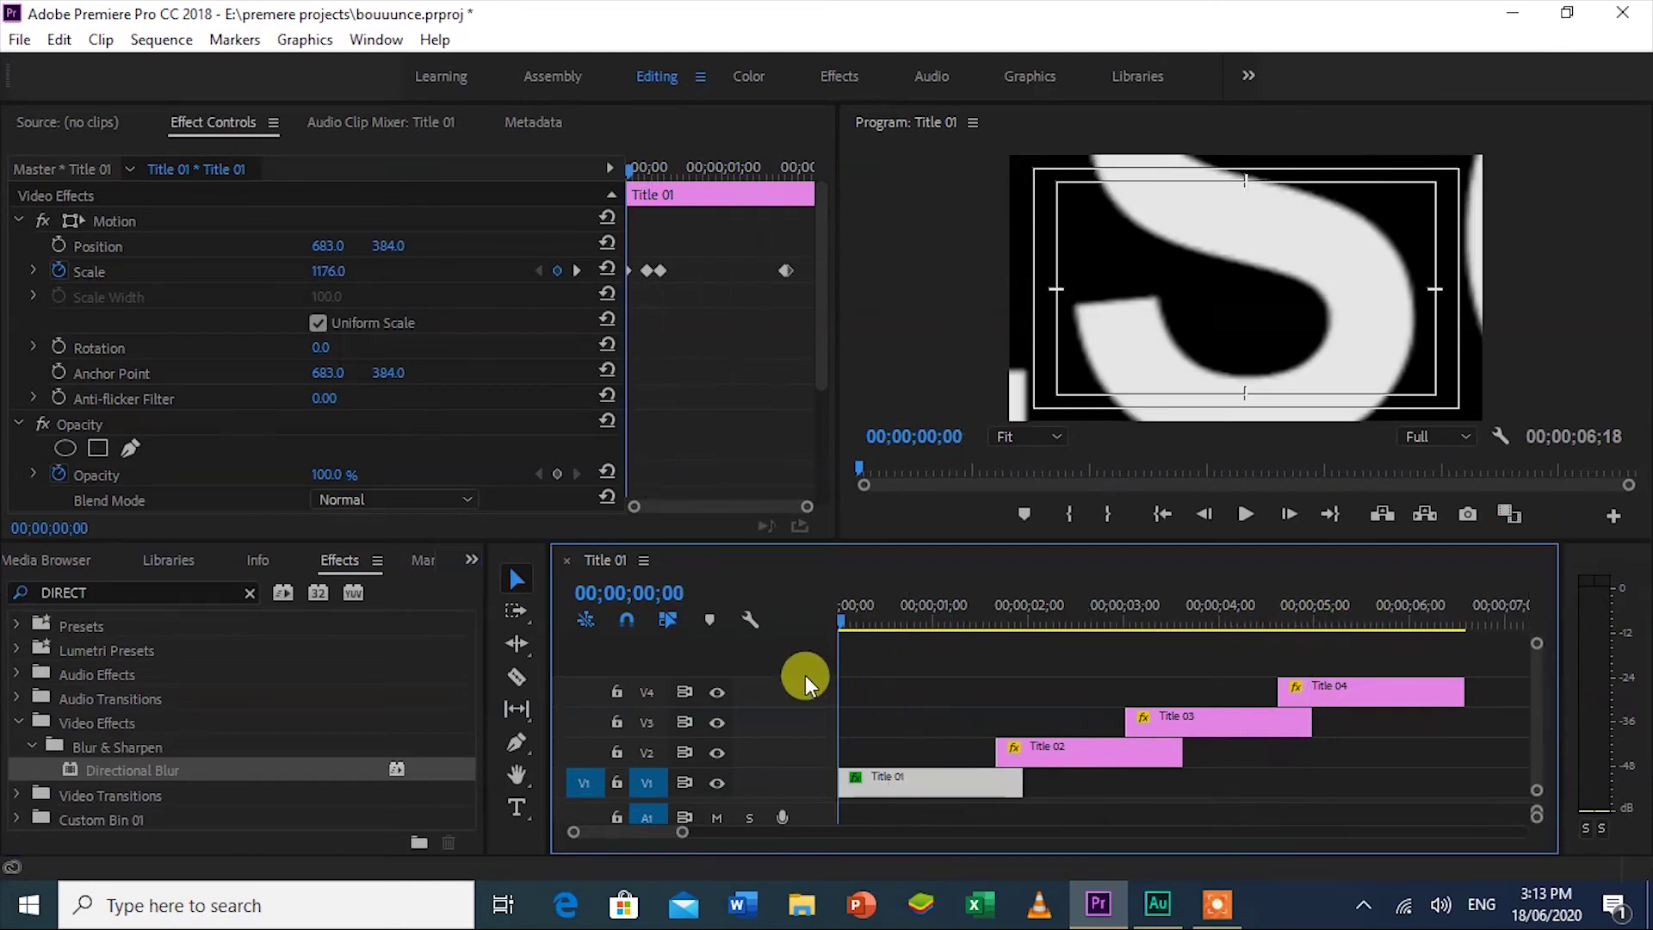
pyautogui.click(823, 353)
pyautogui.moveTo(823, 353); pyautogui.dragTo(823, 512)
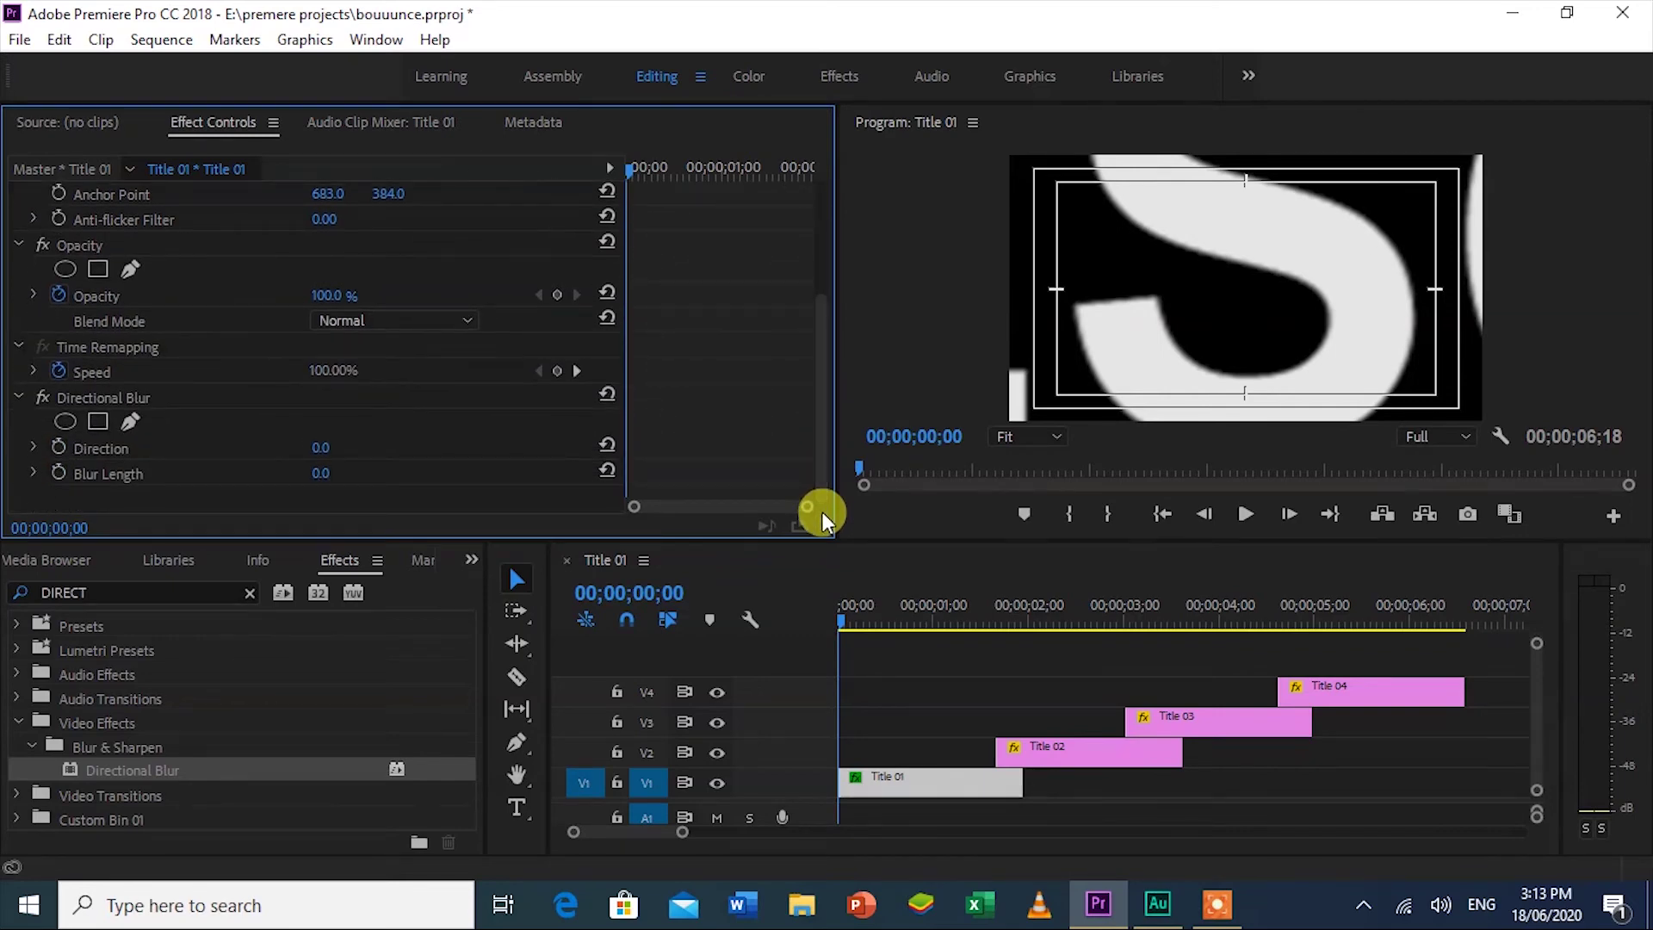
pyautogui.click(316, 449)
pyautogui.write('35')
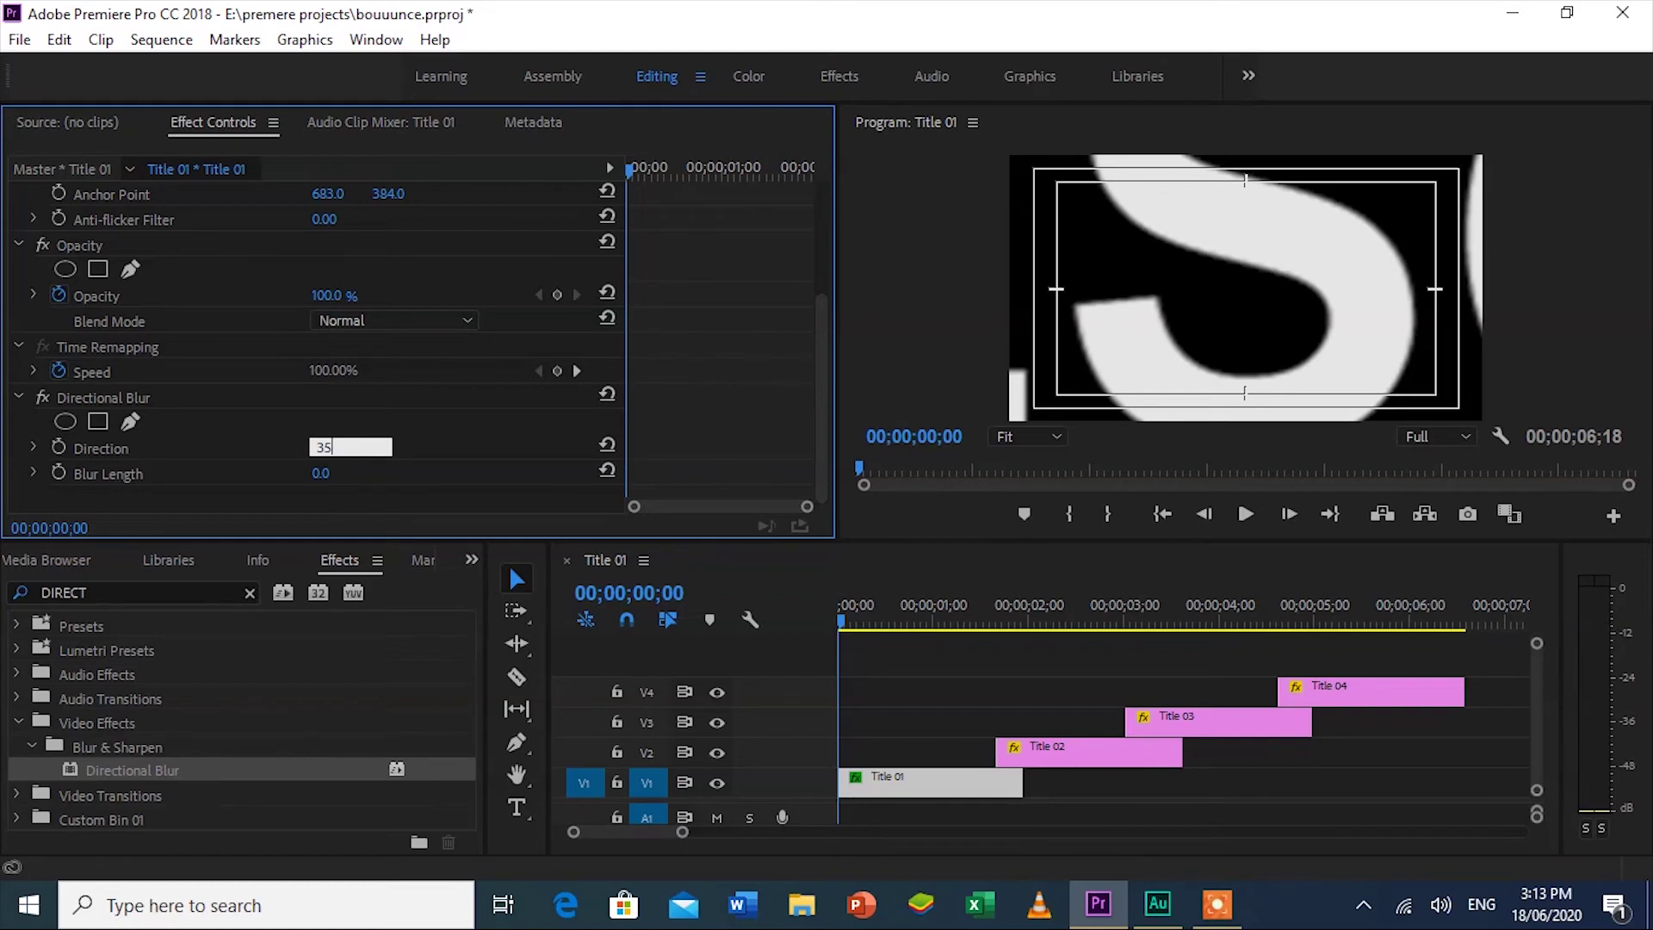
pyautogui.press('Return')
pyautogui.click(352, 448)
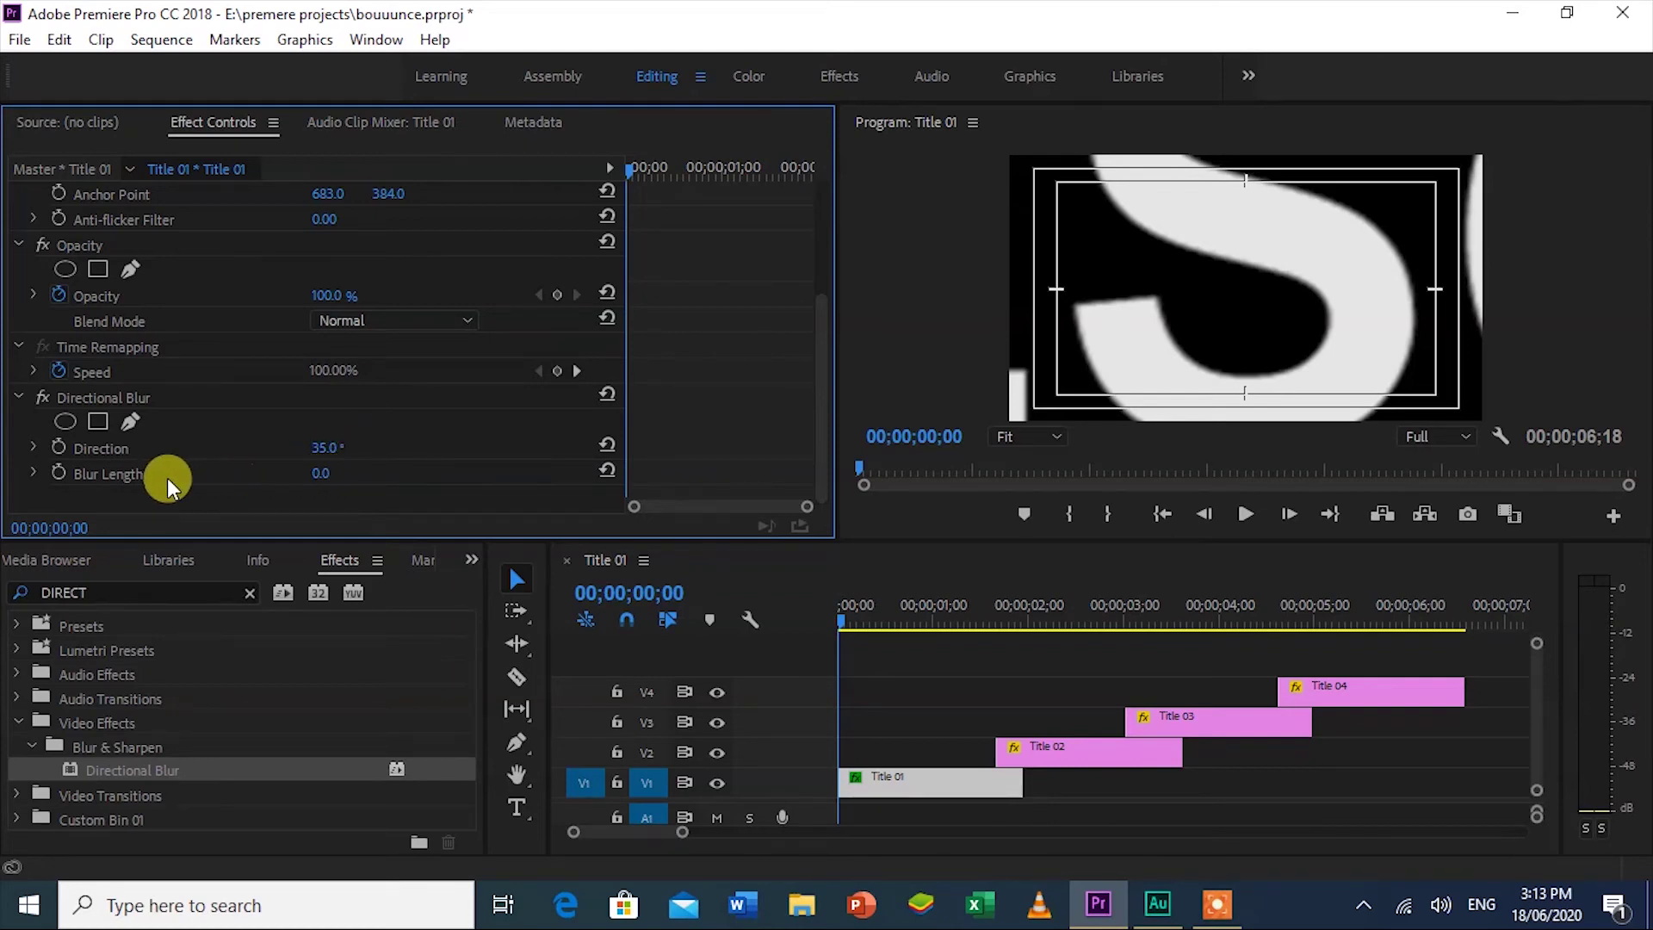
# Step: Keyframe Title 01's Blur Length at 63 on the first frame and 0 at 00;00;00;08, and preview the result
pyautogui.click(61, 474)
pyautogui.moveTo(312, 472); pyautogui.dragTo(343, 474)
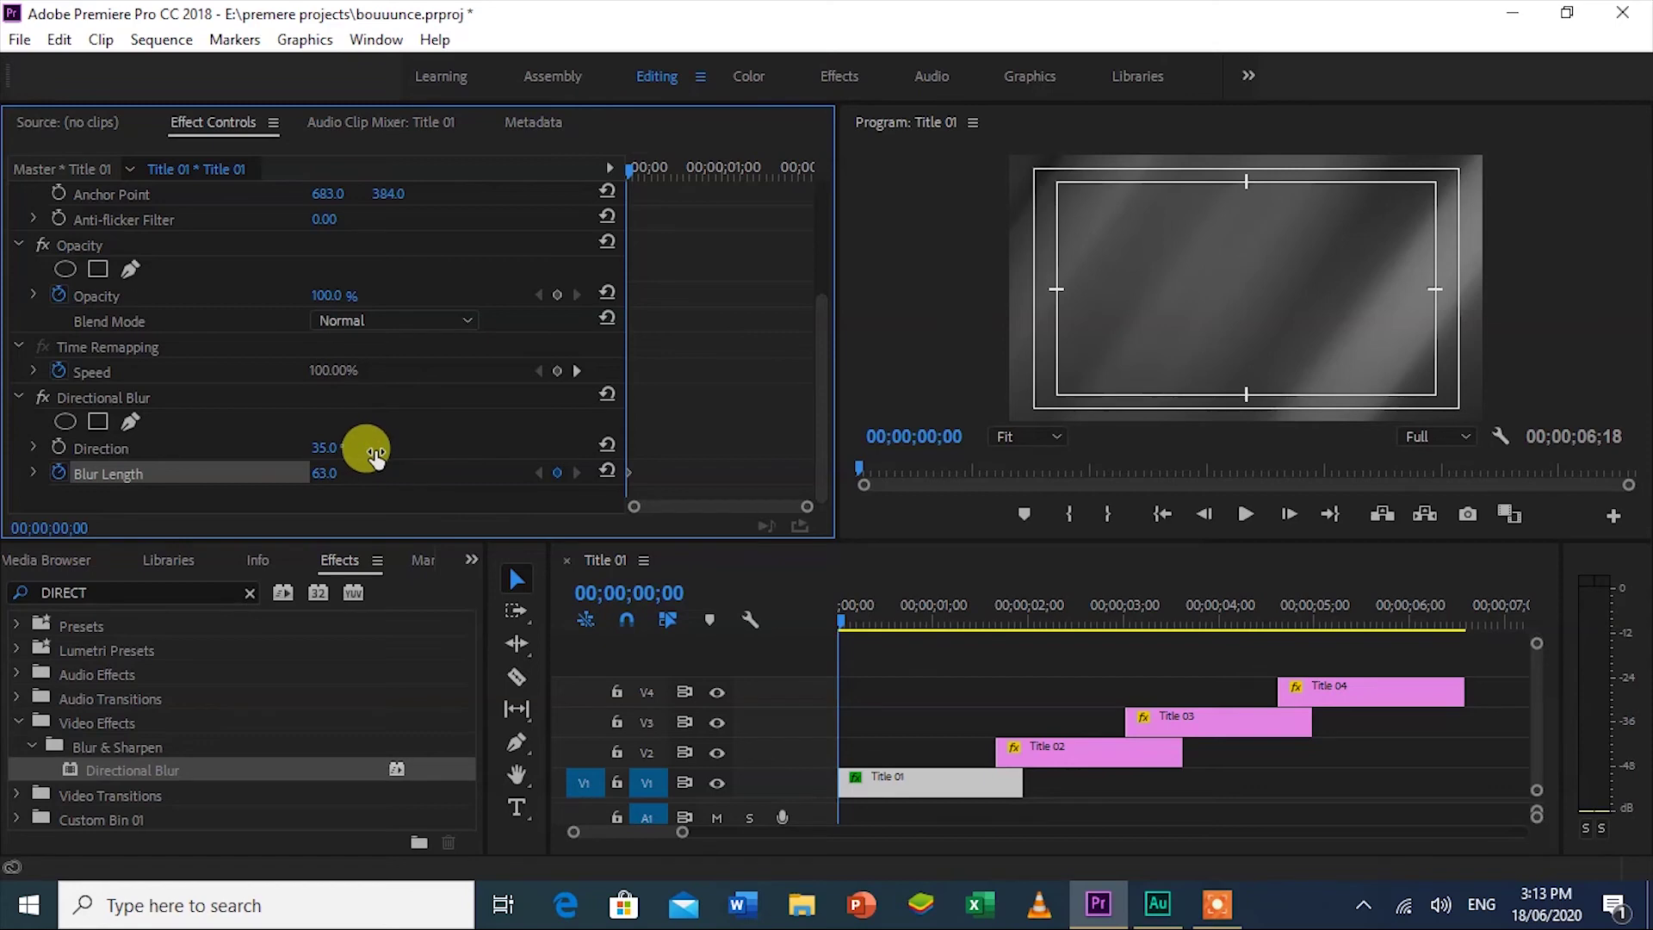
pyautogui.press('space')
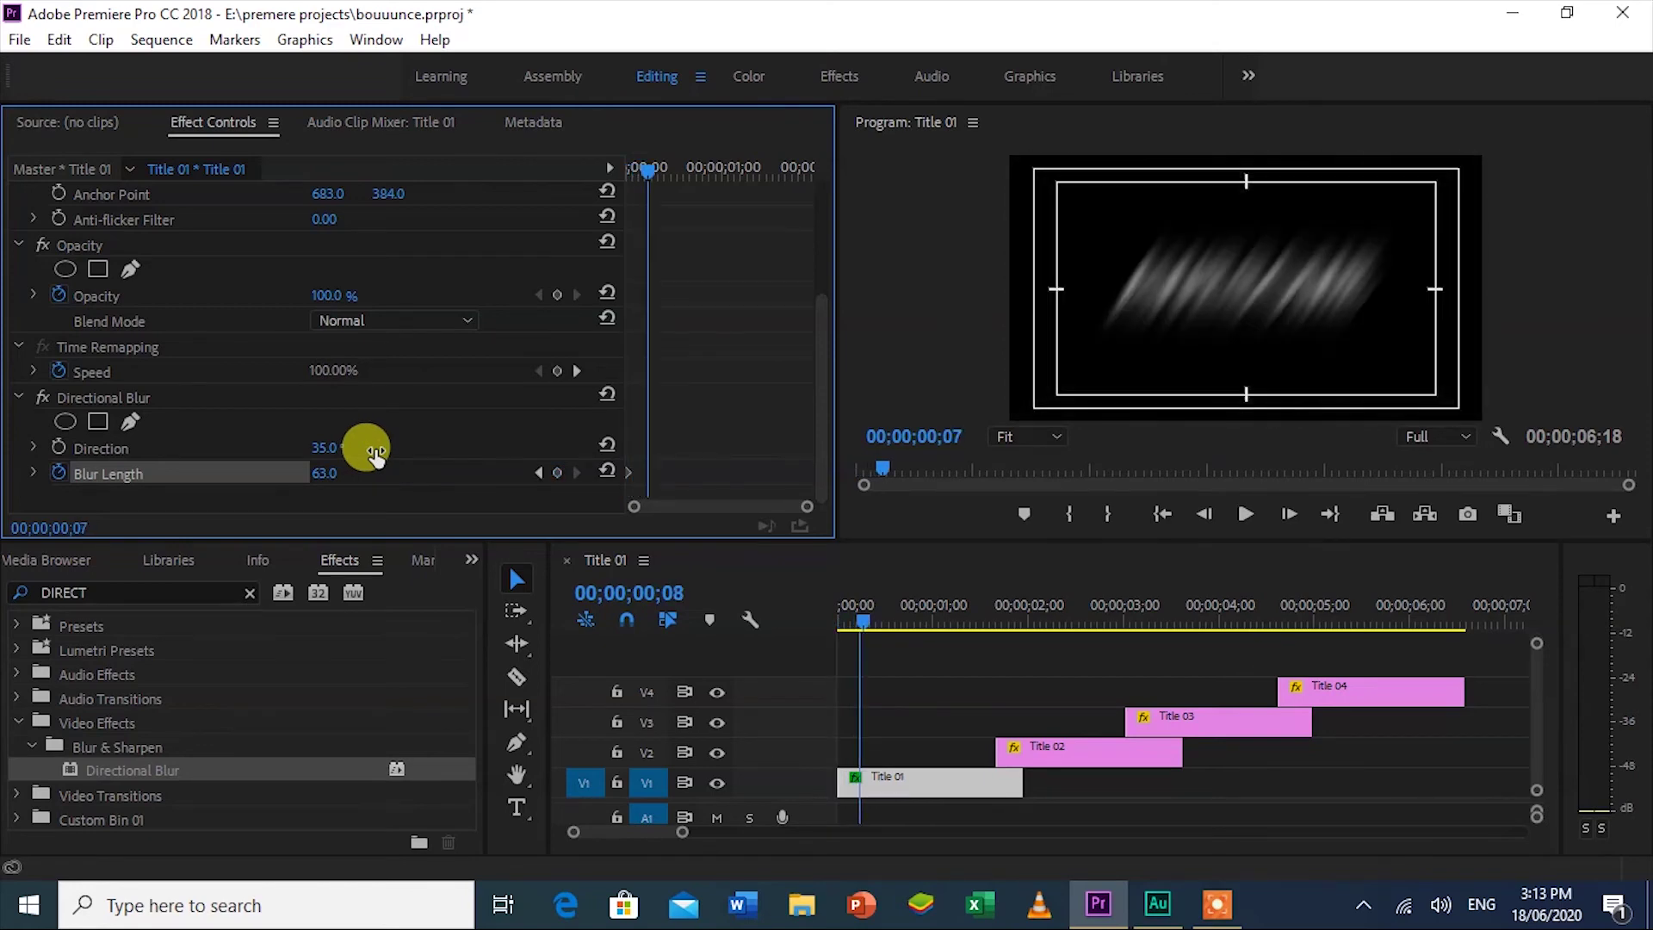
pyautogui.click(327, 476)
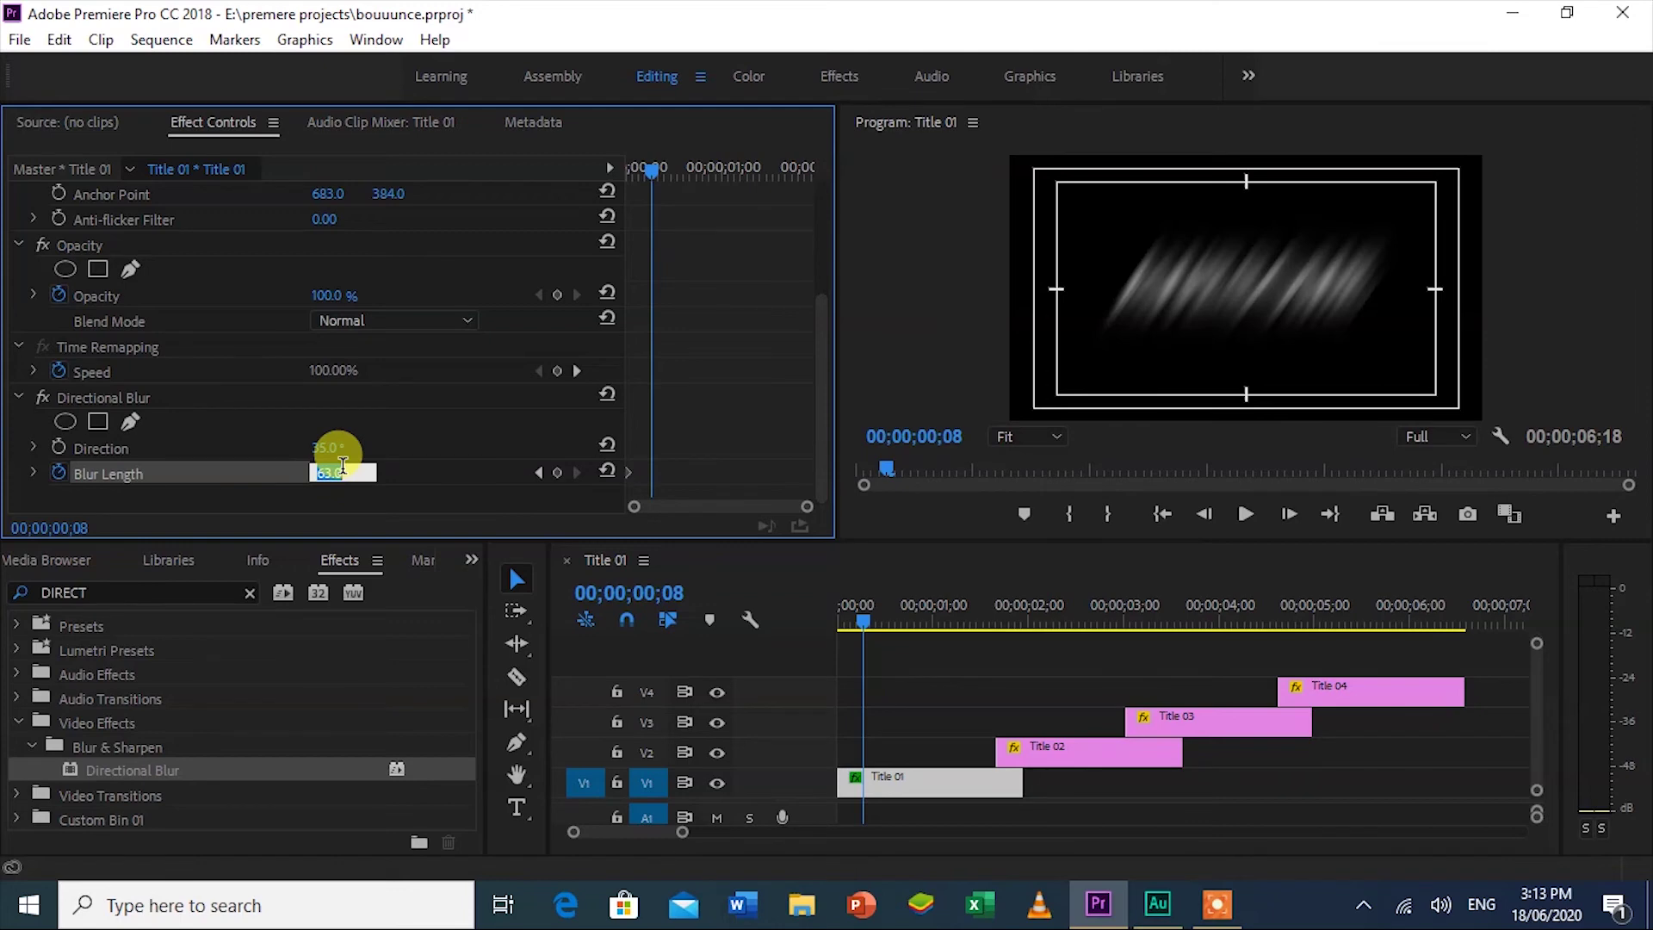
pyautogui.click(334, 470)
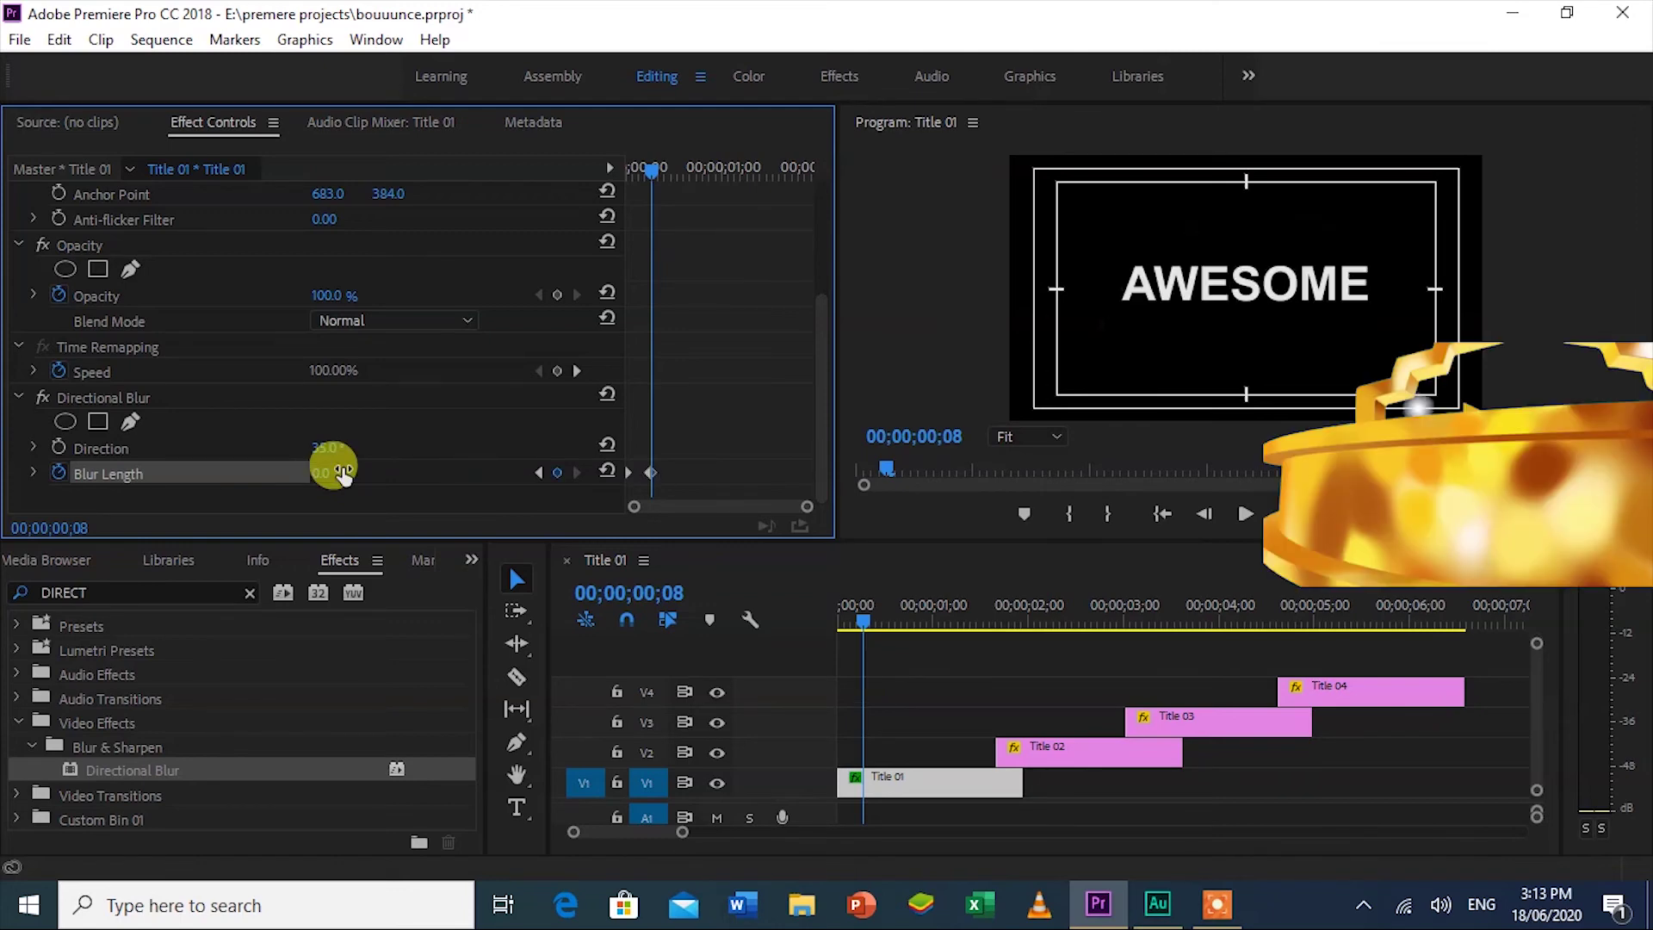
pyautogui.press('Home')
pyautogui.press('space')
pyautogui.press('Home')
pyautogui.press('space')
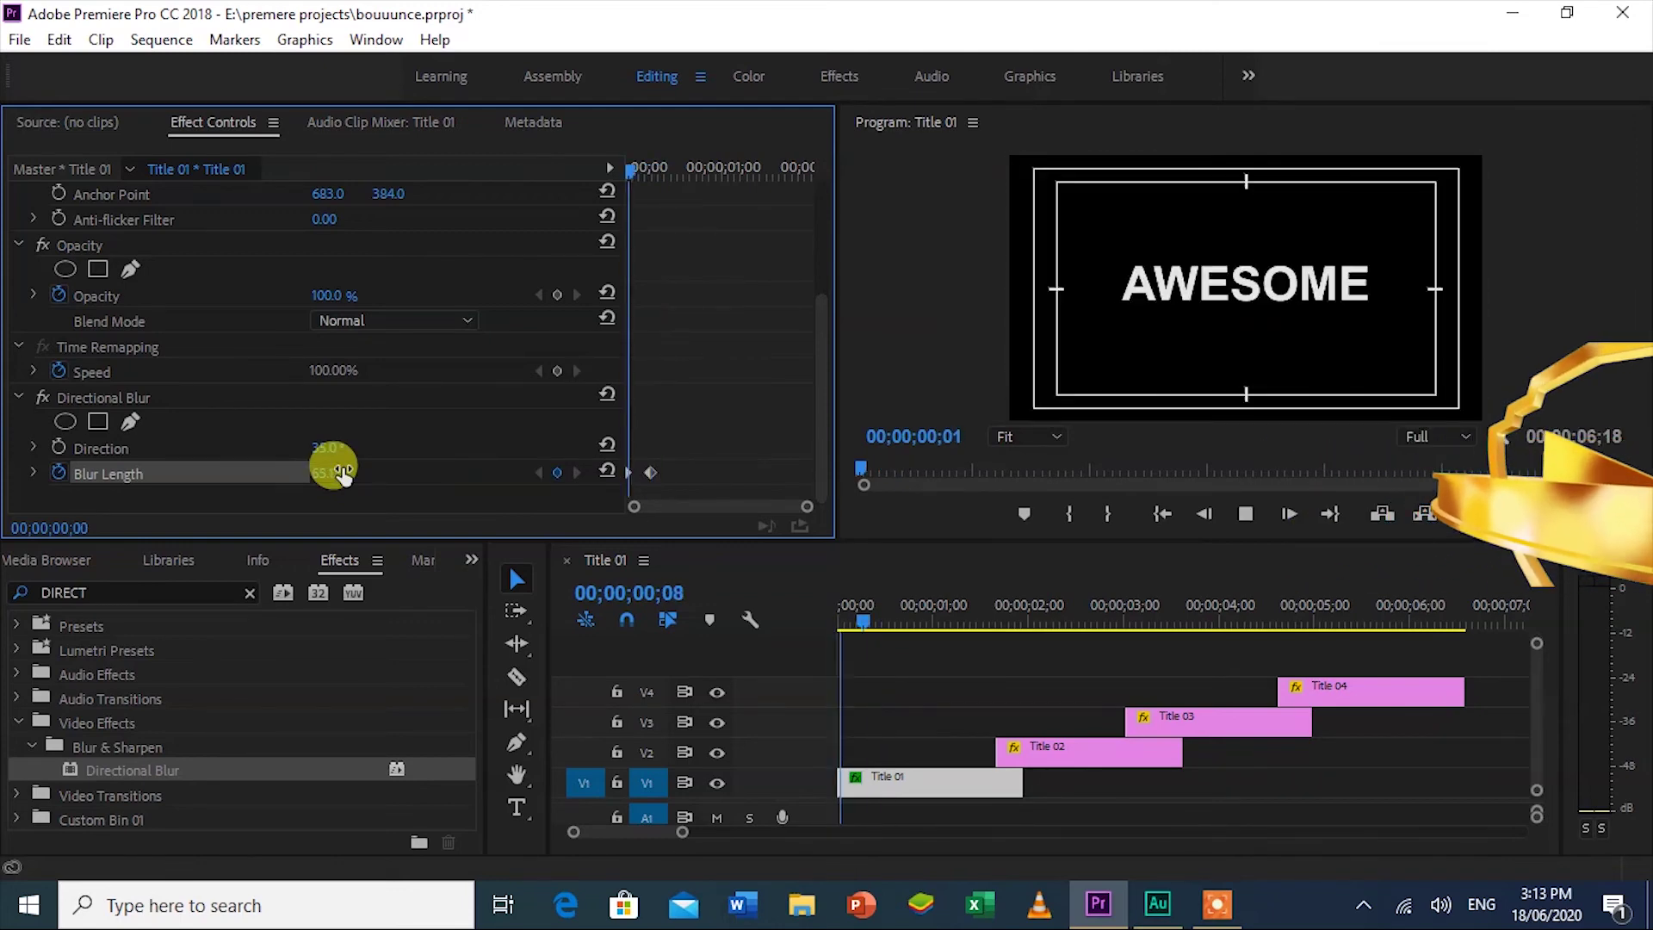
pyautogui.press('space')
# Step: Apply Directional Blur to Title 02 and copy Title 01's two Blur Length keyframes to the start of that clip
pyautogui.moveTo(688, 457); pyautogui.dragTo(603, 490)
pyautogui.rightClick(640, 484)
pyautogui.click(712, 575)
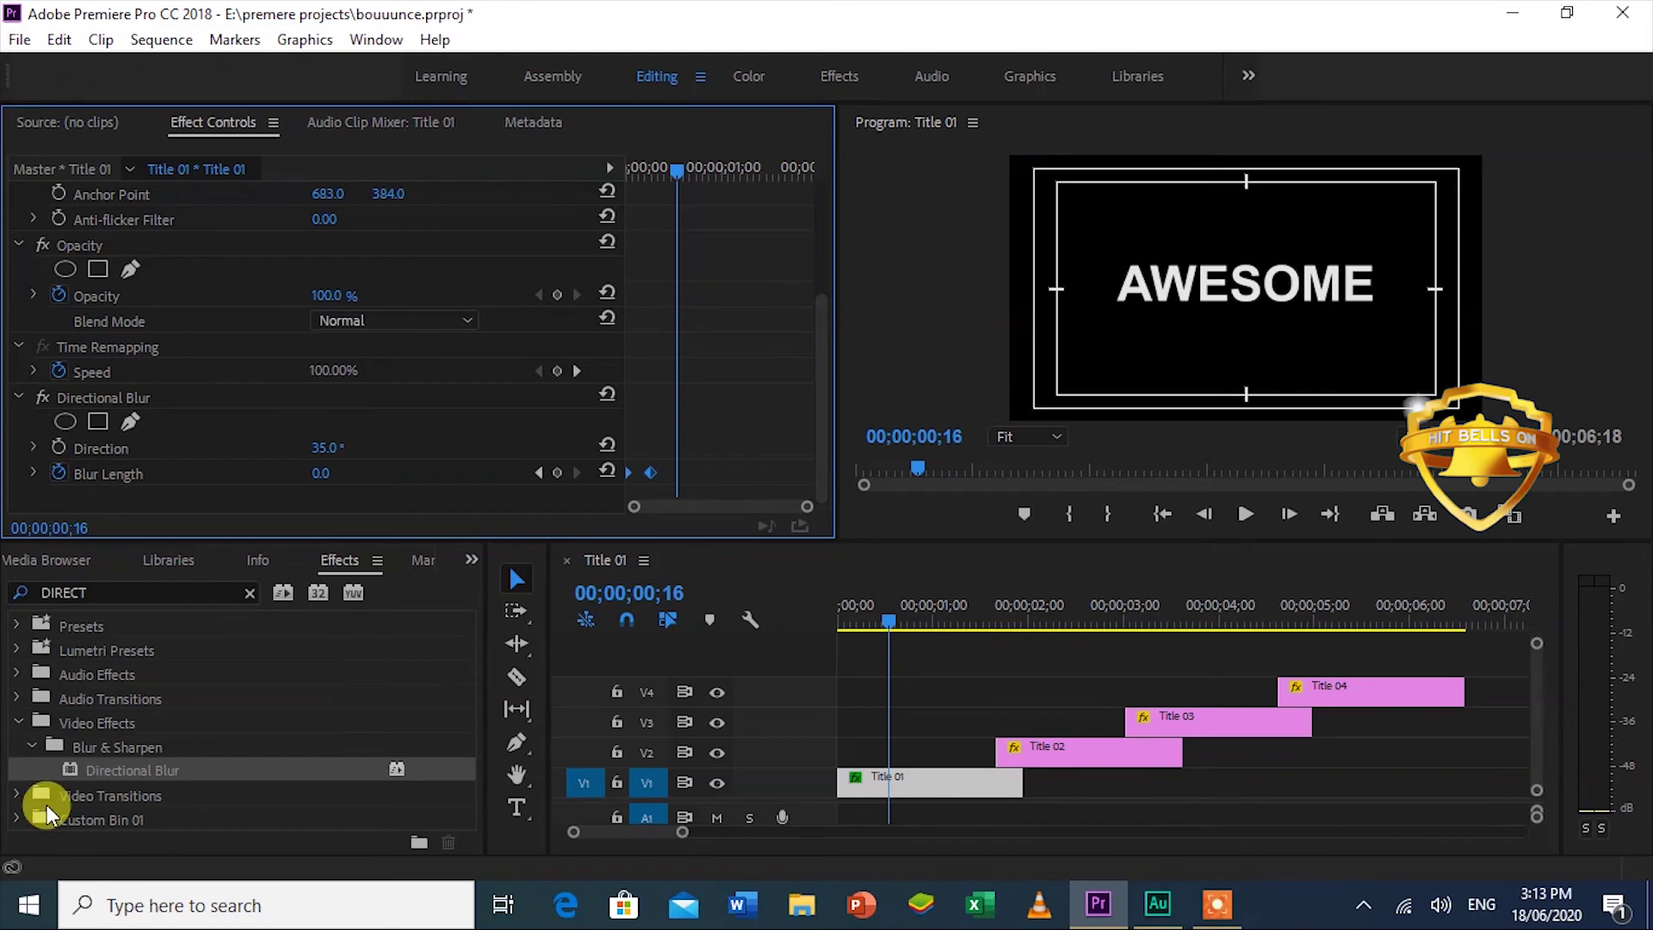
pyautogui.moveTo(62, 769); pyautogui.dragTo(1061, 746)
pyautogui.moveTo(889, 625); pyautogui.dragTo(999, 619)
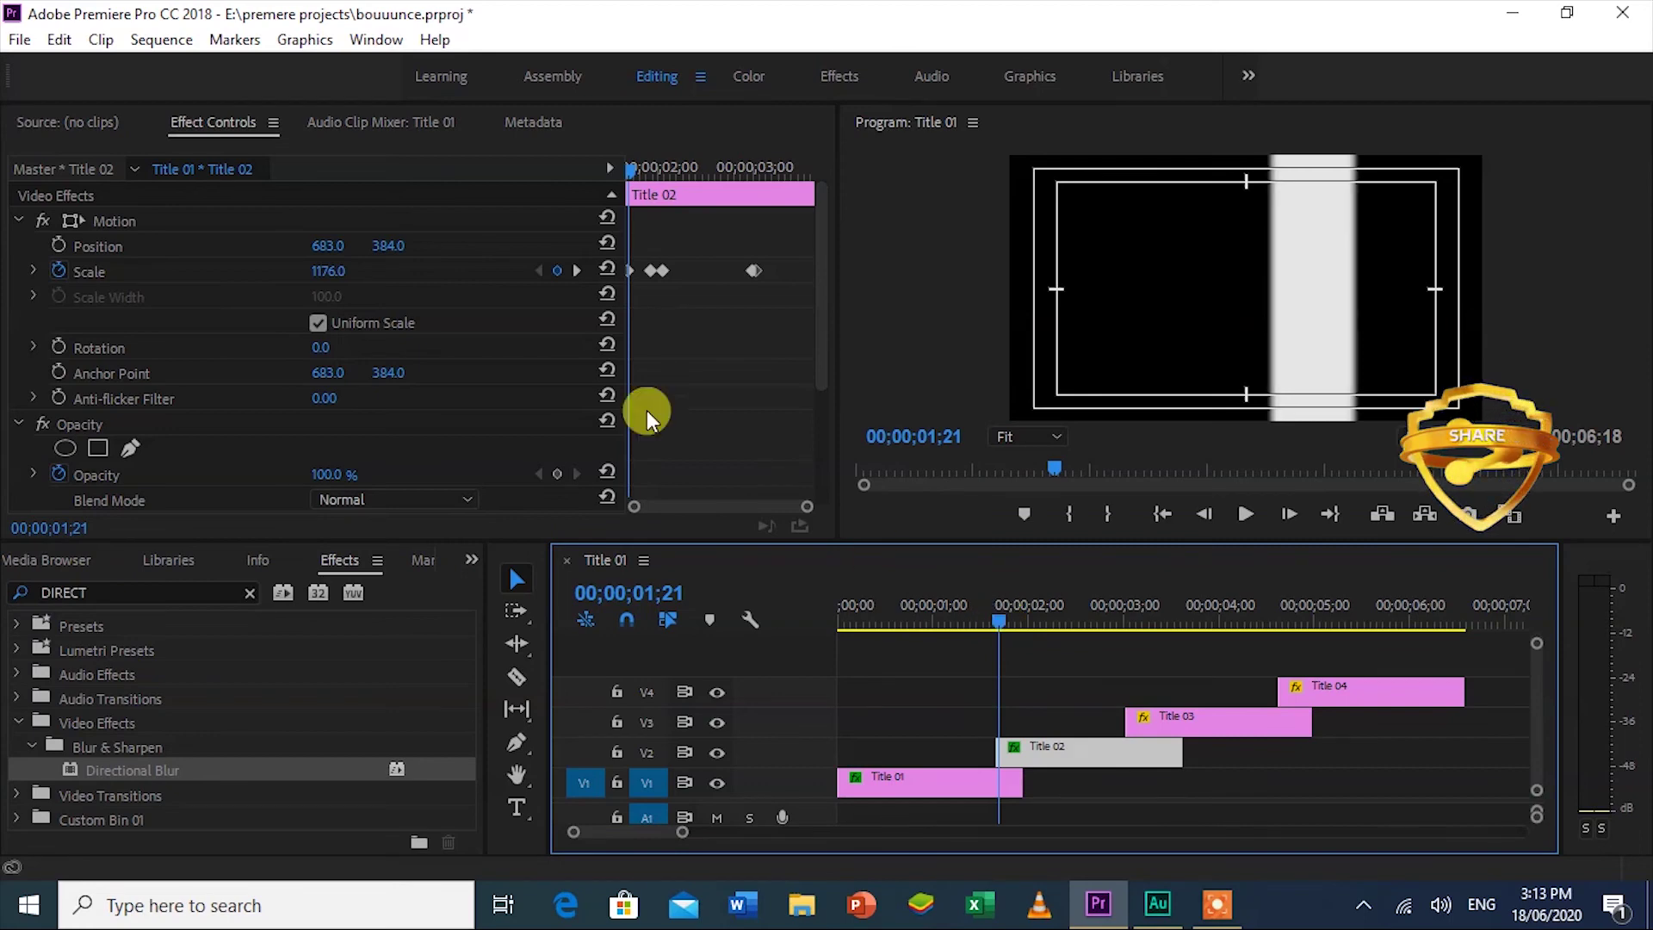
pyautogui.rightClick(751, 324)
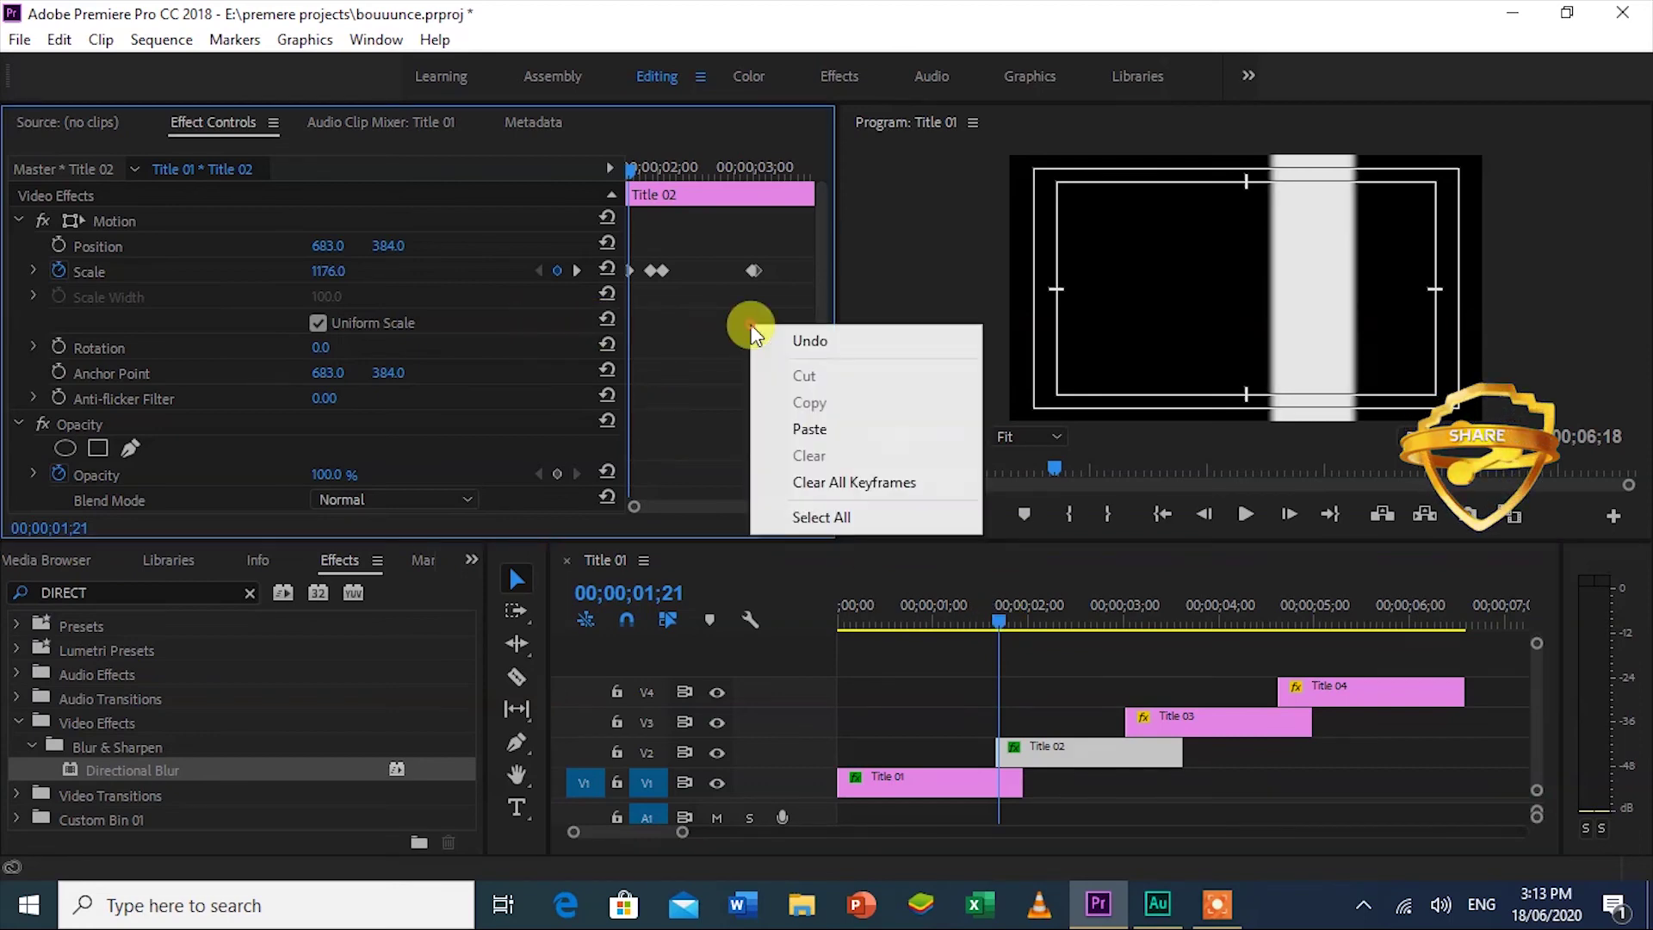
pyautogui.click(779, 431)
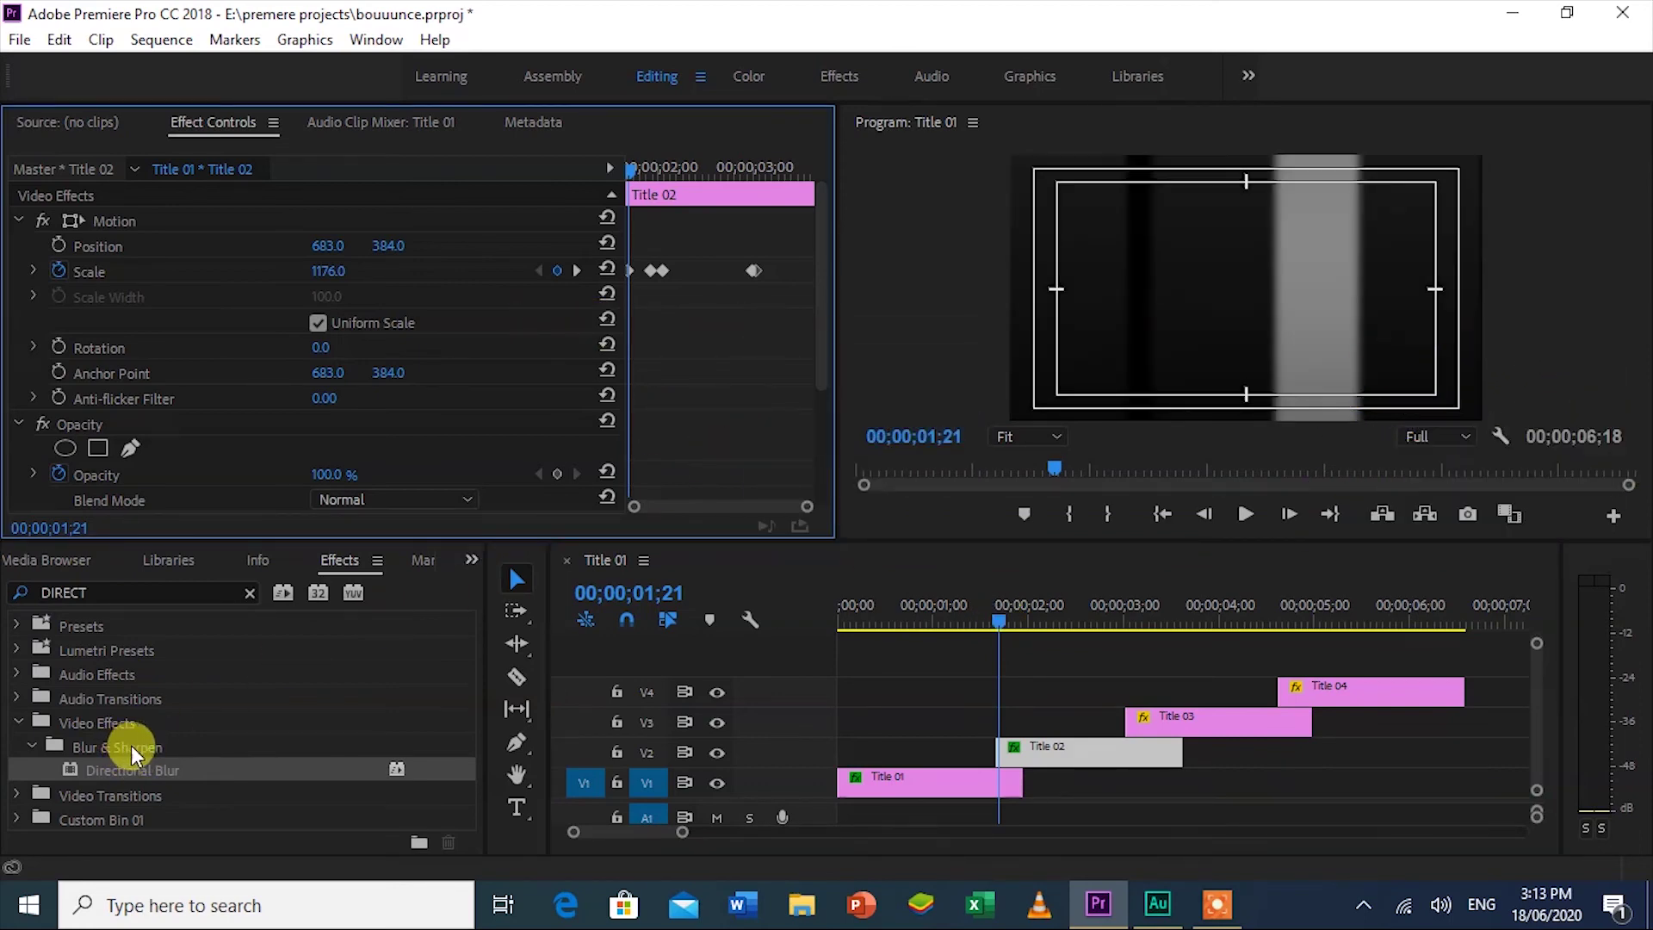
pyautogui.press('space')
pyautogui.press('space')
# Step: Apply Directional Blur to Title 03 and paste the copied Blur Length keyframes onto it
pyautogui.moveTo(78, 769); pyautogui.dragTo(1286, 720)
pyautogui.moveTo(1047, 610); pyautogui.dragTo(1285, 609)
pyautogui.rightClick(712, 421)
pyautogui.click(787, 529)
# Step: Give Title 04 the Directional Blur with the copied Blur Length keyframes at the clip's start, and play the sequence from the beginning
pyautogui.click(1377, 688)
pyautogui.rightClick(766, 406)
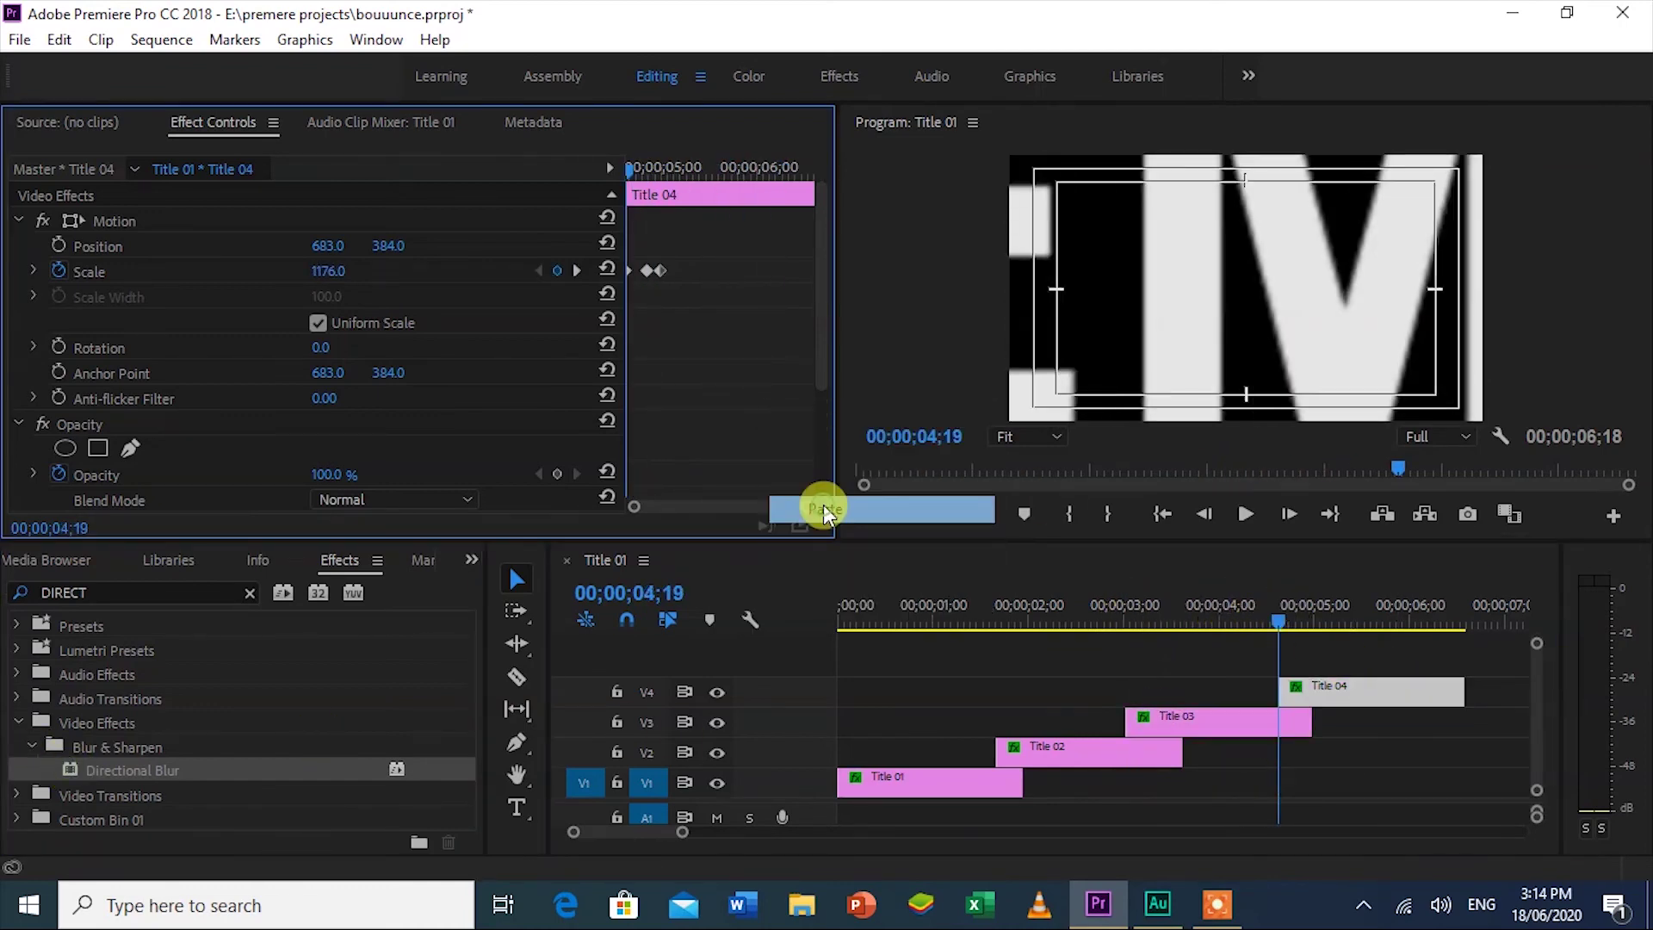
pyautogui.click(824, 510)
pyautogui.press('Home')
pyautogui.press('space')
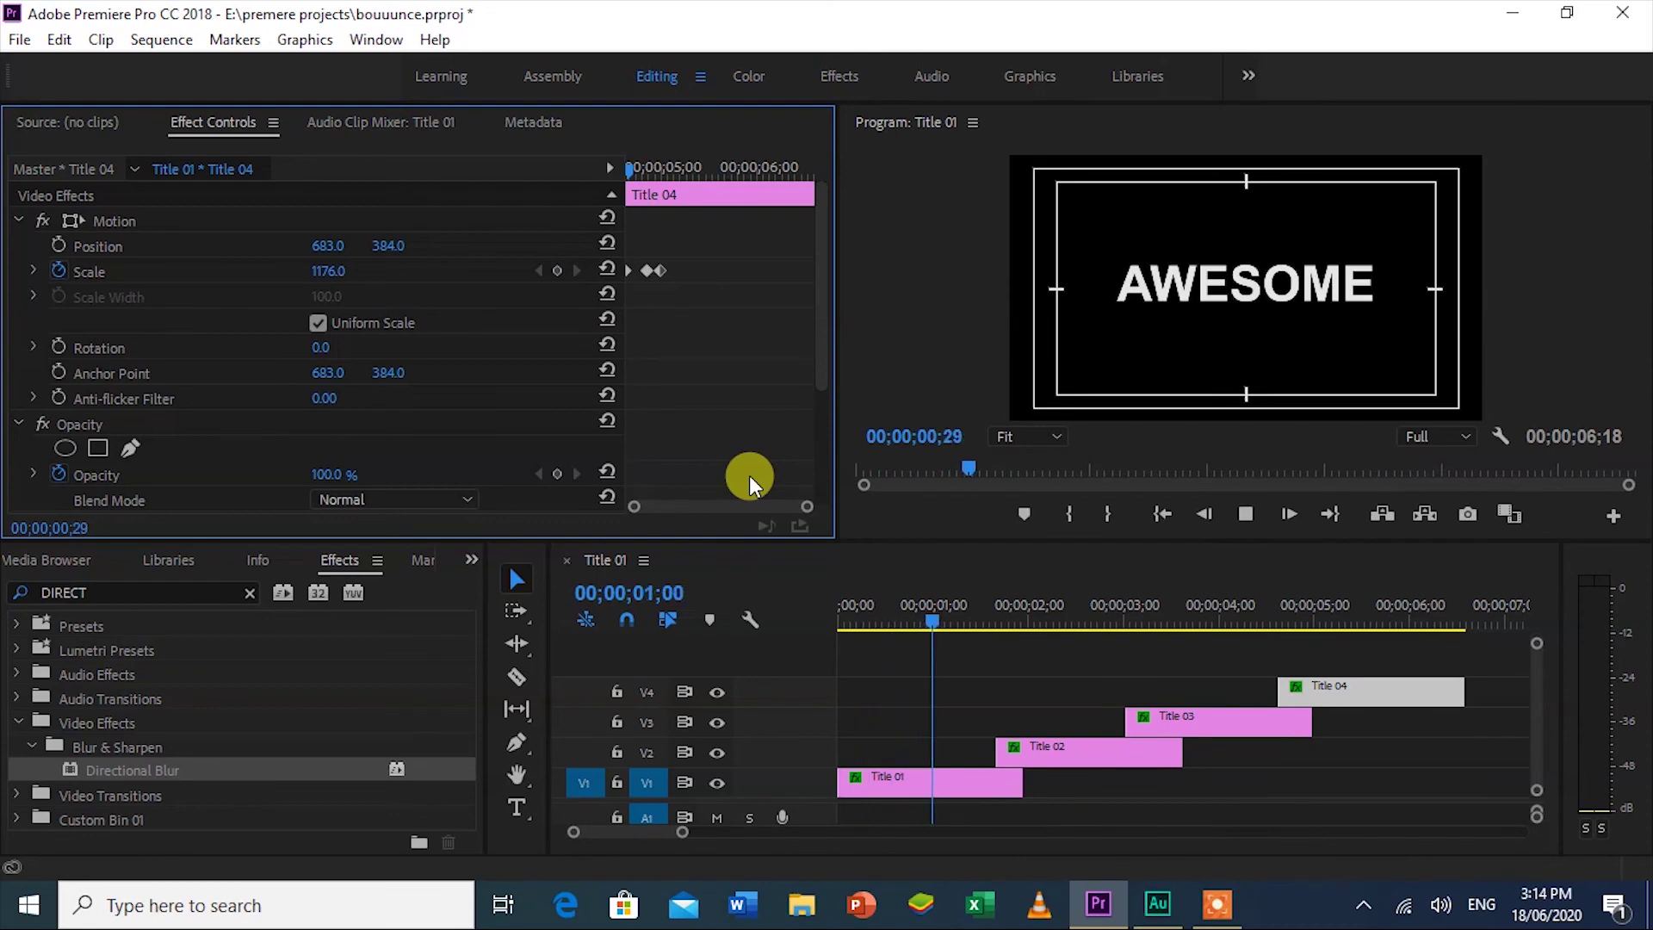